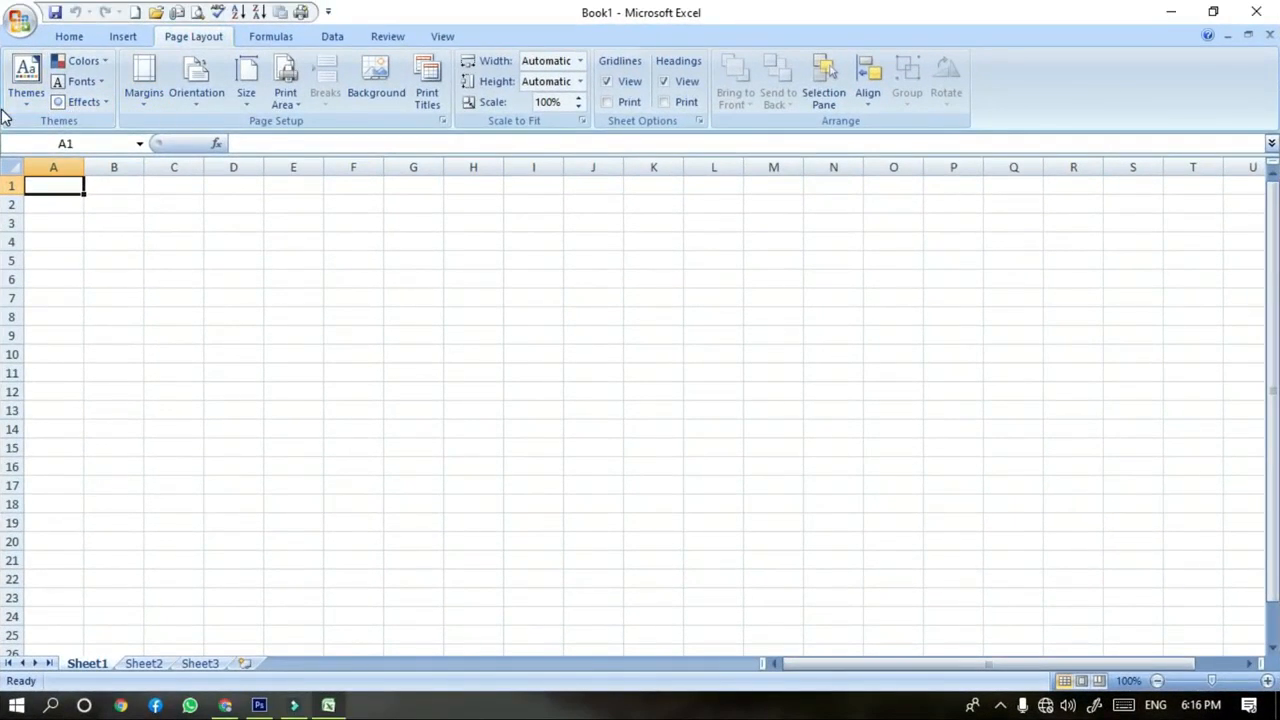
Apply the built-in Office theme to the workbook
left_click_drag(1211, 680, 1224, 683)
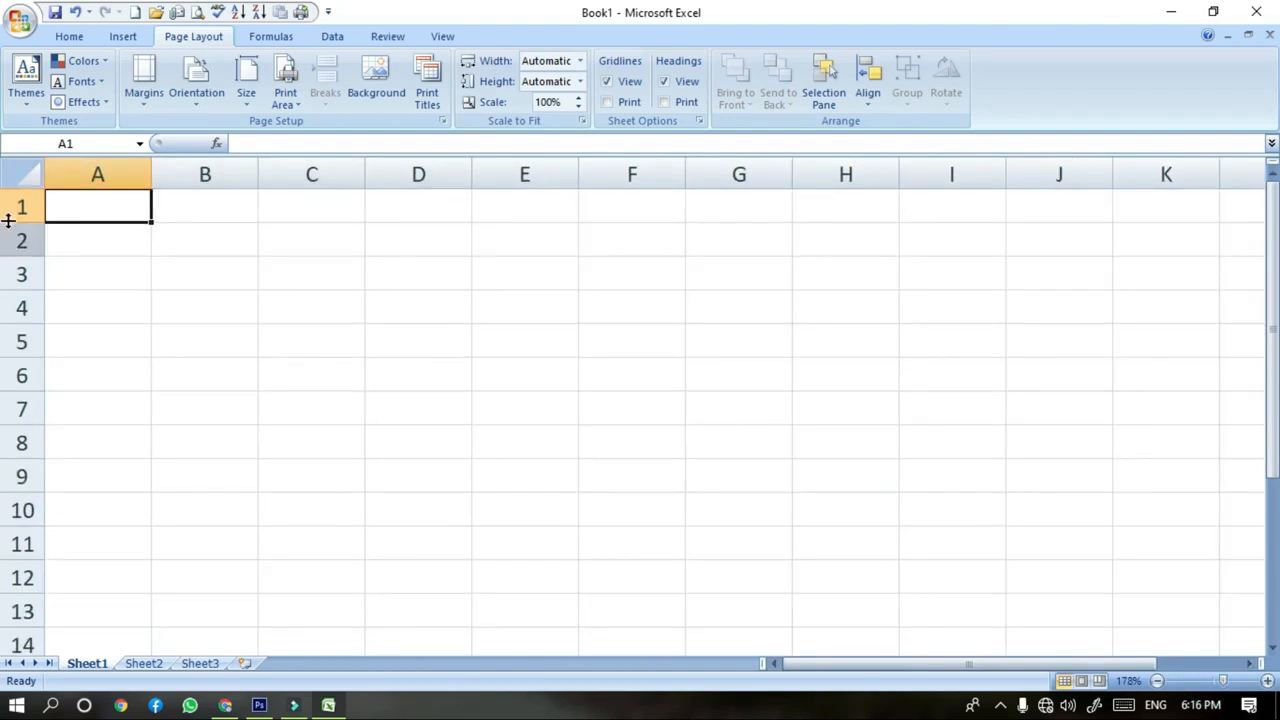
left_click(89, 235)
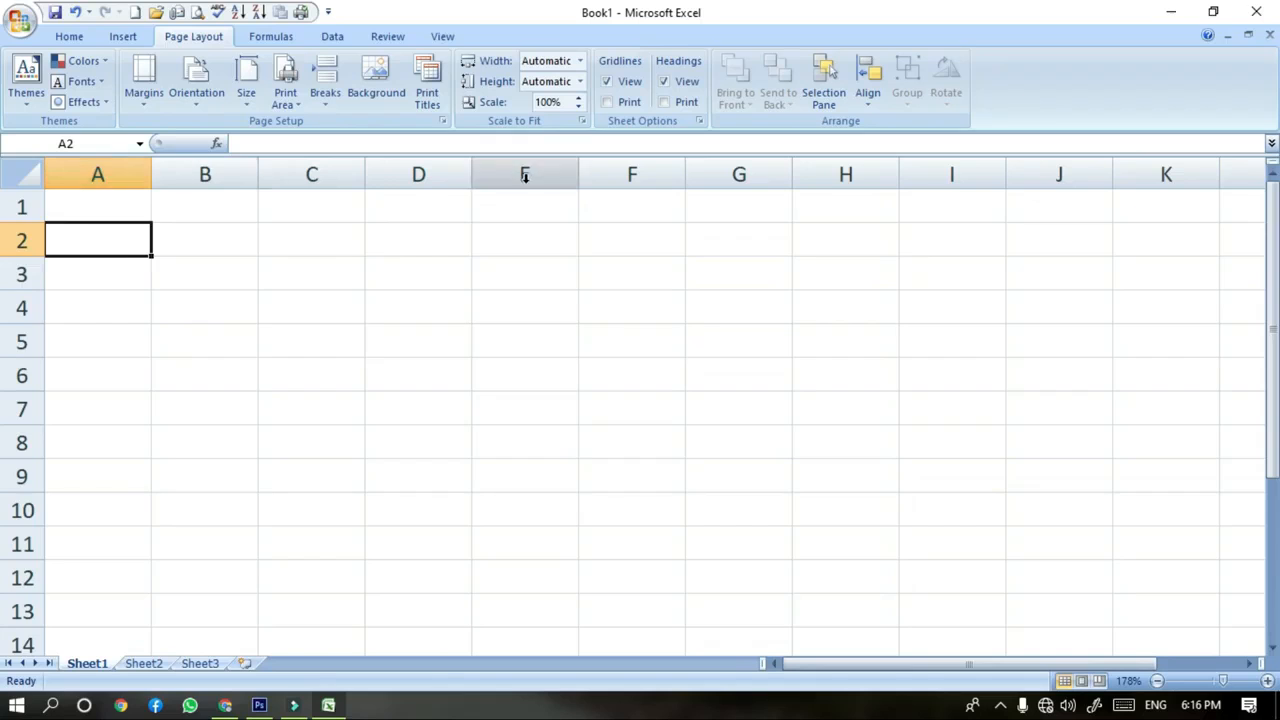
left_click(200, 207)
left_click(121, 208)
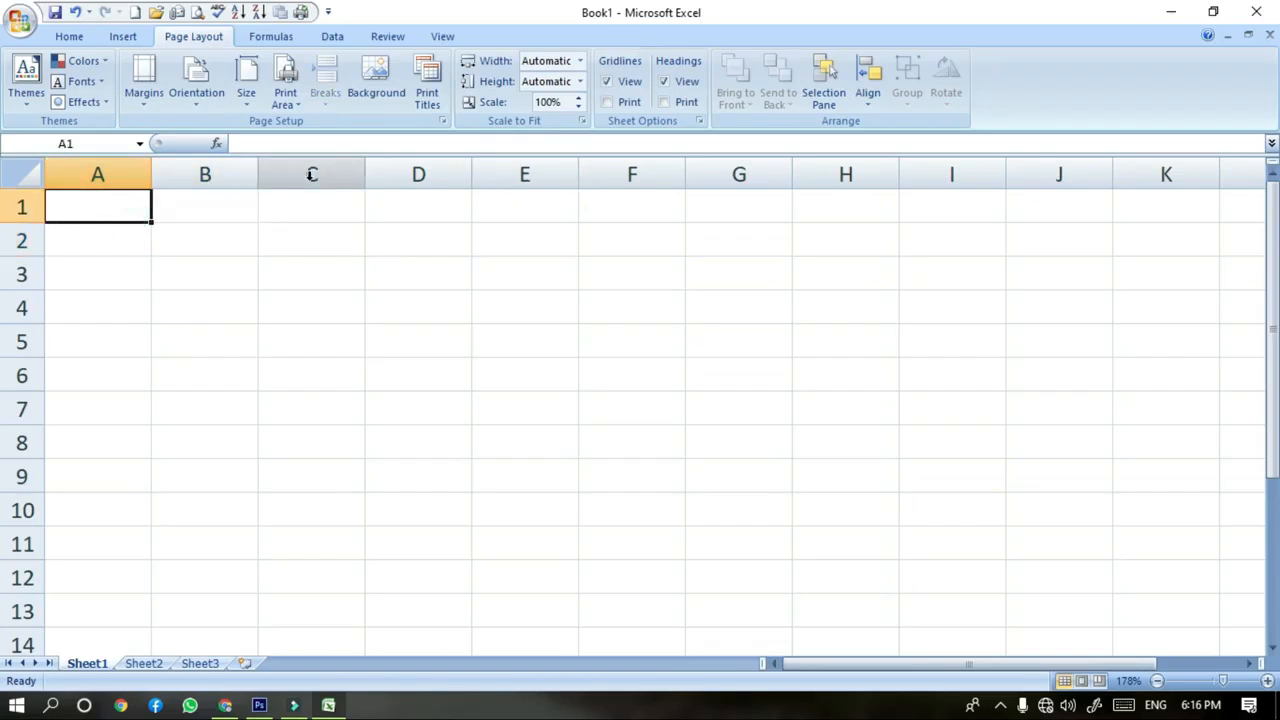
left_click(27, 85)
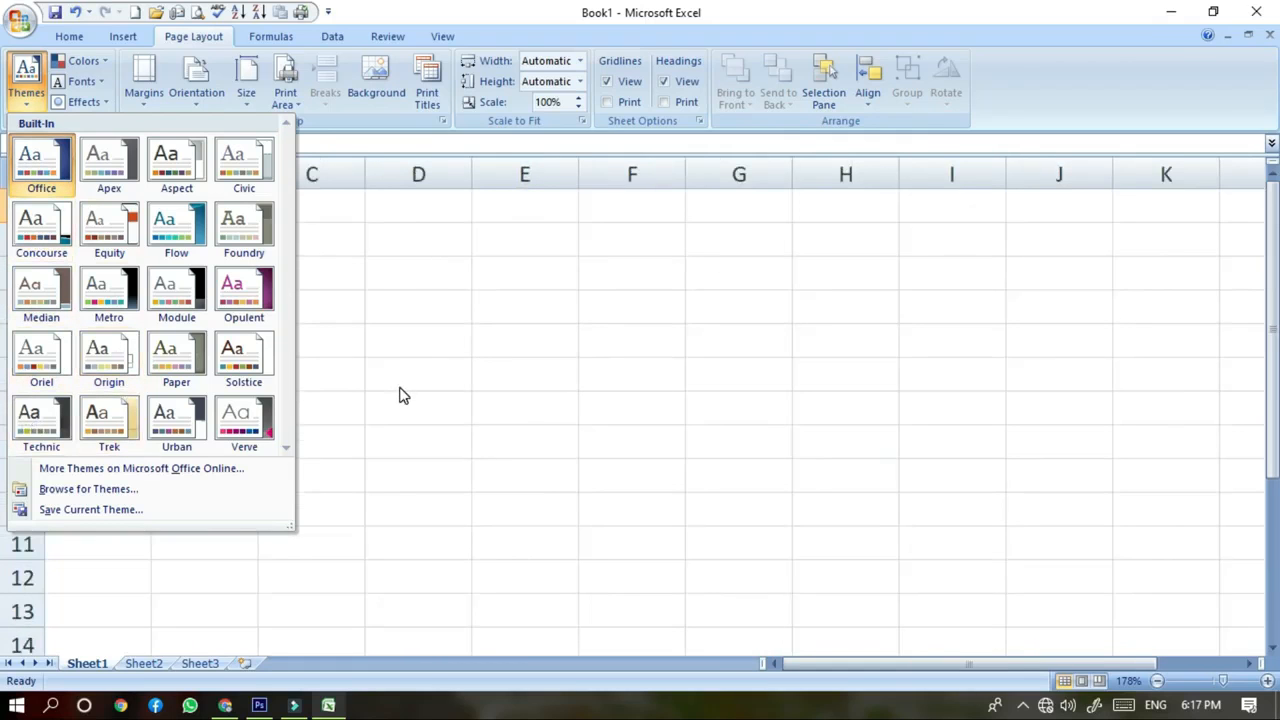
left_click(35, 172)
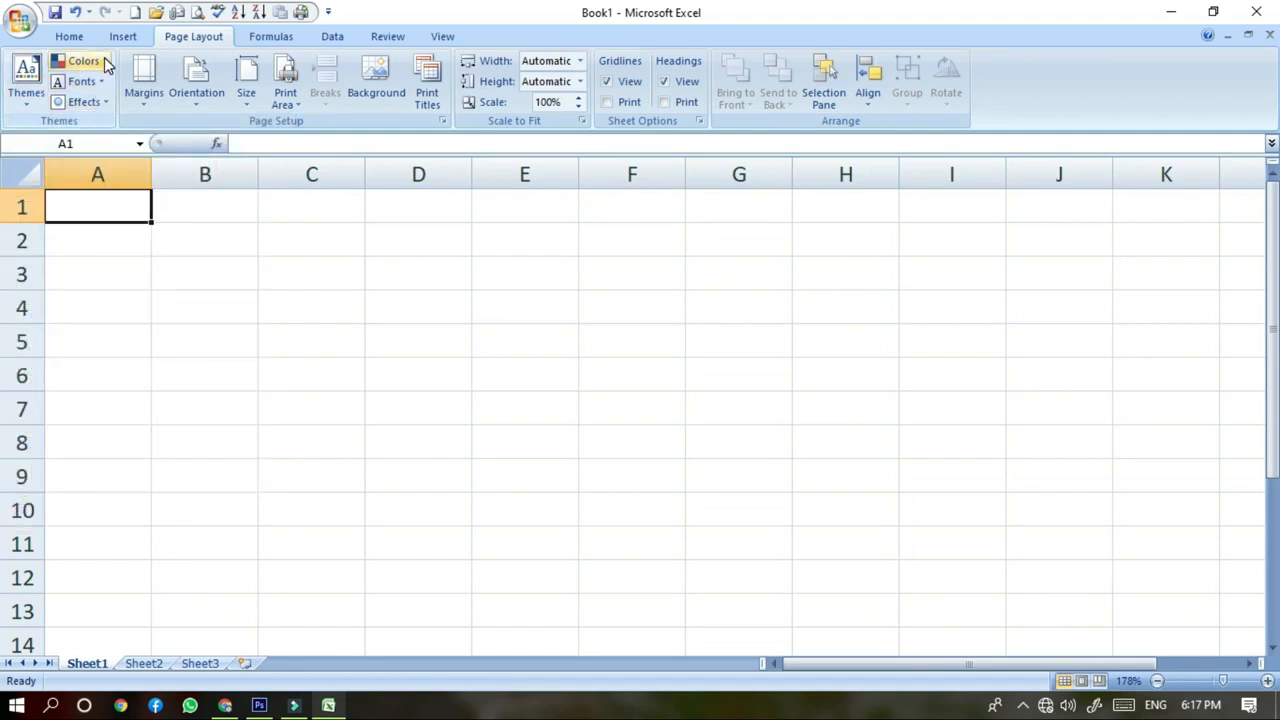
left_click(103, 63)
left_click(290, 216)
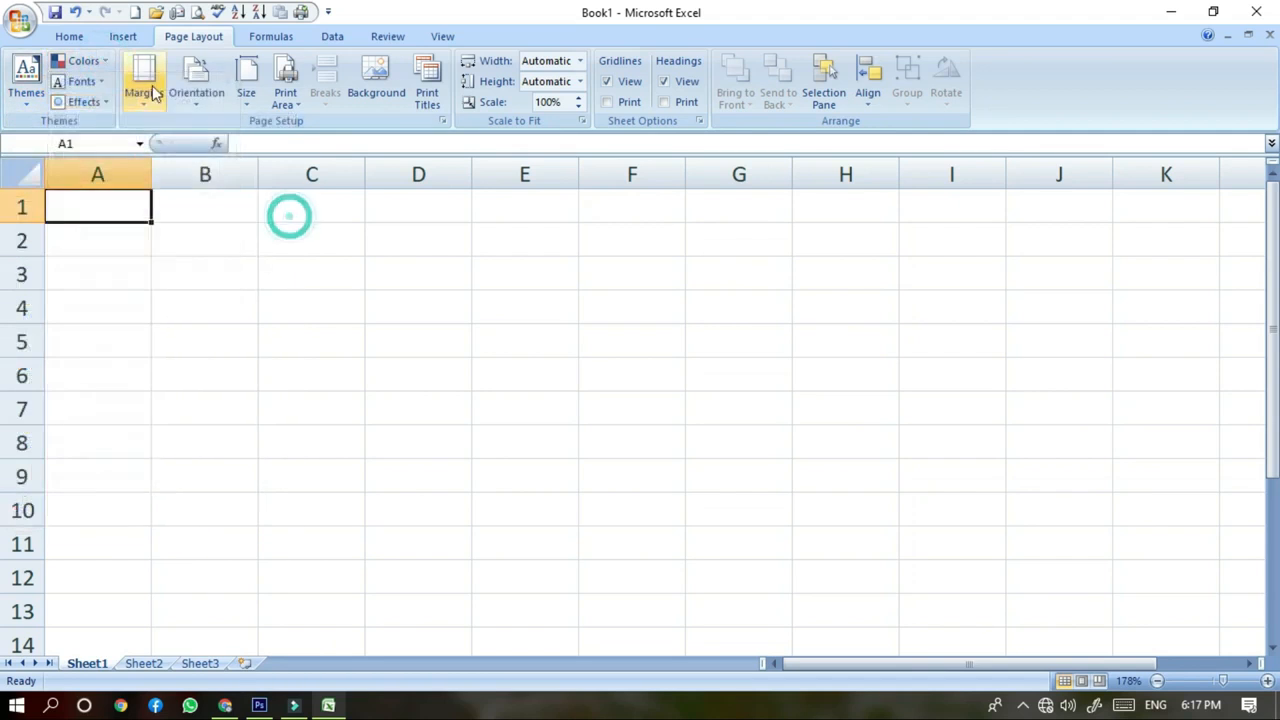
Insert an empty 2-D clustered column chart on Sheet1
left_click(132, 37)
left_click(310, 102)
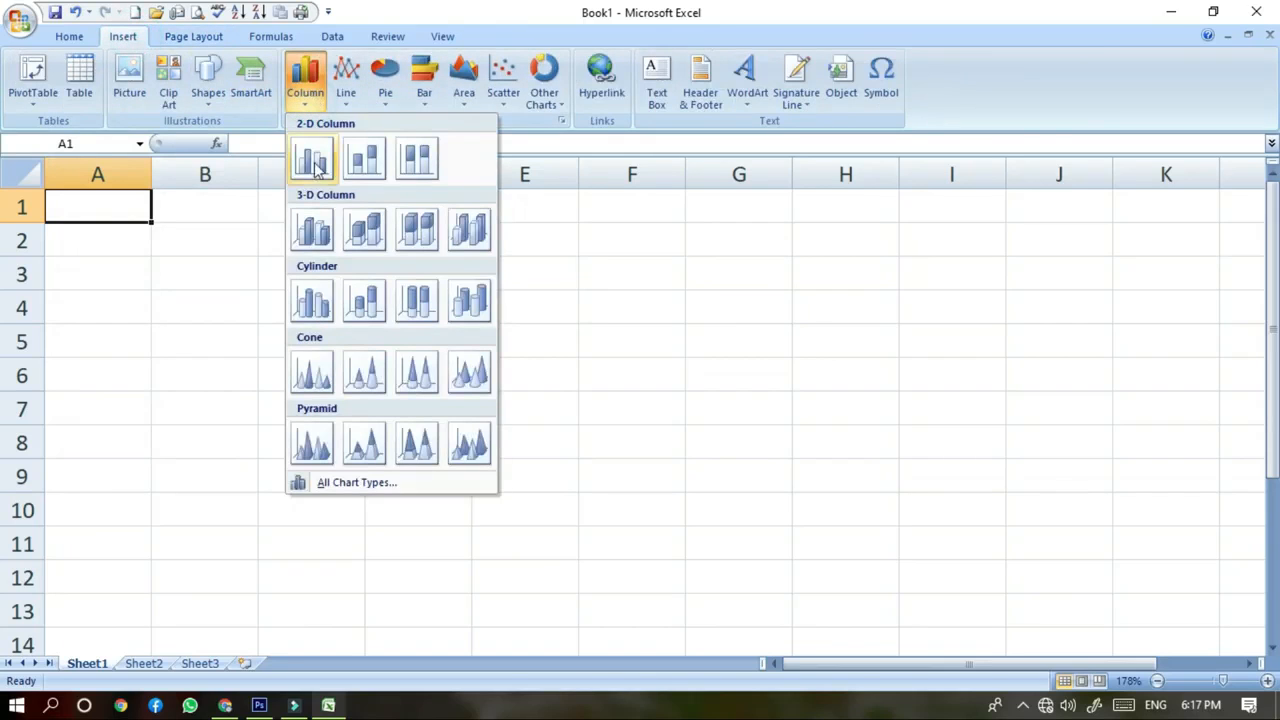
left_click(311, 160)
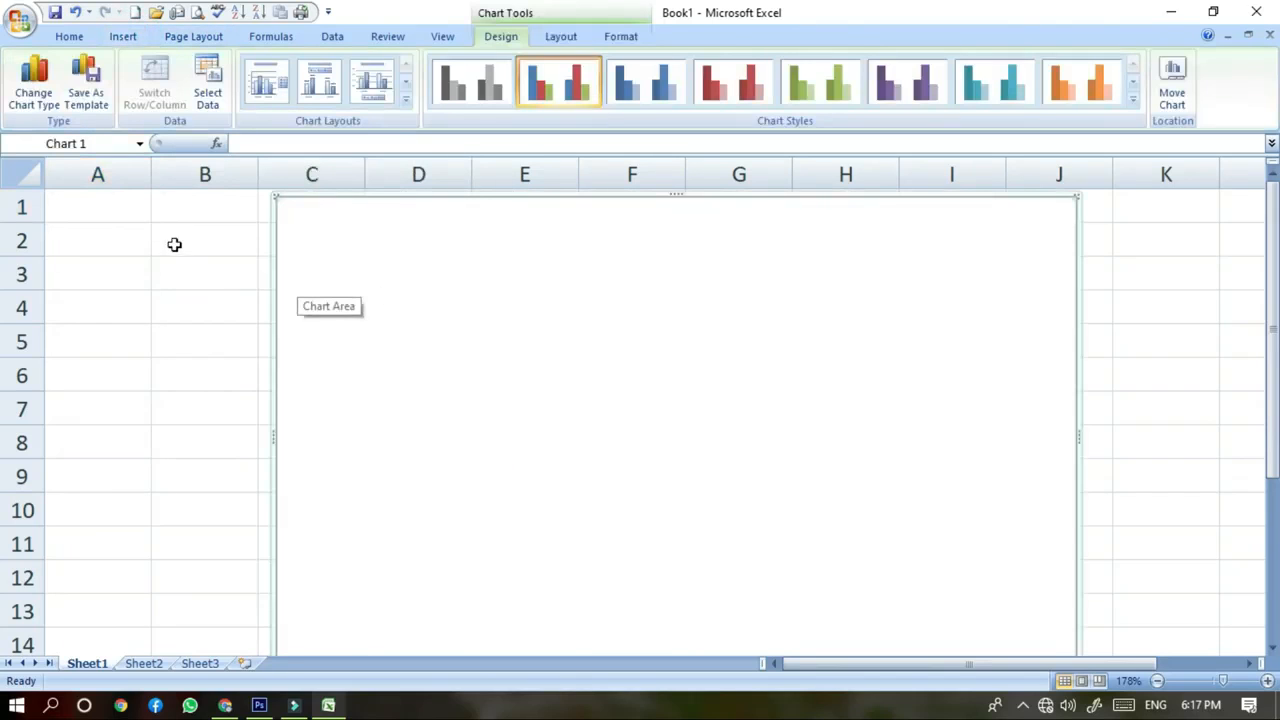
Enter the values 10 and 20 in cells A1 and A2
left_click(127, 212)
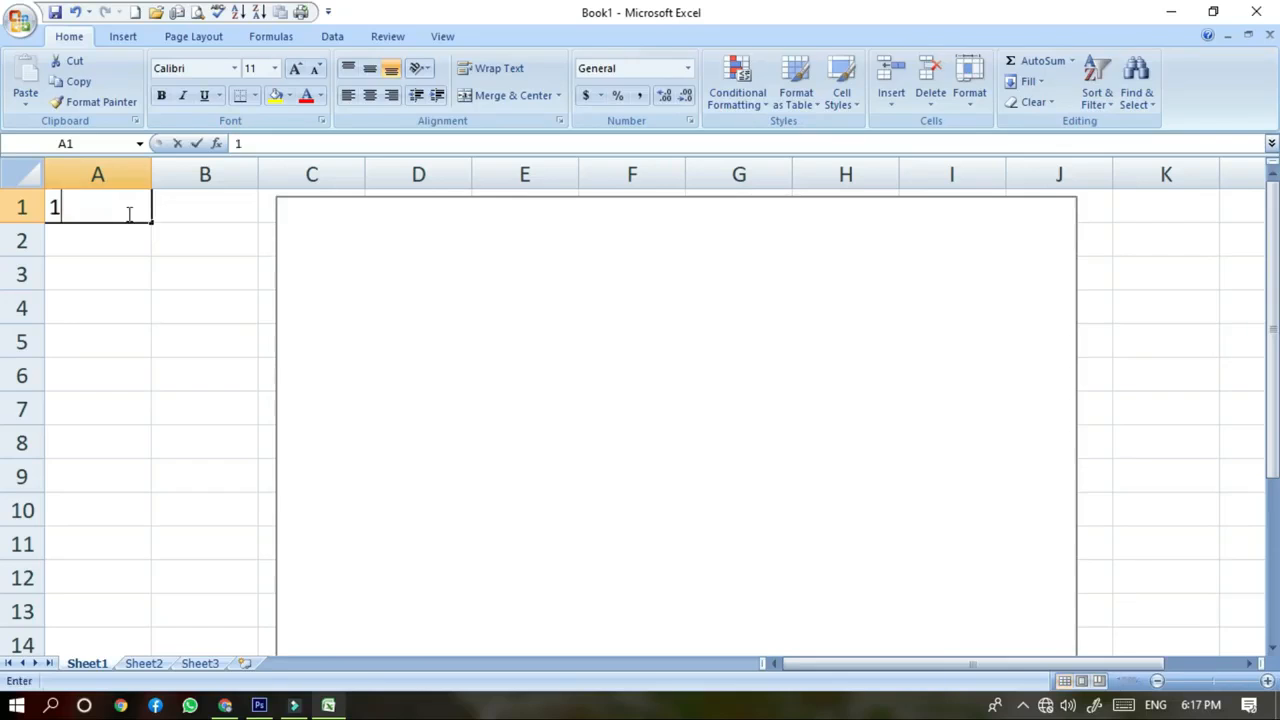
type("10")
key("Return")
type("20")
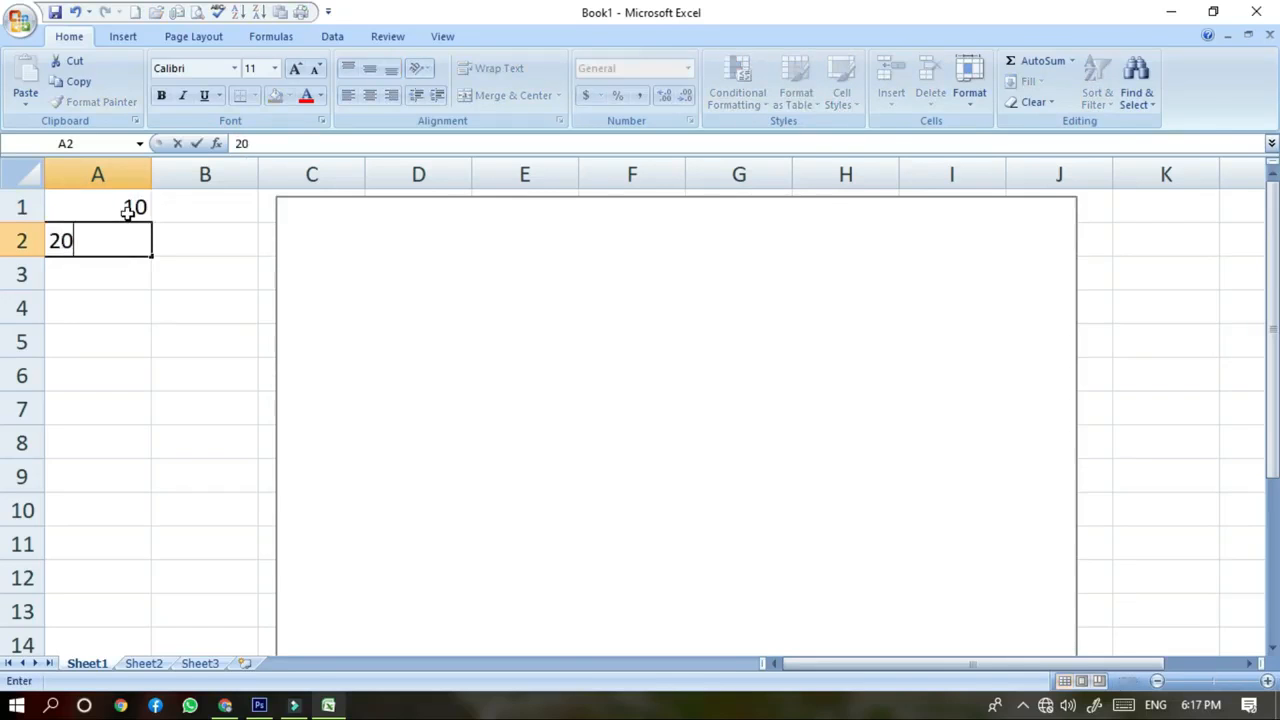
key("Return")
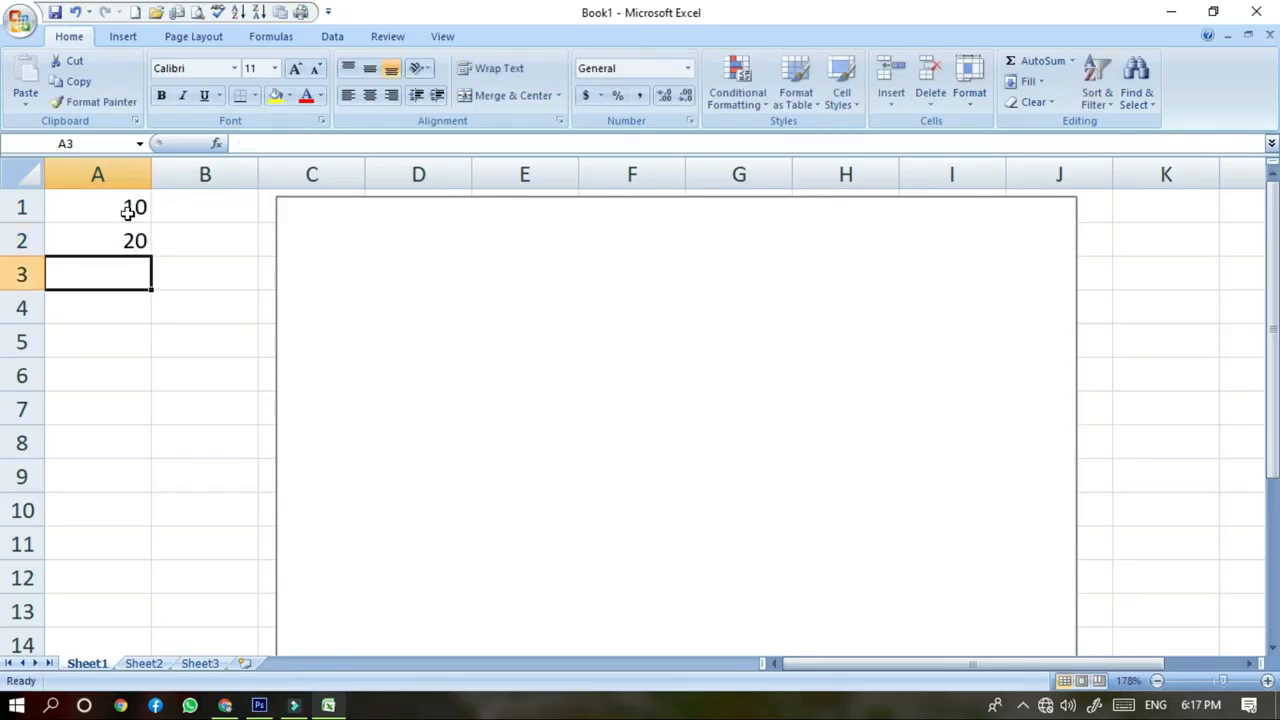
Insert a 2-D clustered column chart of the values in A1:A2 and move it next to column A
left_click(122, 36)
left_click(303, 98)
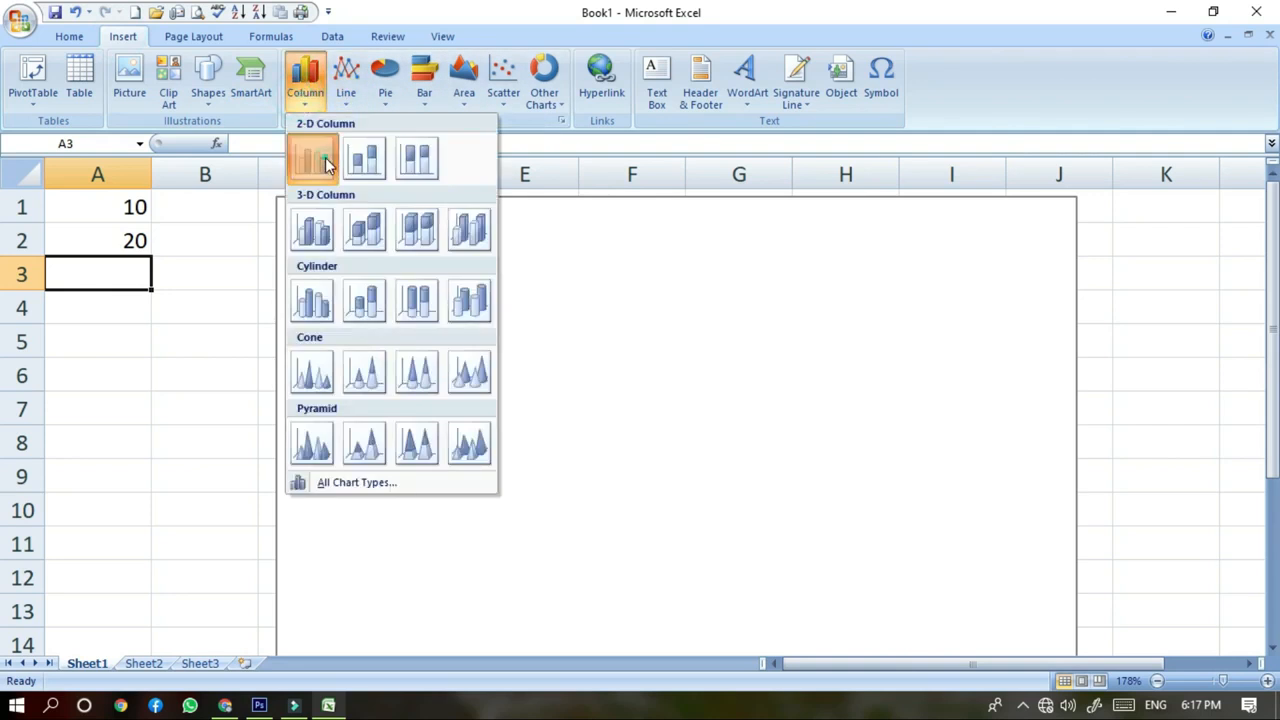
left_click(311, 158)
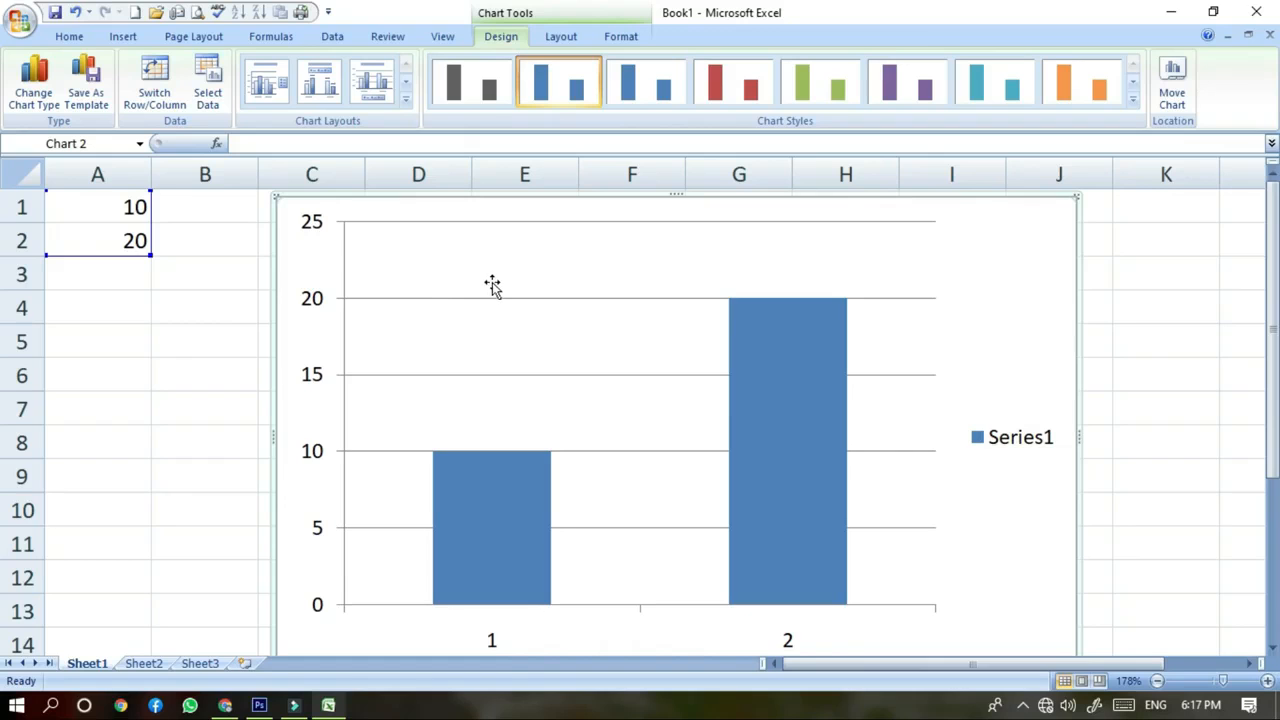
left_click_drag(277, 200, 160, 192)
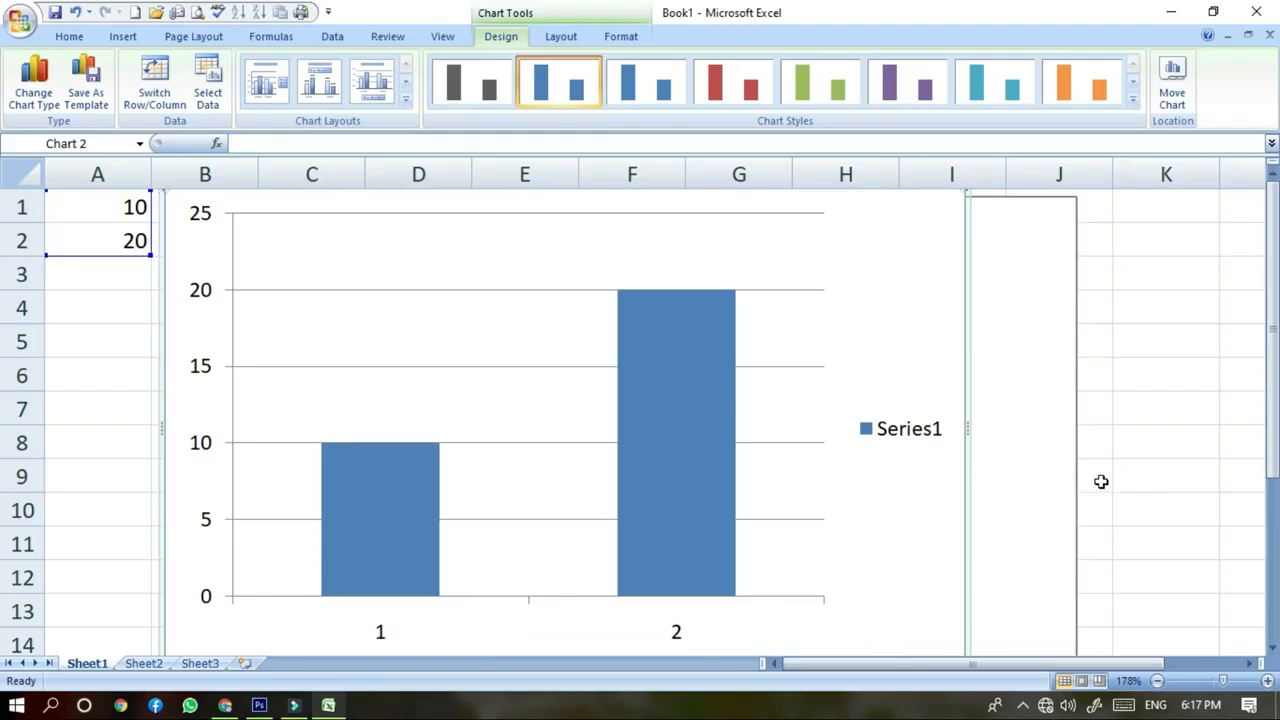
right_click(112, 243)
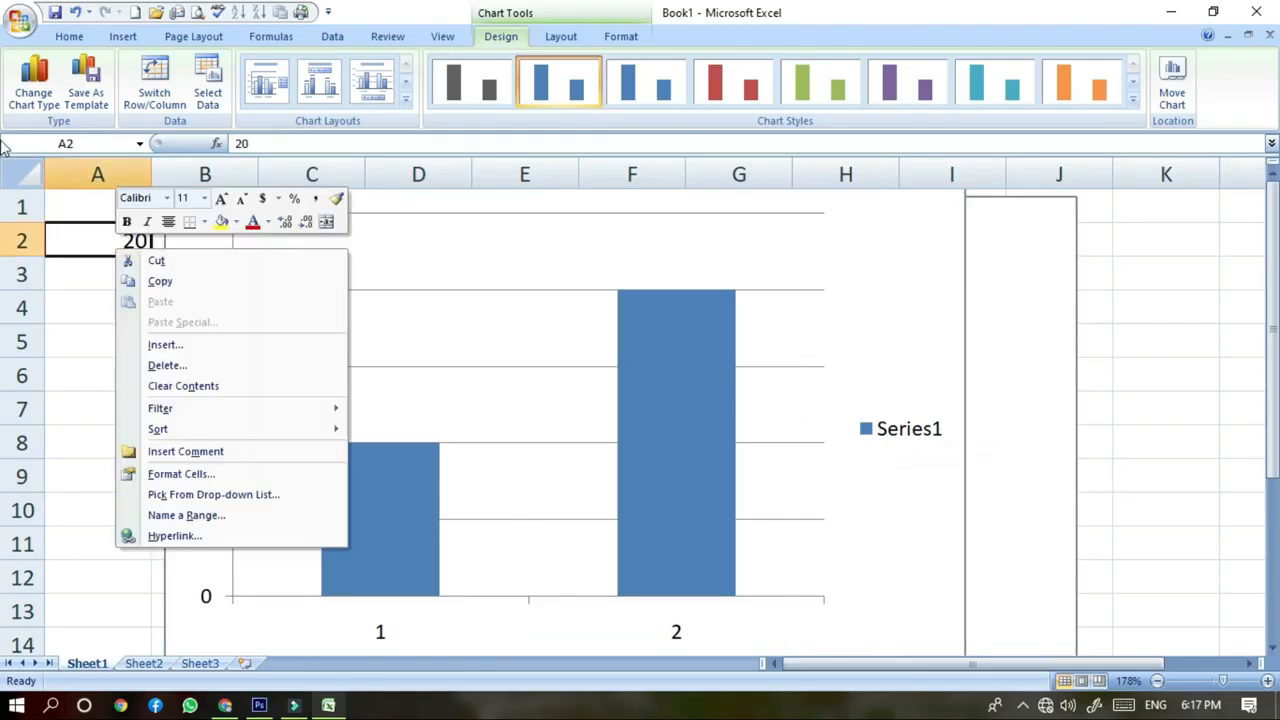
left_click(451, 486)
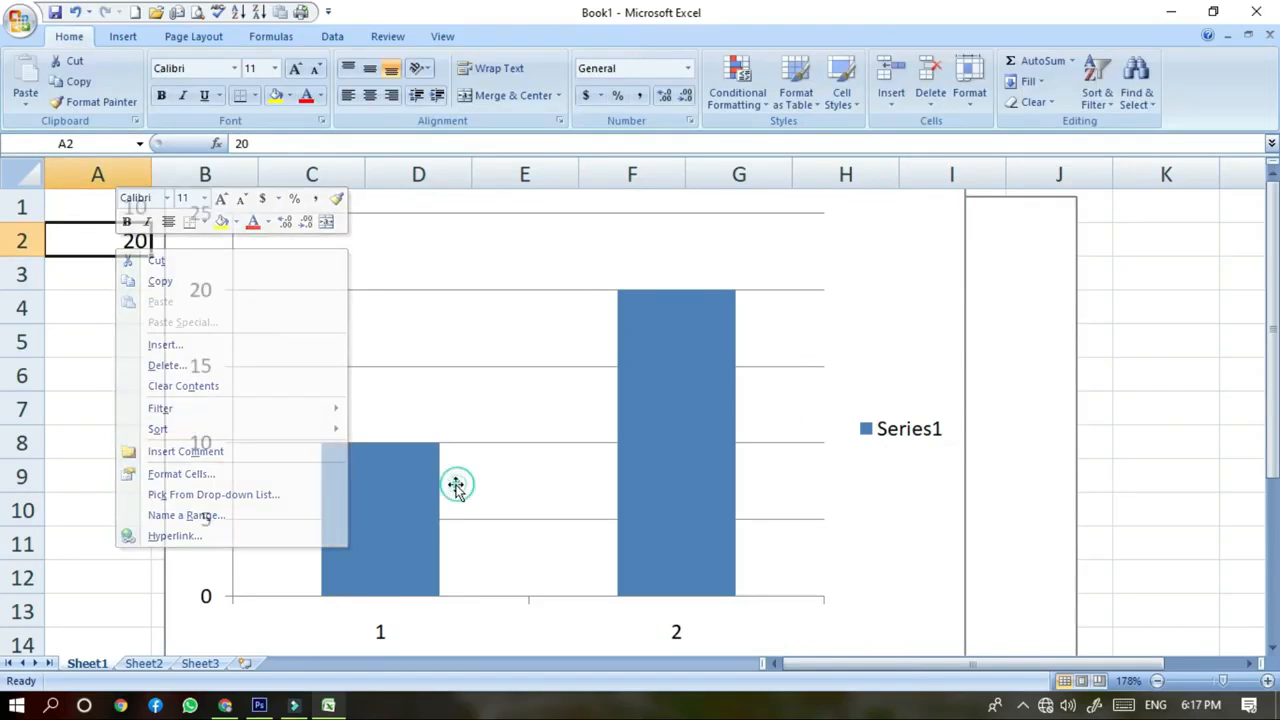
Examine the built-in theme colour sets and the Create New Theme Colors options, closing the dialog without saving
left_click(198, 38)
left_click(84, 61)
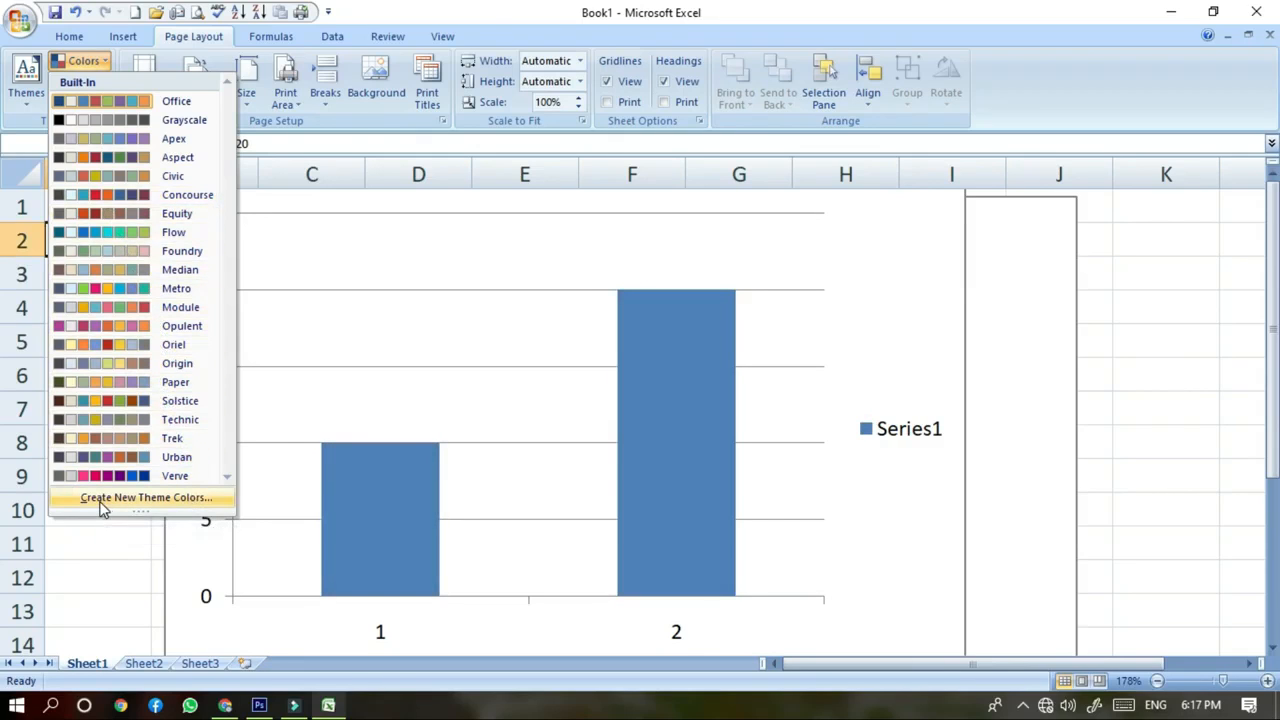
left_click(133, 499)
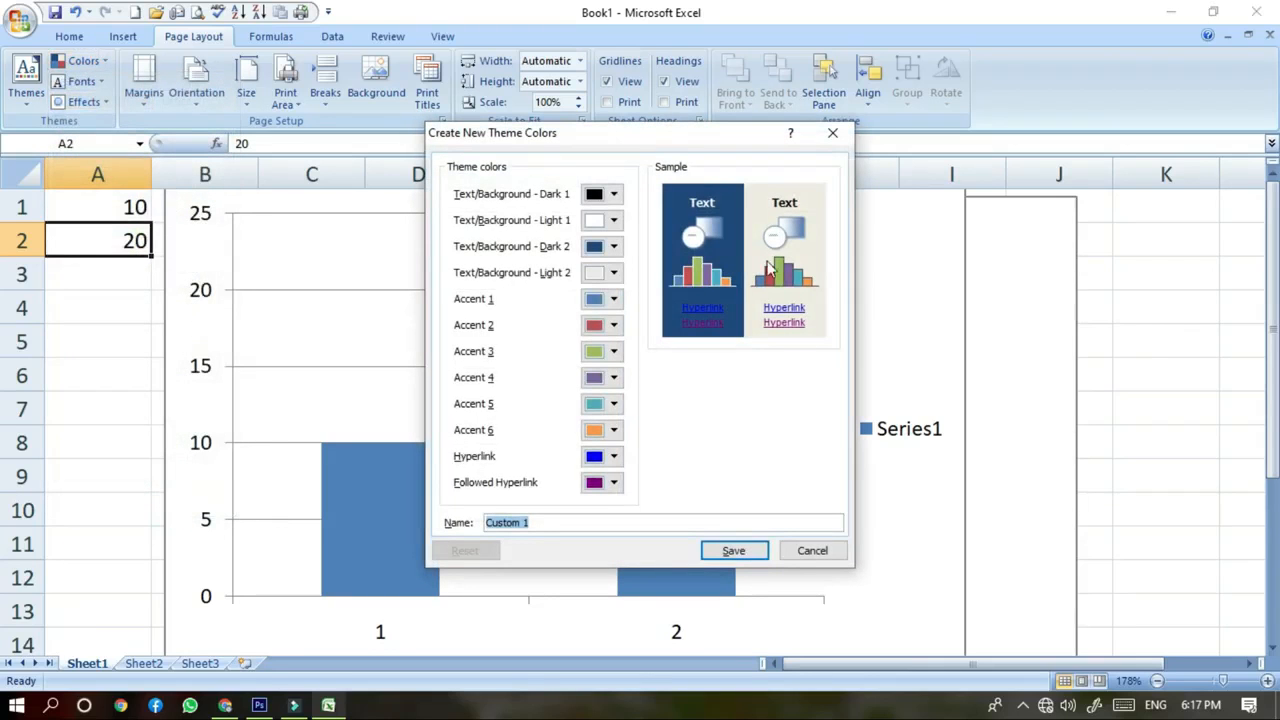
left_click(616, 194)
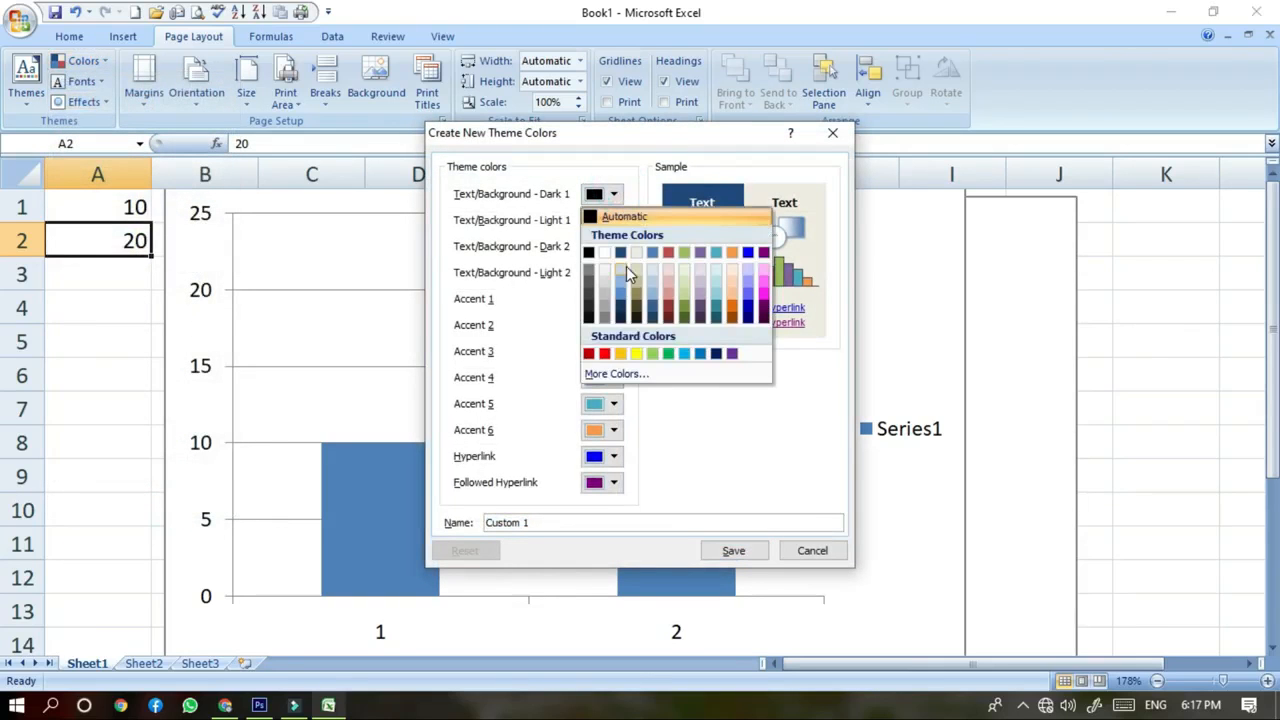
left_click(757, 458)
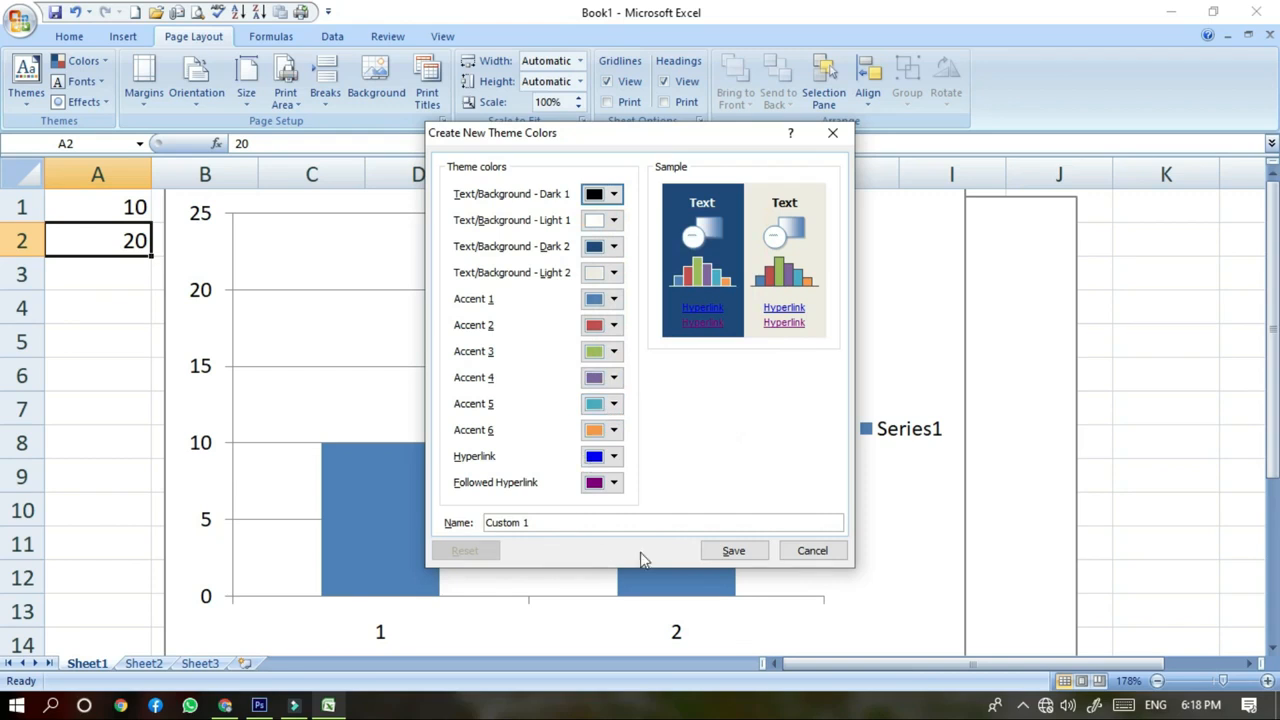
left_click_drag(677, 523, 507, 508)
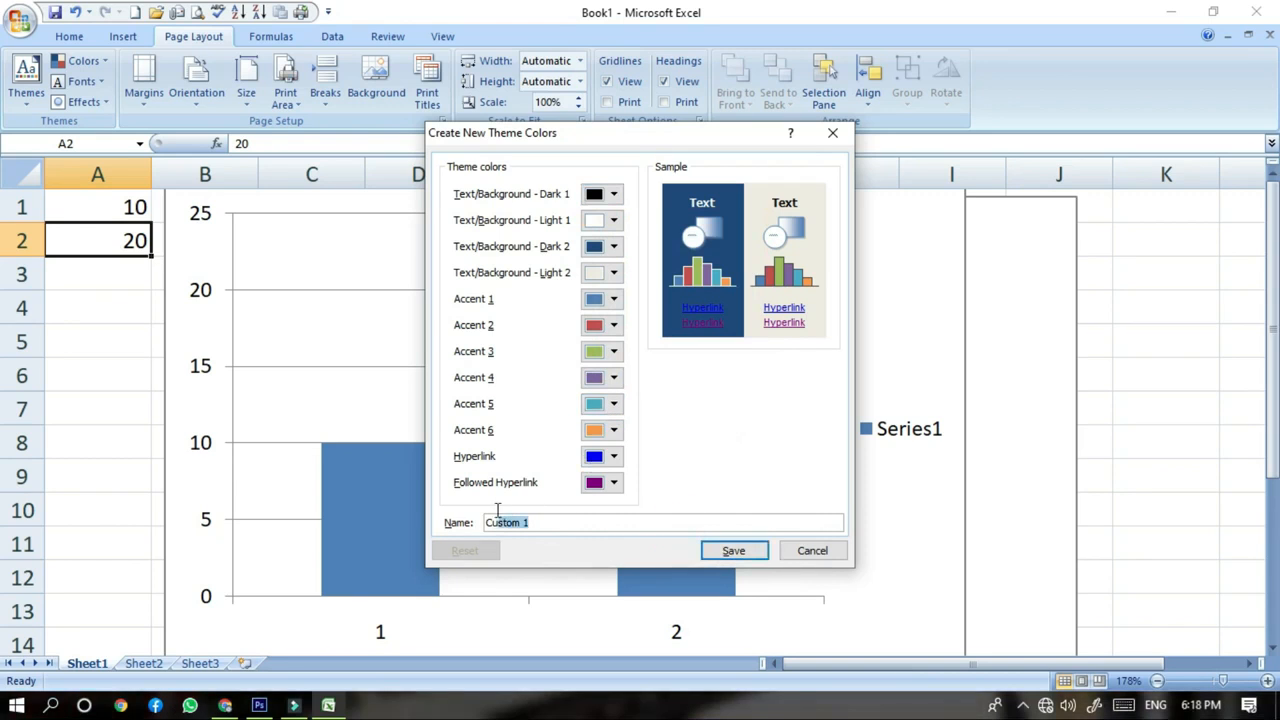
left_click(529, 520)
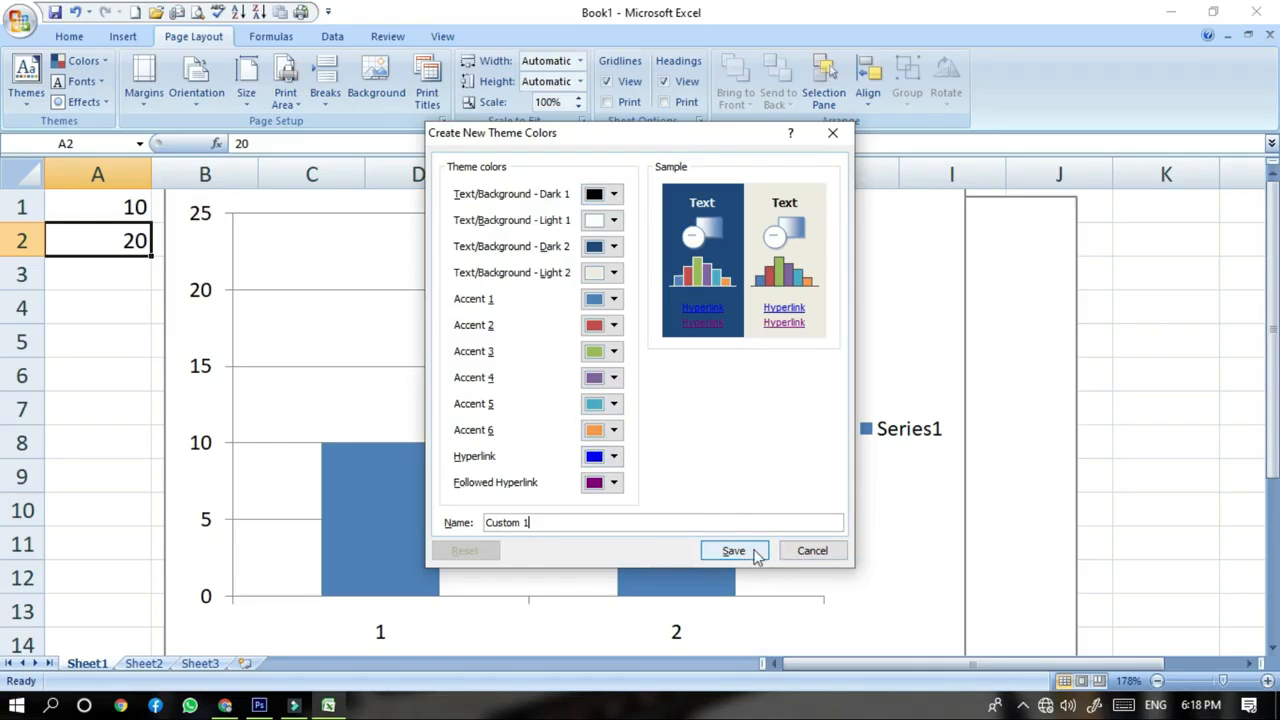
left_click(822, 556)
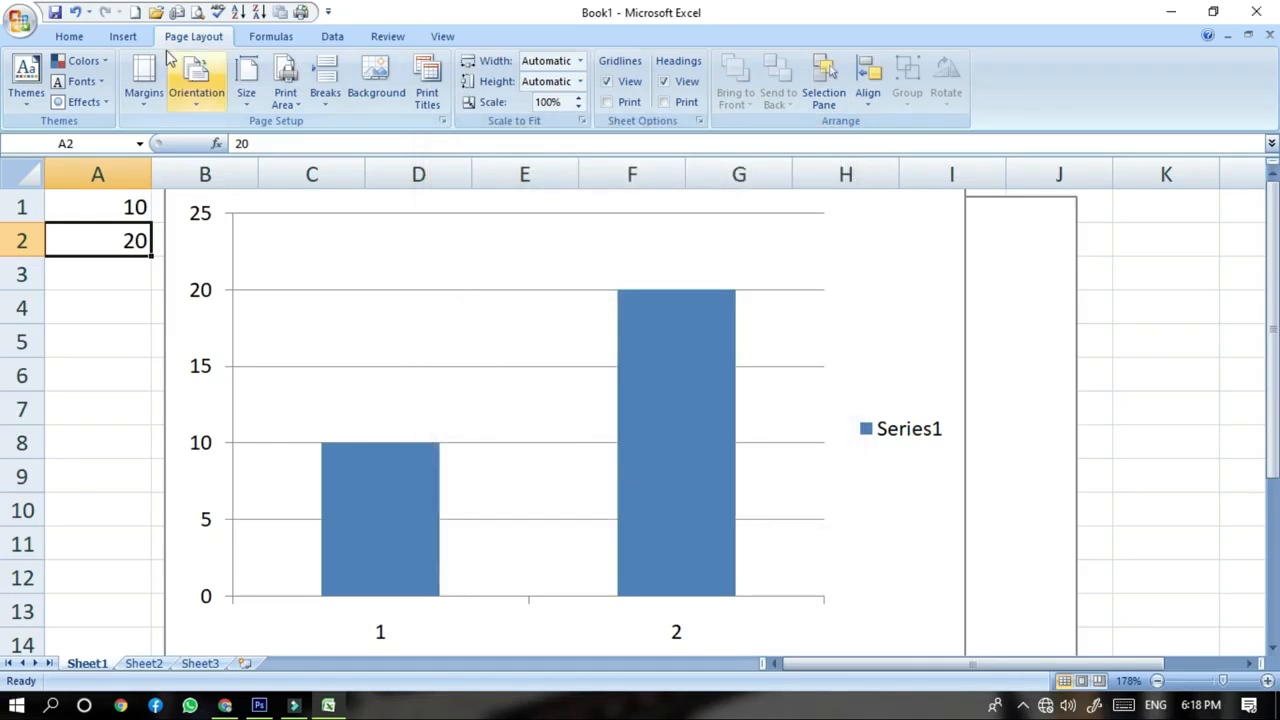
Start a new custom theme font set with Arial as the complex script heading and body font
left_click(101, 91)
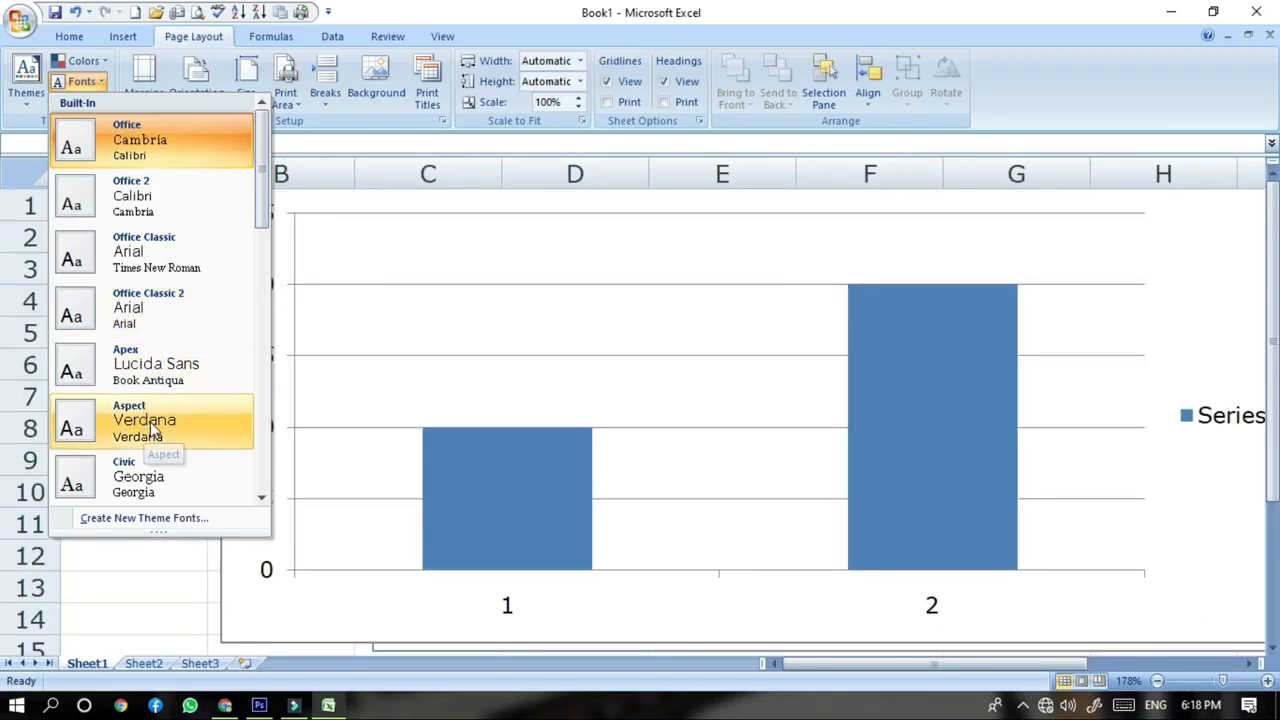
scroll(147, 490, "down", 5)
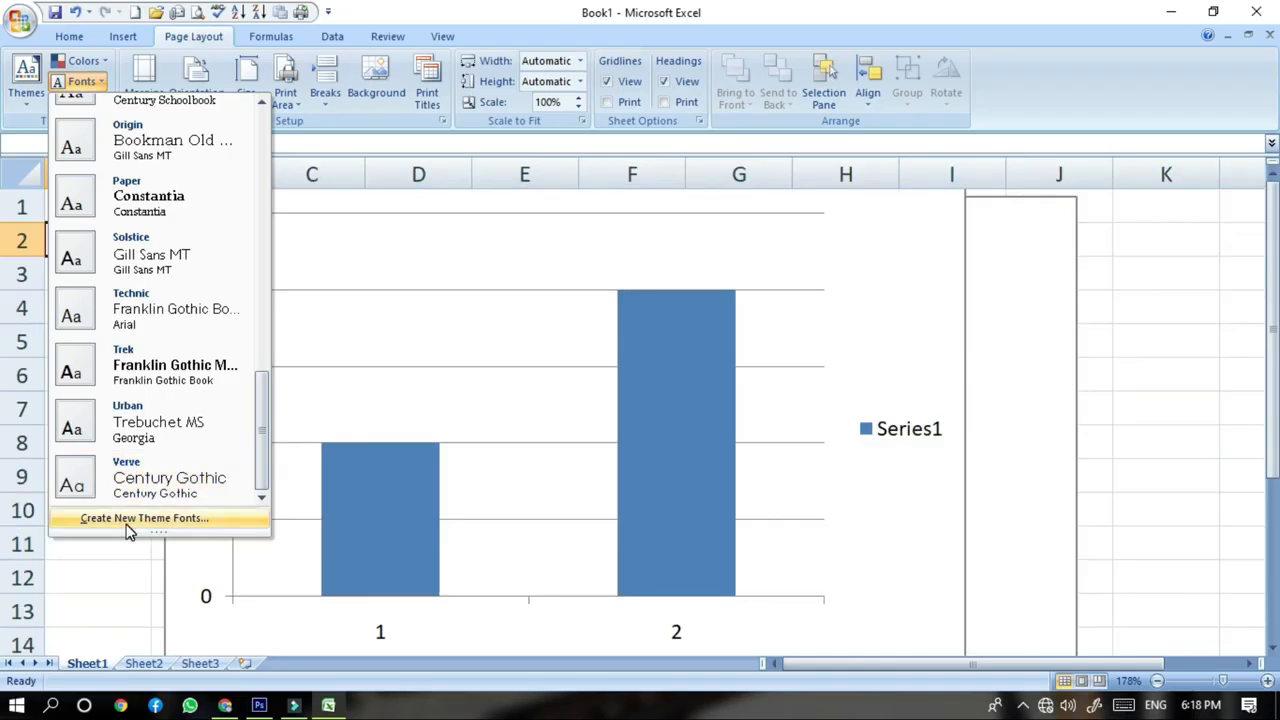
left_click(128, 528)
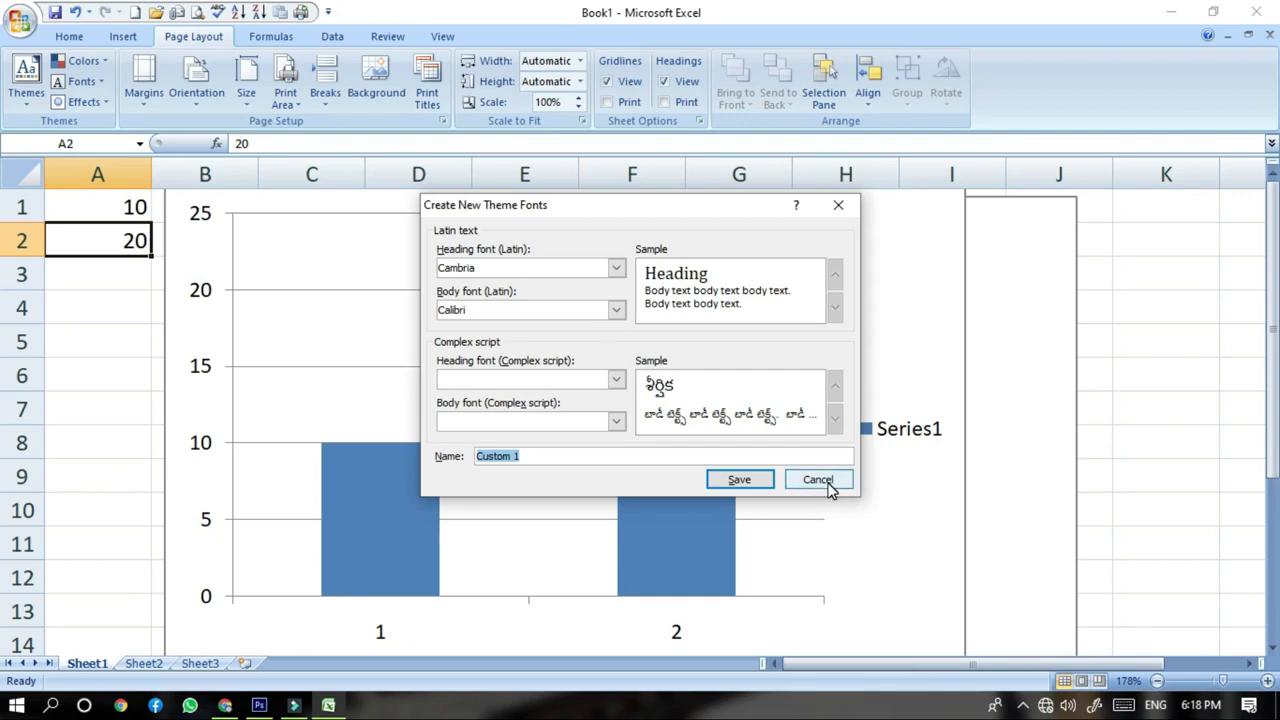
left_click(616, 380)
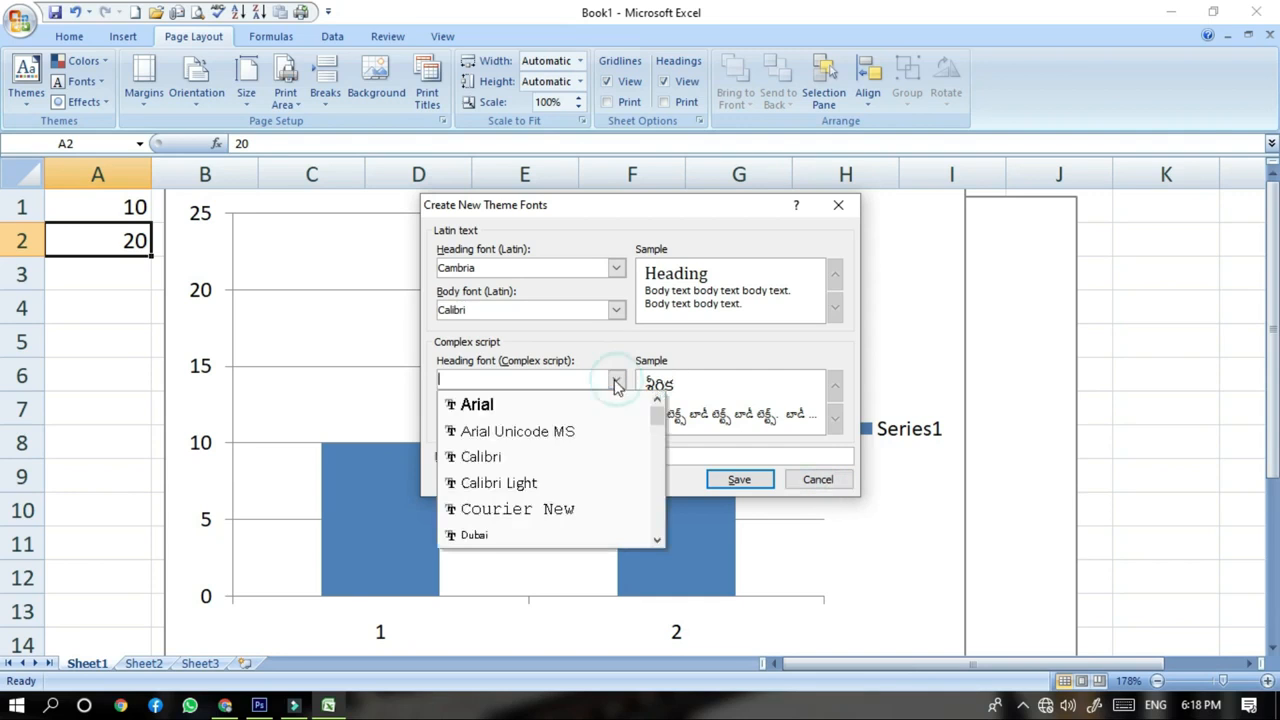
left_click(540, 410)
left_click(616, 421)
left_click(574, 449)
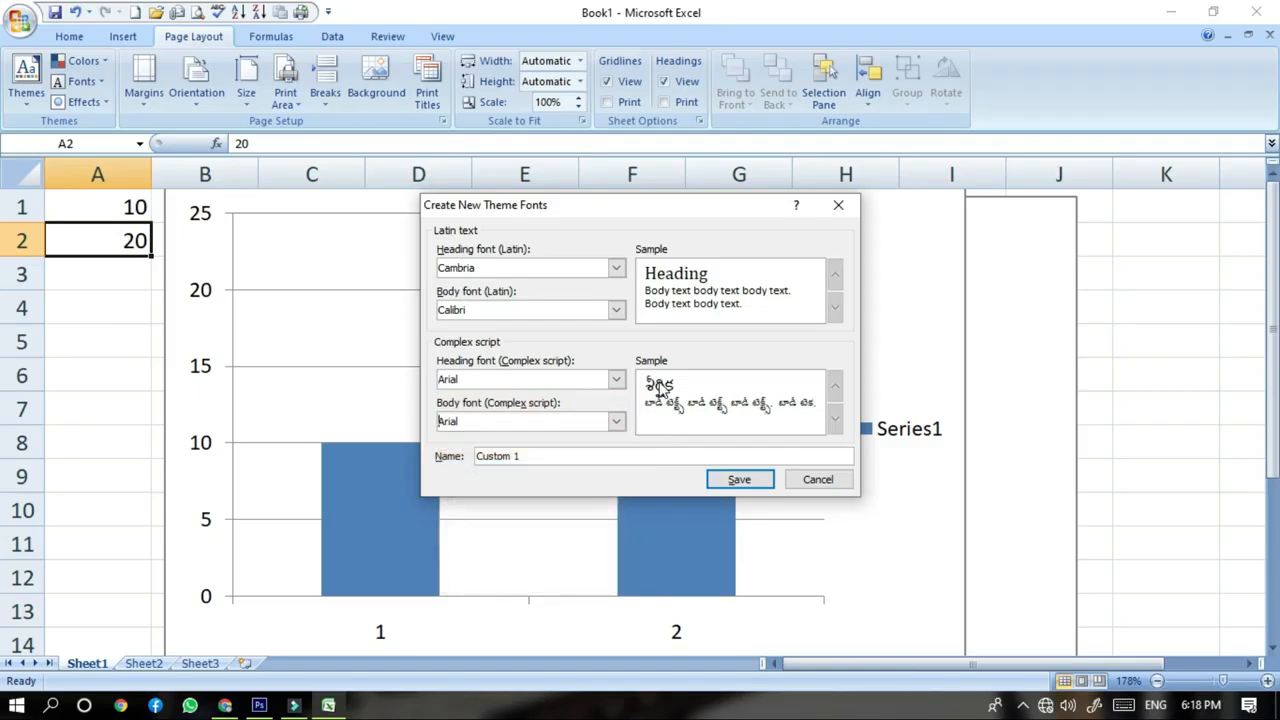
Try Vani as the complex script heading font and Mongolian Baiti as the body font, and discard the custom font set
left_click(616, 379)
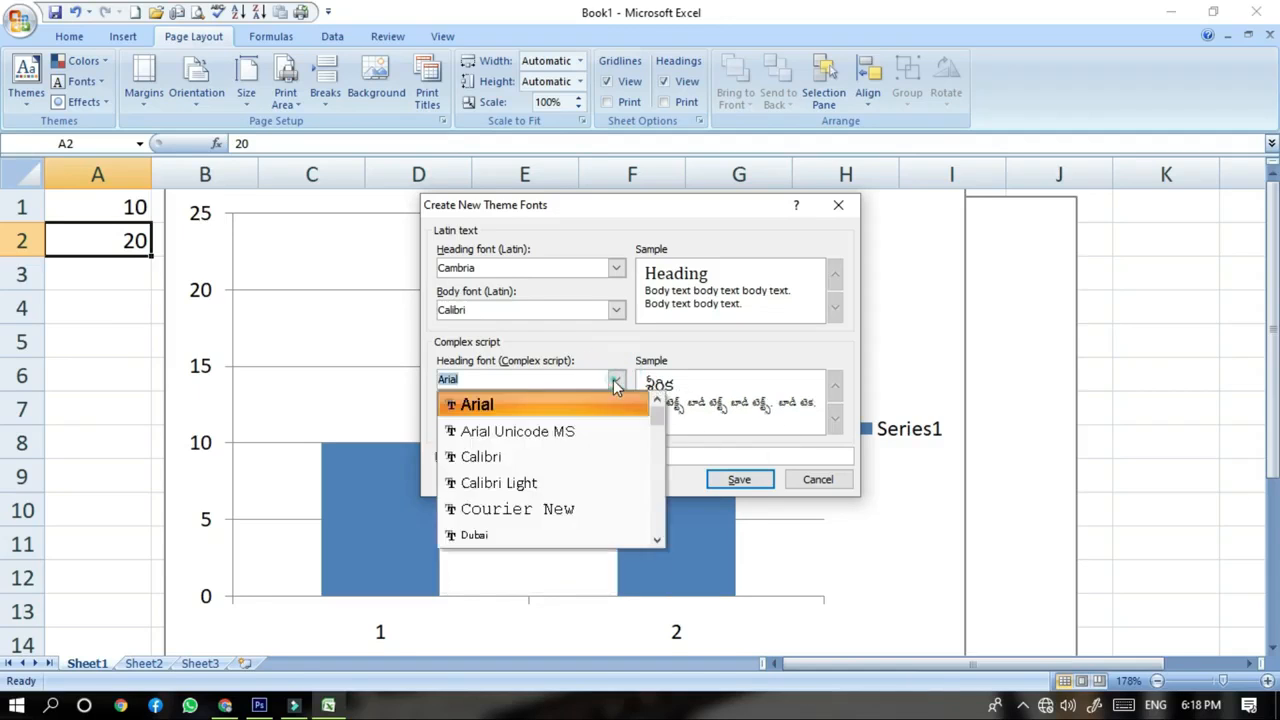
scroll(540, 450, "down", 10)
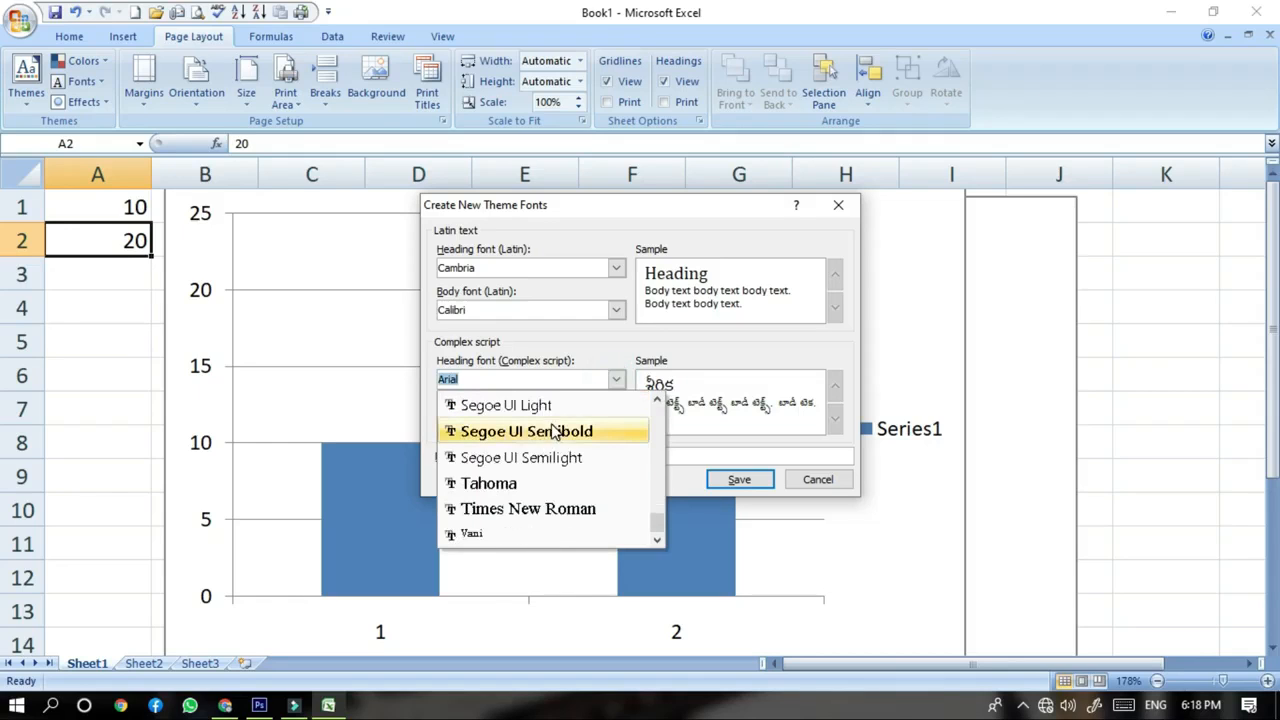
left_click(501, 538)
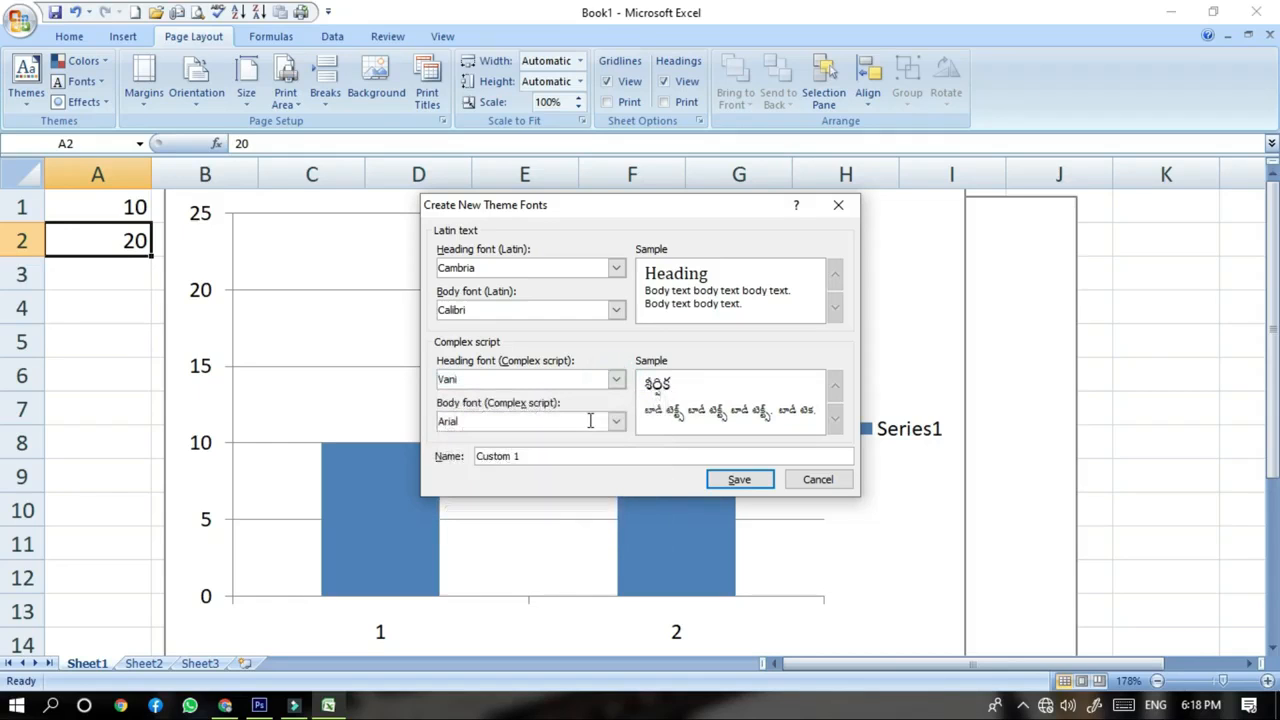
left_click(621, 424)
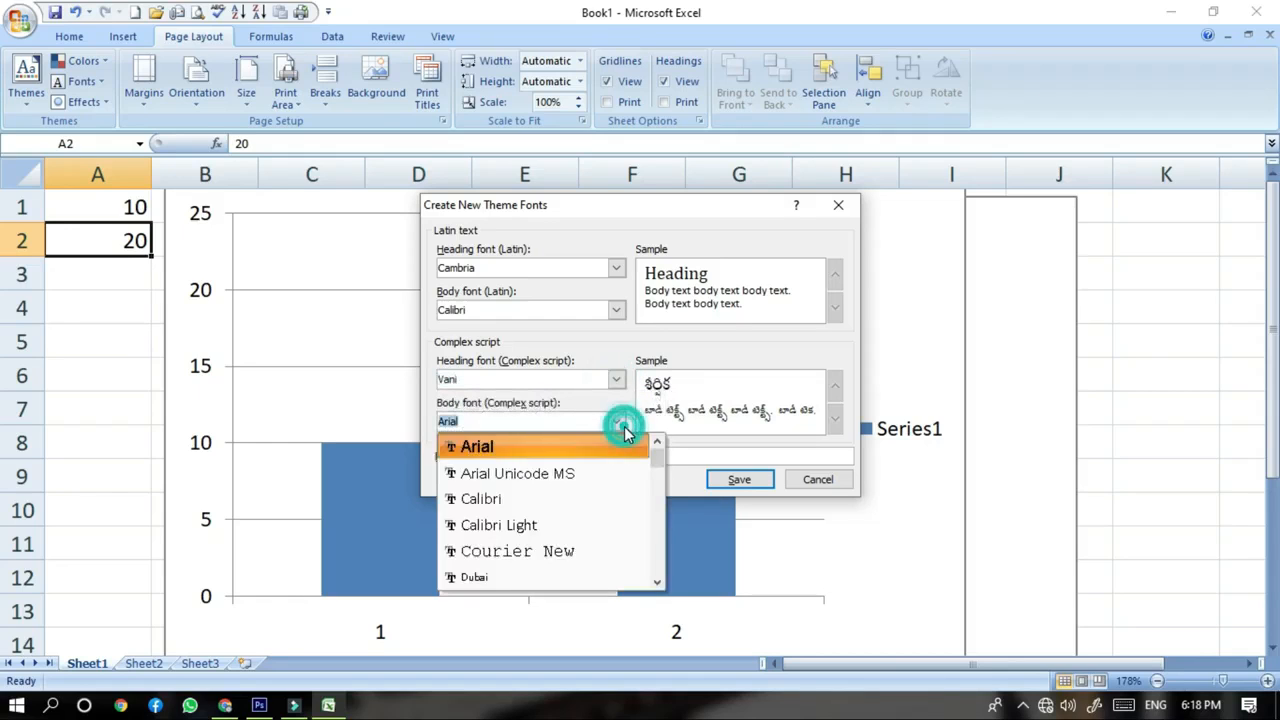
scroll(546, 500, "down", 8)
left_click(543, 500)
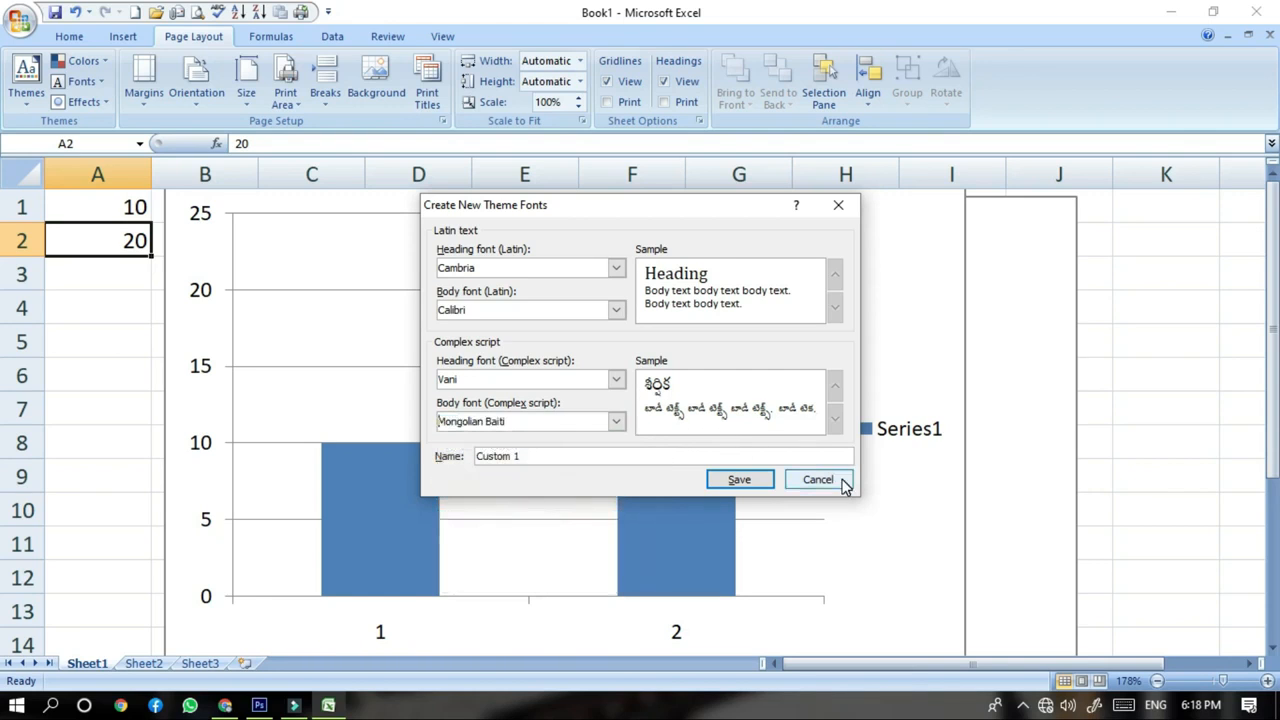
left_click(843, 481)
Apply the Apex theme effects to the workbook
scroll(835, 500, "down", 6)
scroll(830, 549, "up", 6)
left_click(101, 102)
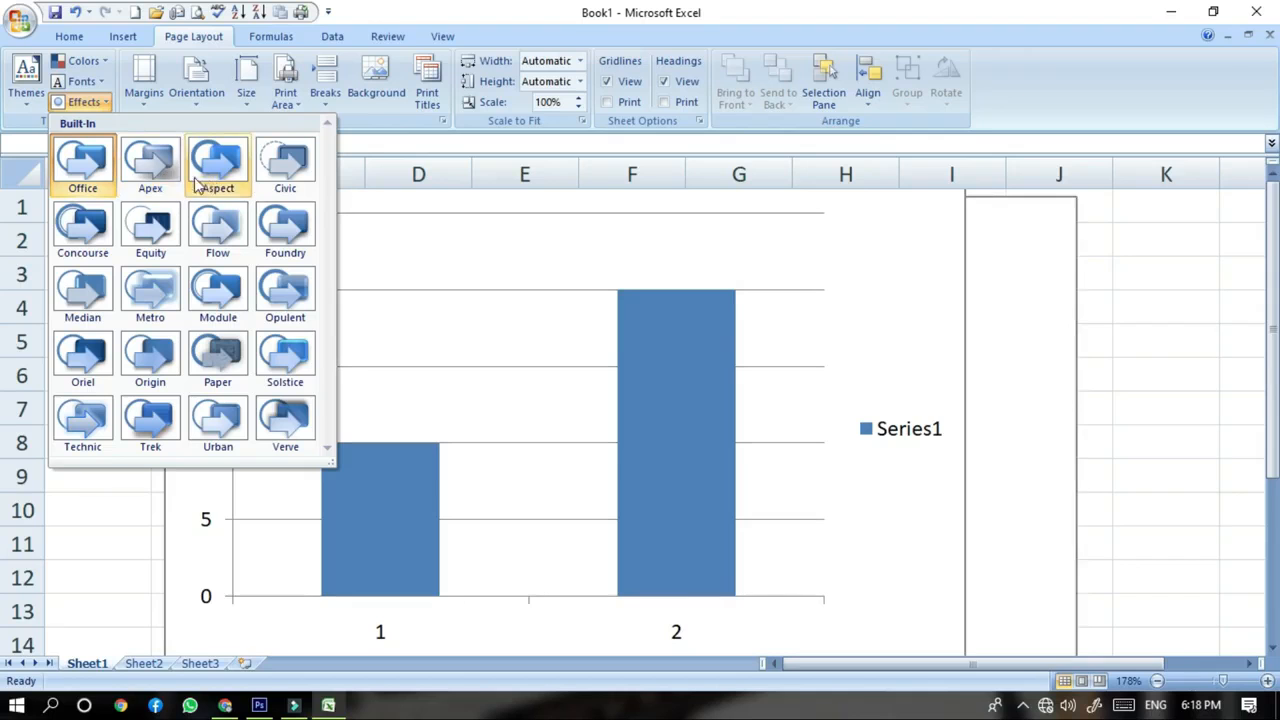
left_click(145, 168)
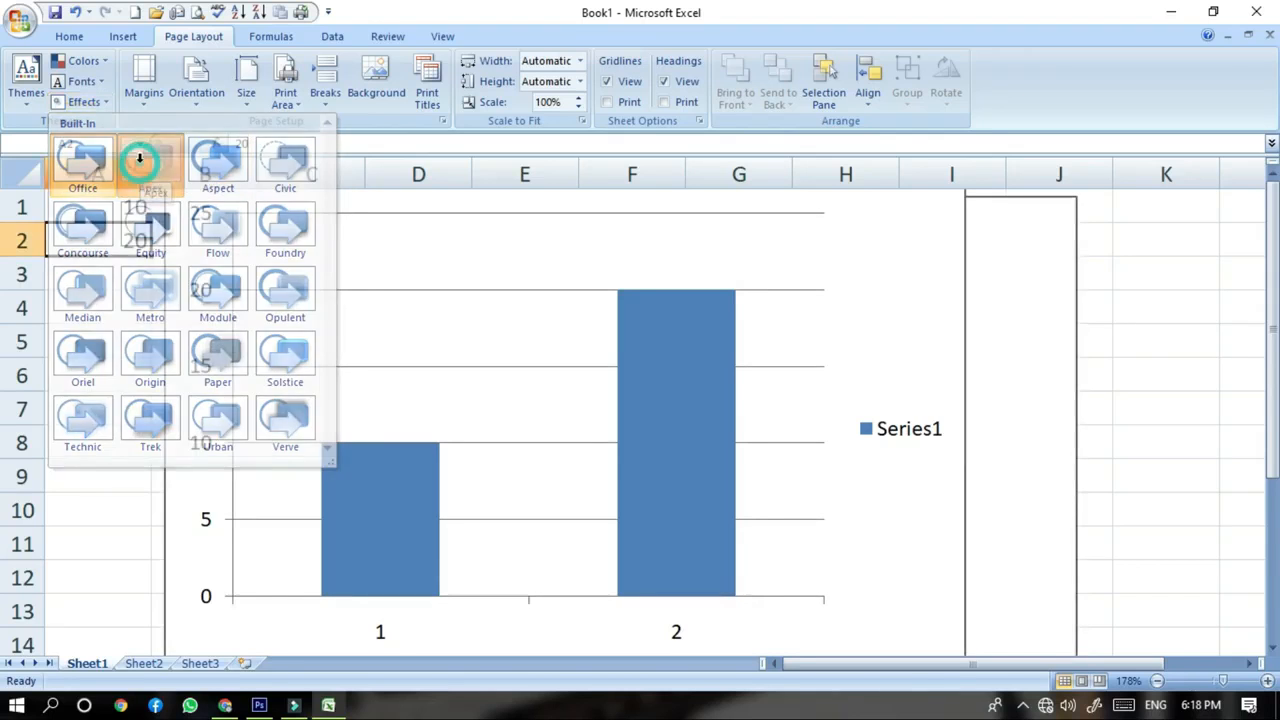
Change the workbook's theme effects to Office
left_click(99, 102)
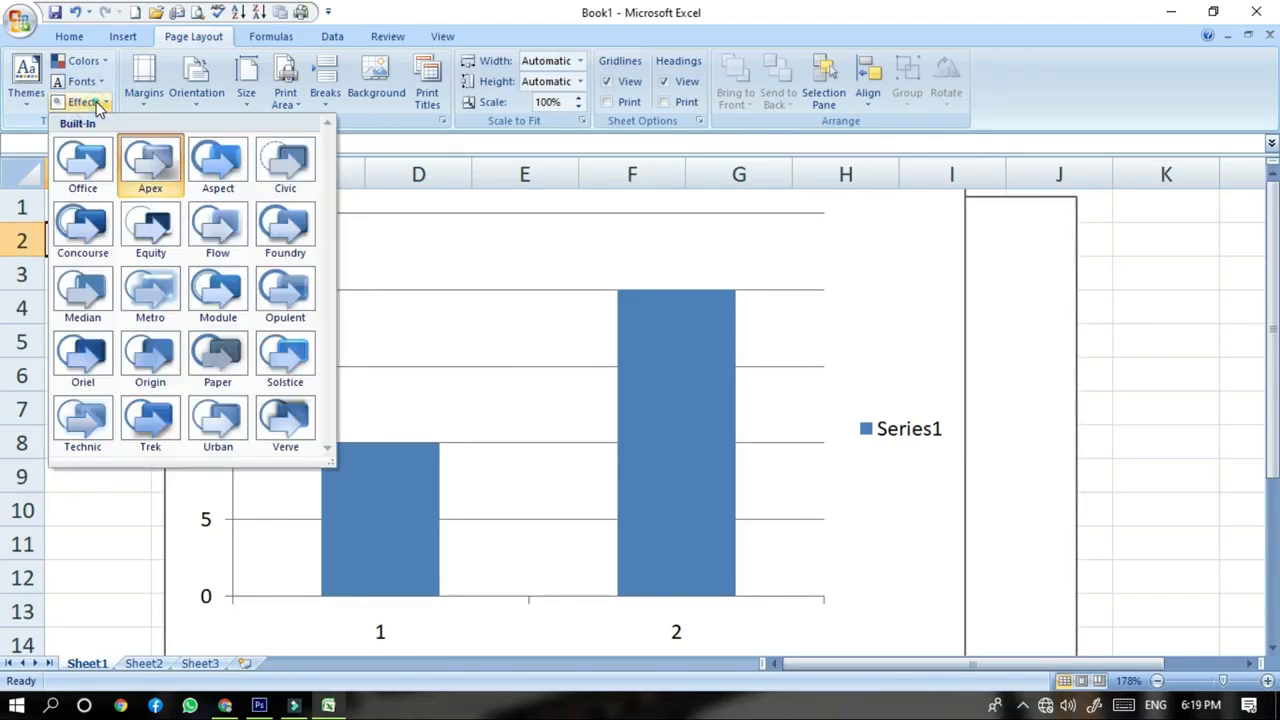
left_click(93, 152)
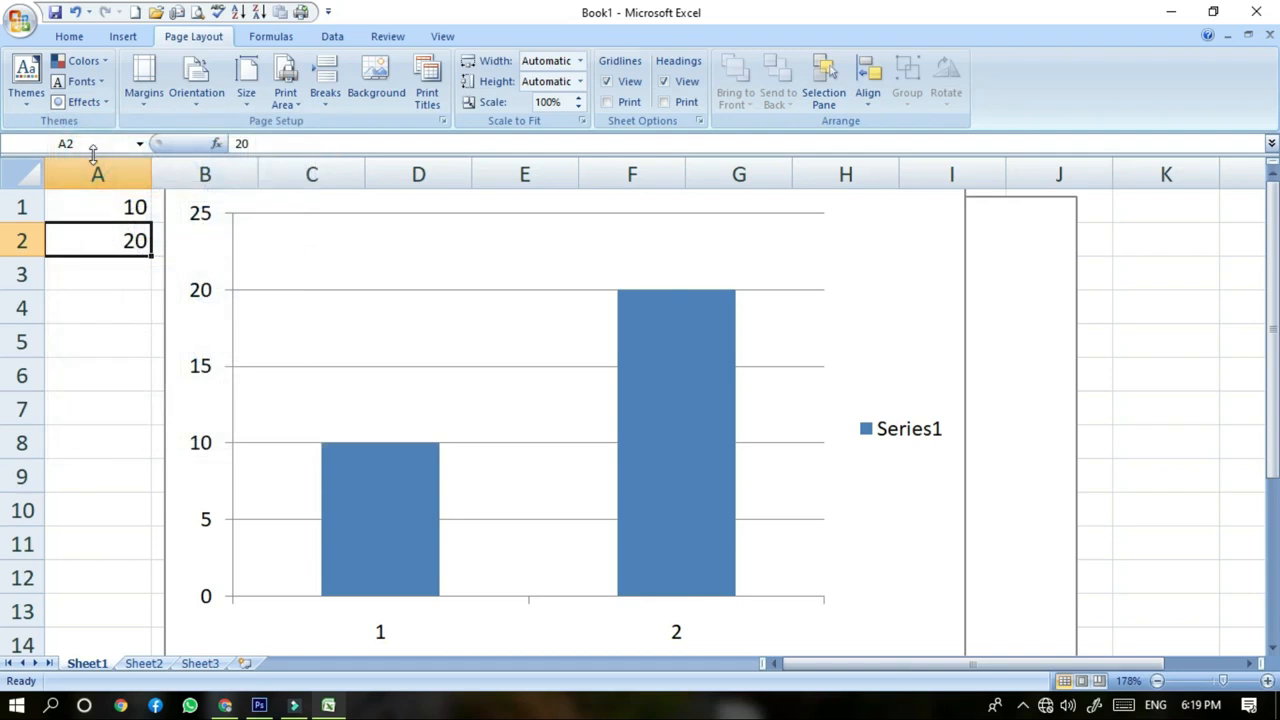
Apply the Wide margin preset to the worksheet and check the page boundaries
left_click(149, 104)
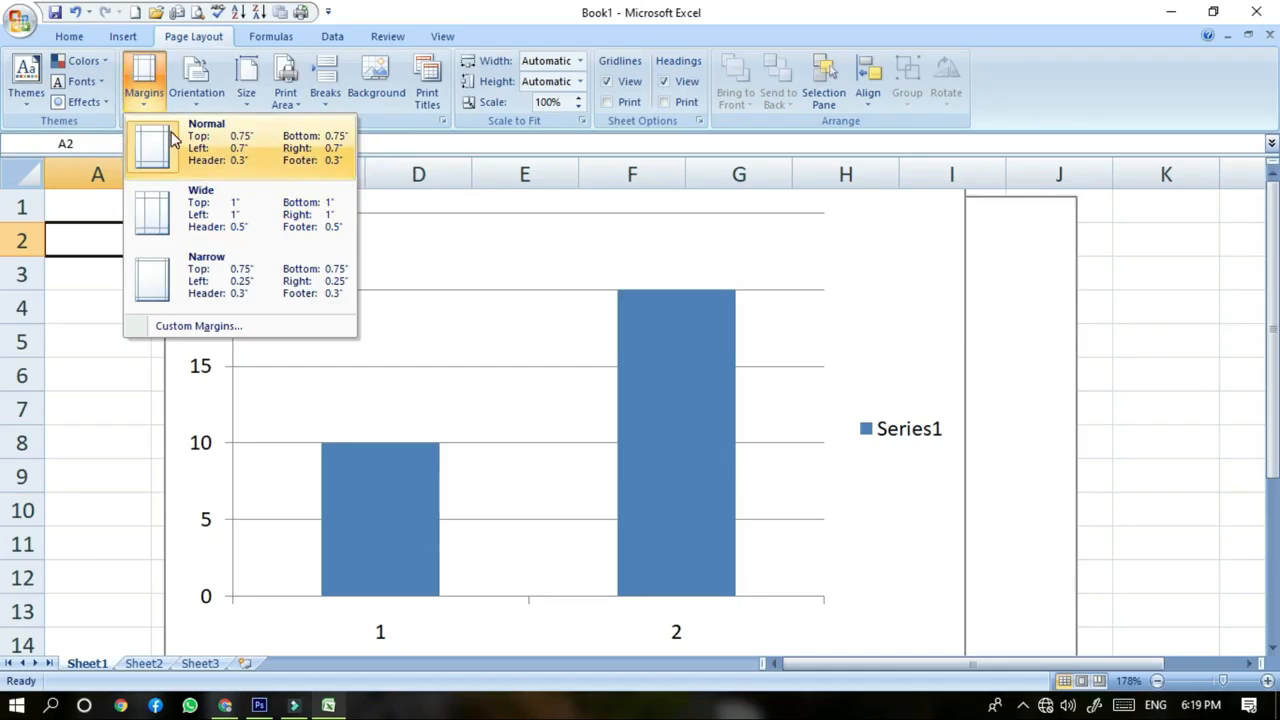
left_click(224, 229)
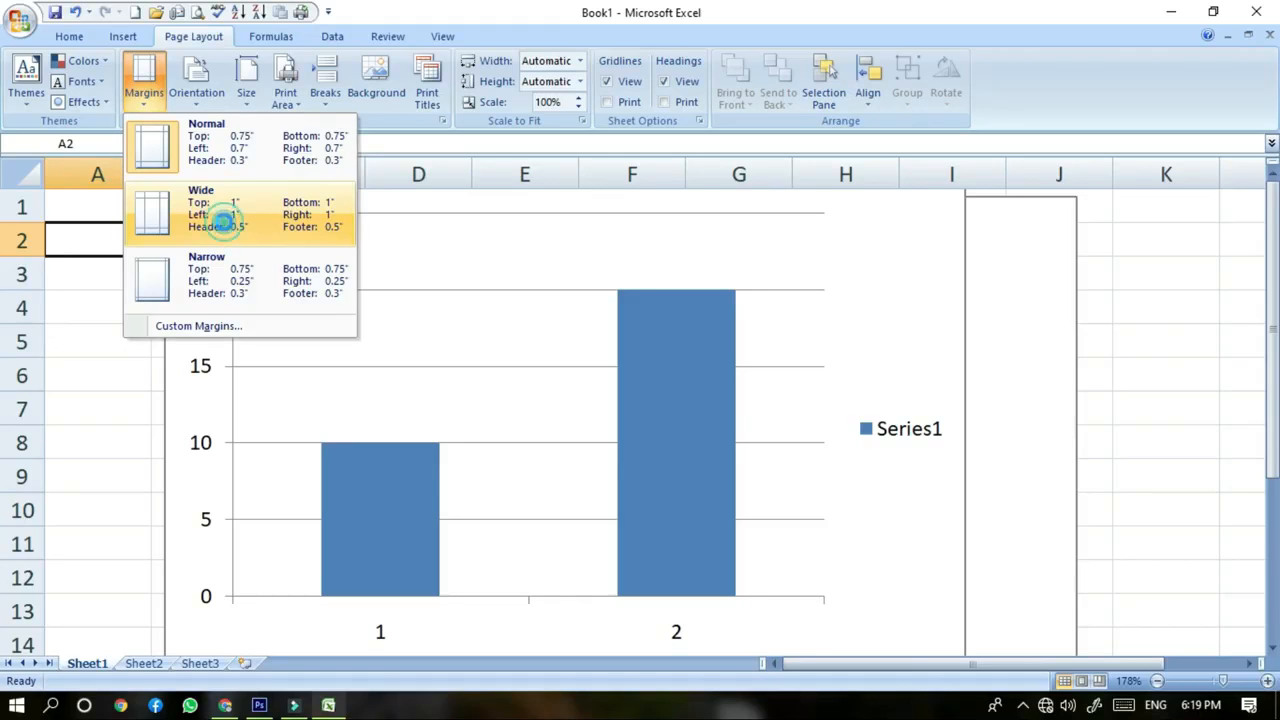
scroll(756, 419, "down", 6)
scroll(926, 469, "down", 8)
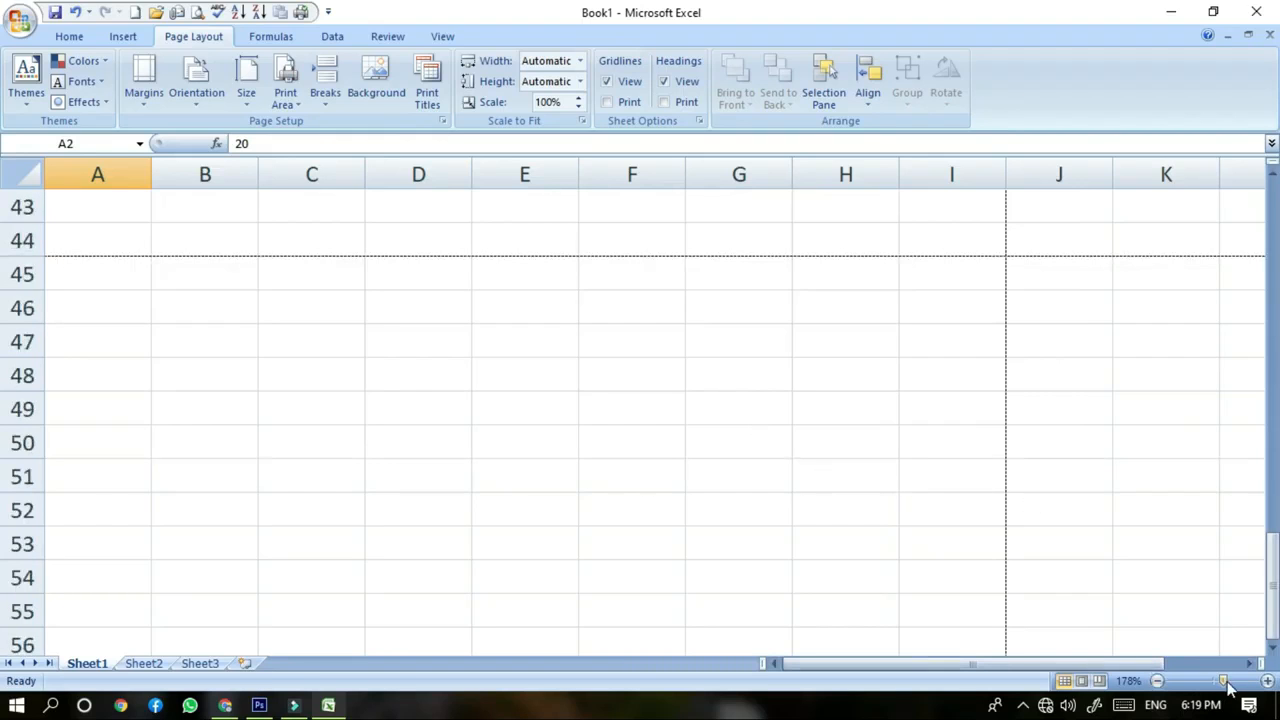
left_click_drag(1222, 680, 1213, 683)
scroll(291, 446, "up", 12)
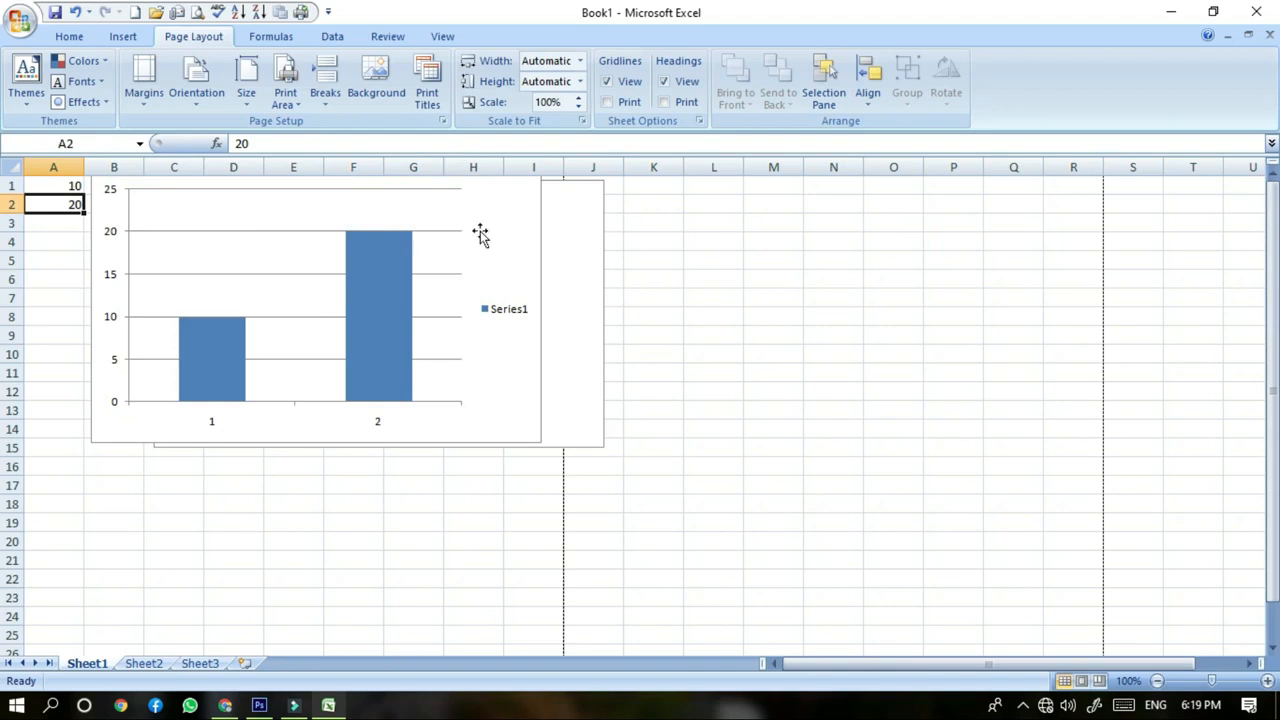
Move the blank chart out from behind the column chart and remove it from the sheet
left_click_drag(560, 258, 340, 491)
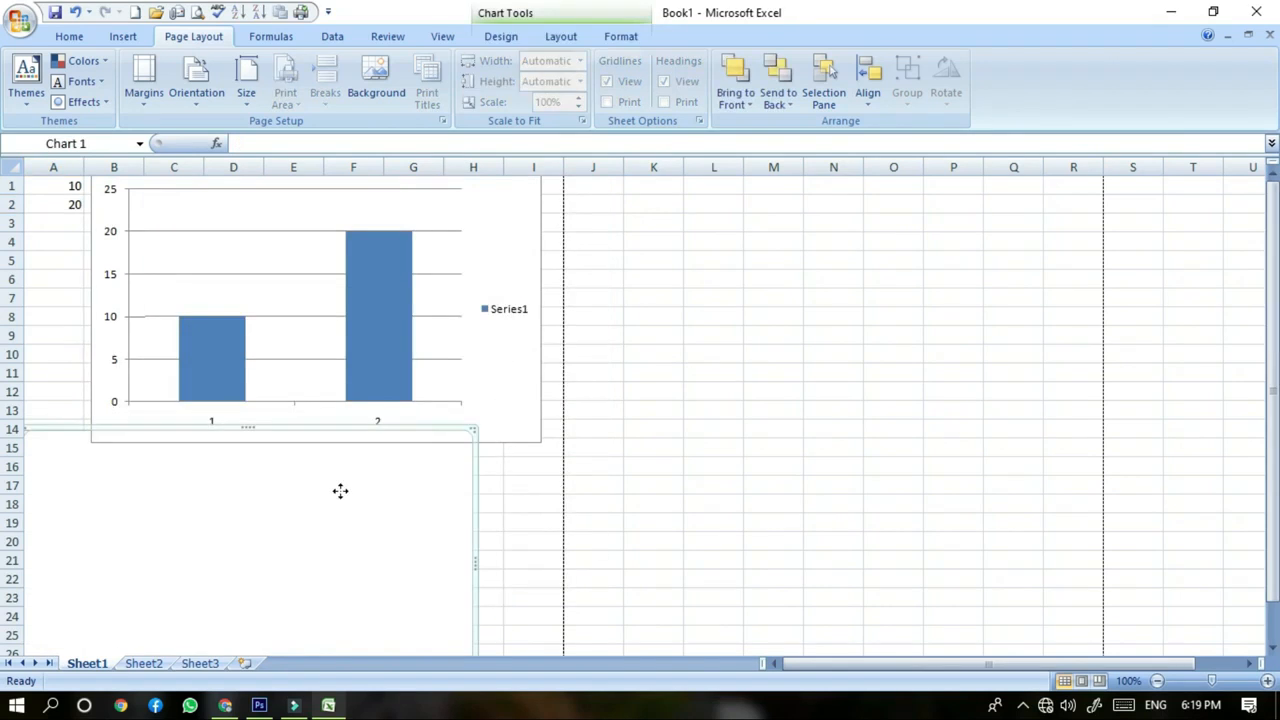
right_click(340, 491)
left_click(411, 207)
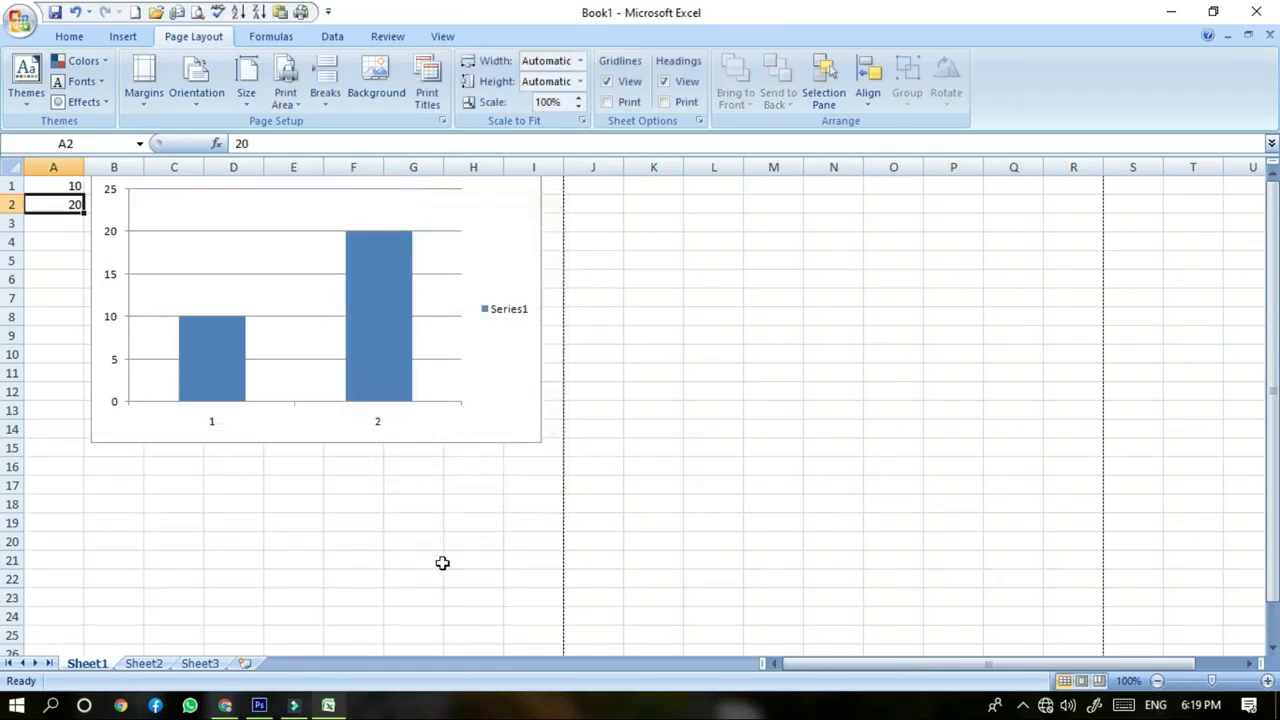
Apply the Narrow margin preset to the worksheet, and return the margins to the Normal preset
left_click(146, 105)
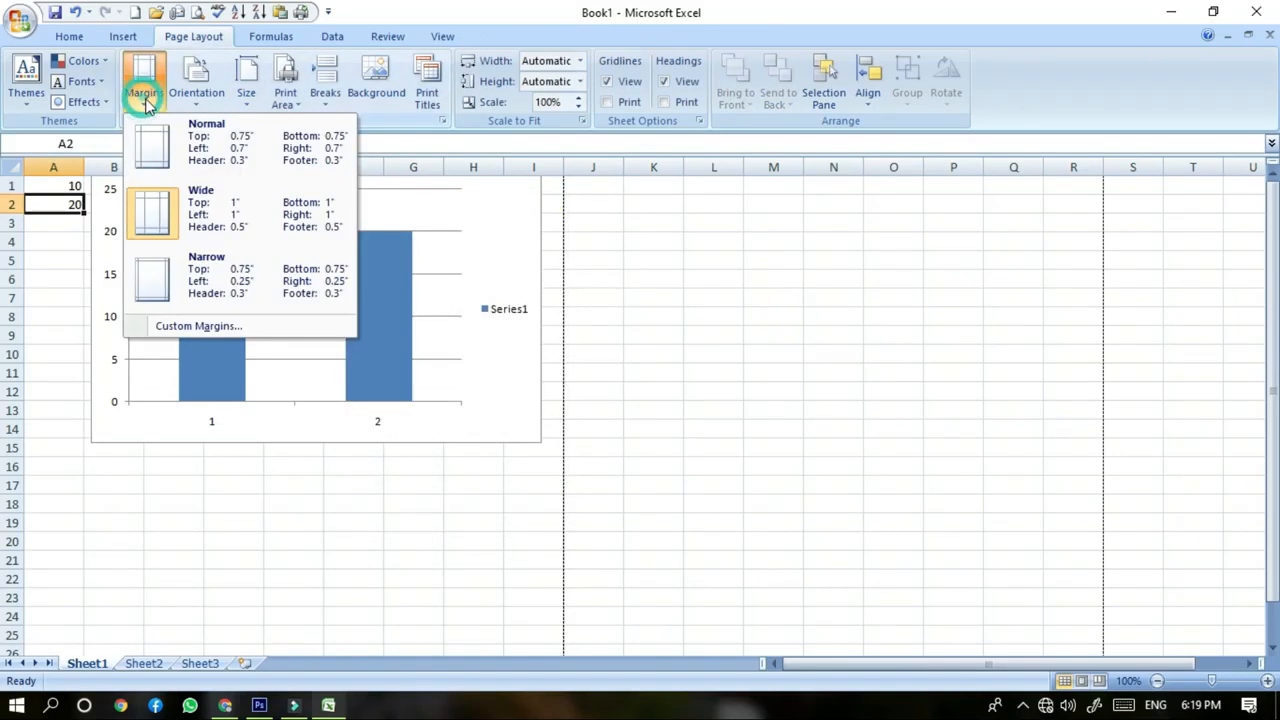
left_click(186, 277)
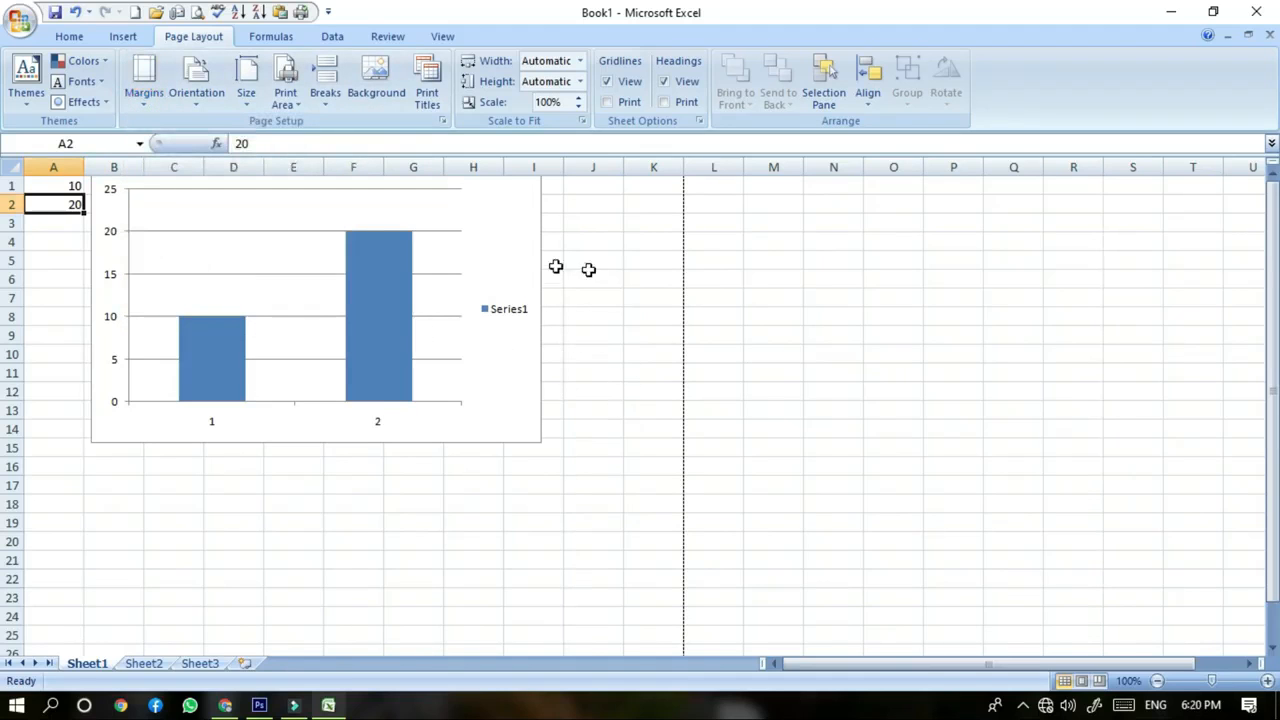
left_click(147, 100)
left_click(151, 143)
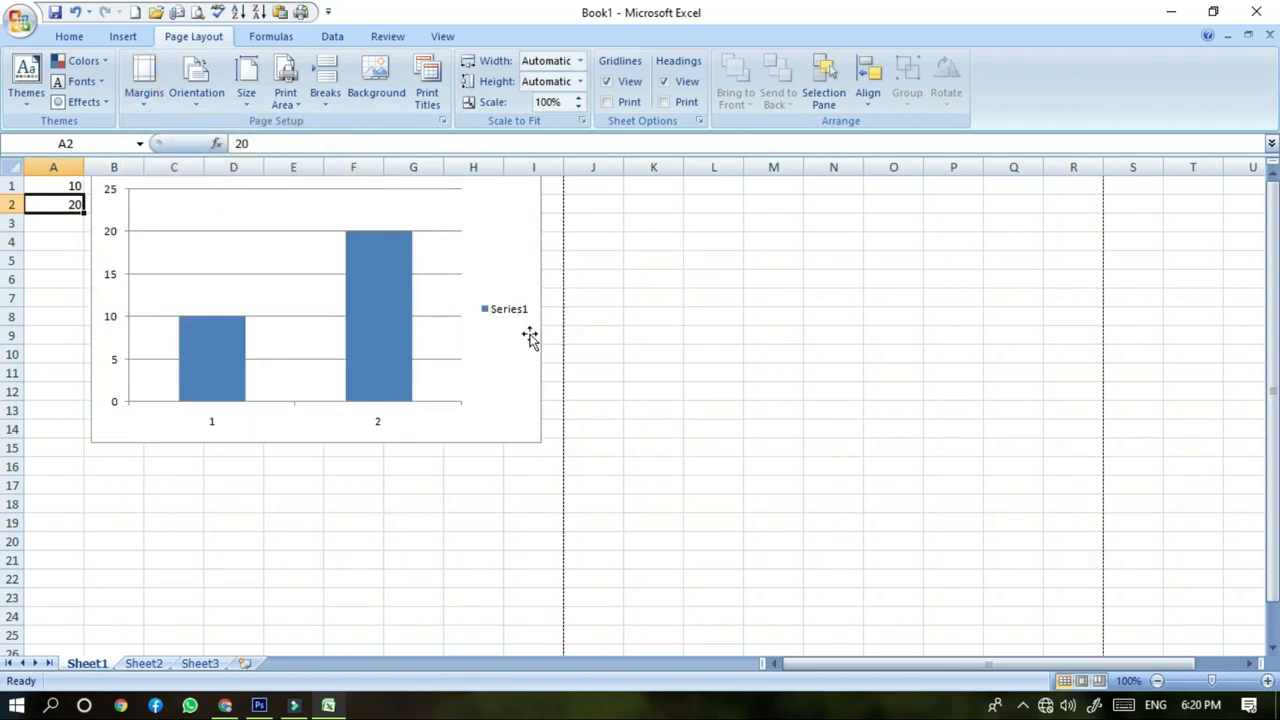
Set the page orientation to Landscape and check the page boundaries on the sheet
left_click(191, 99)
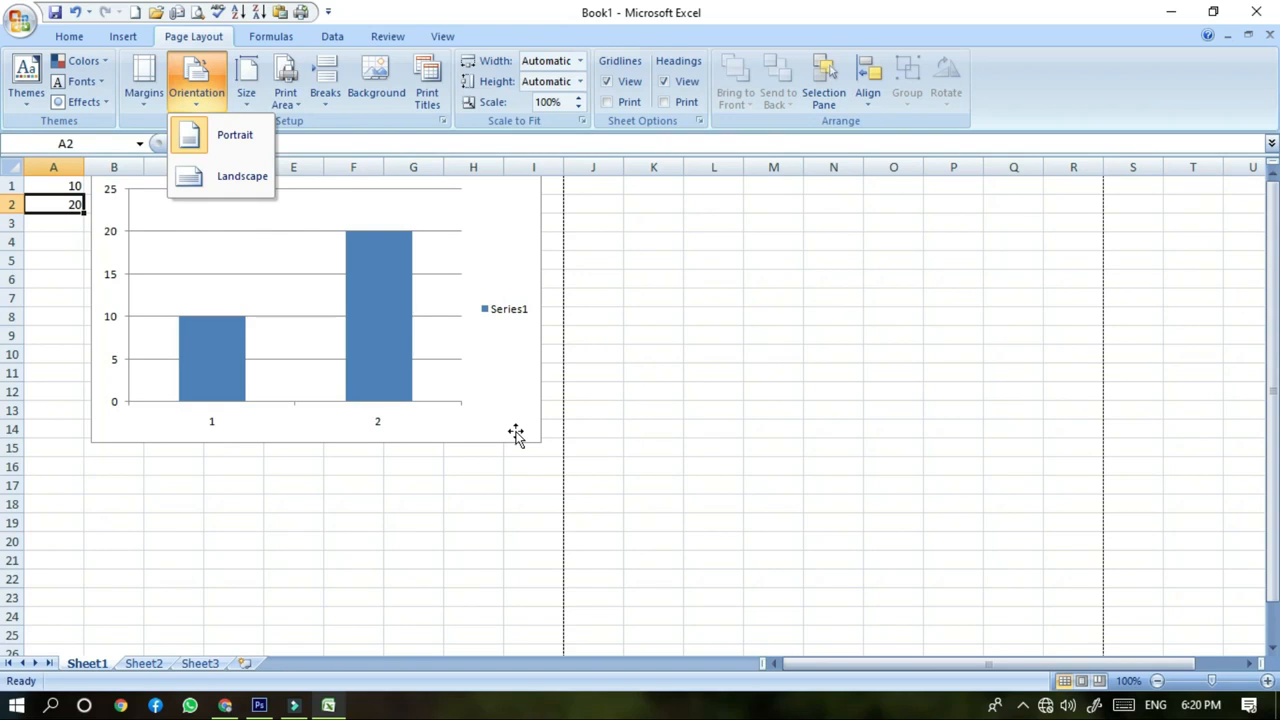
left_click(200, 176)
scroll(880, 422, "down", 6)
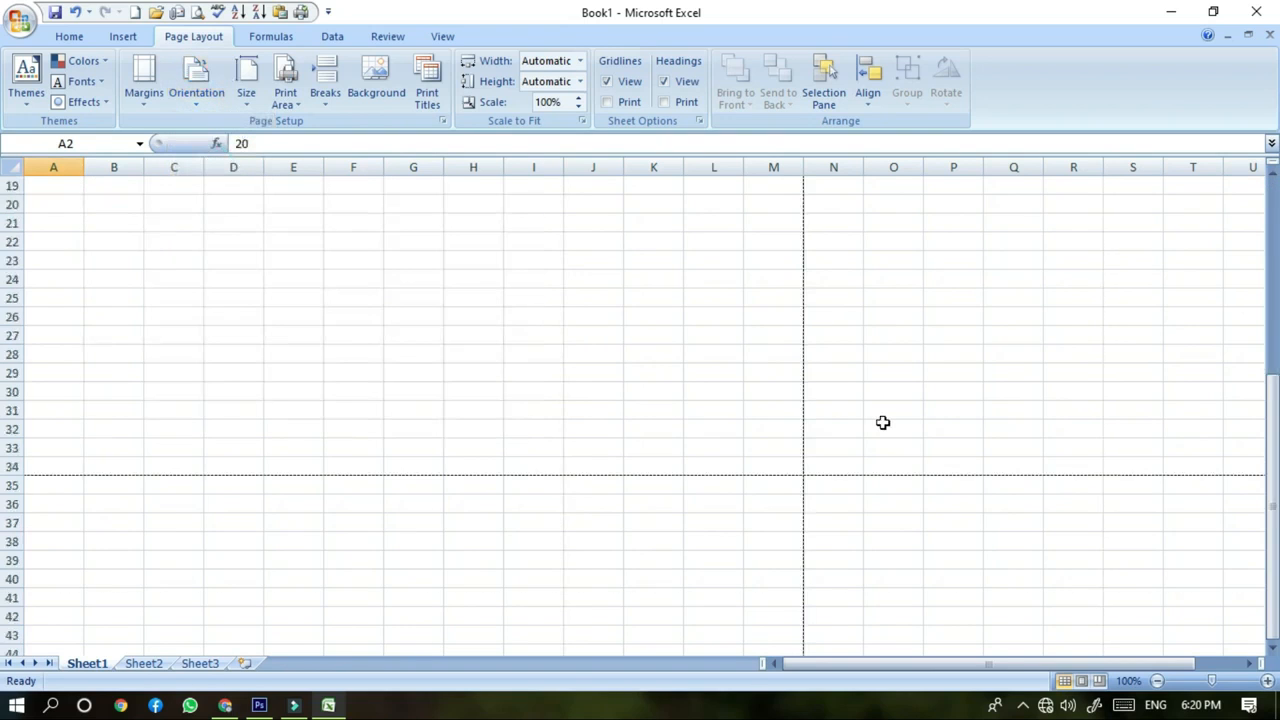
scroll(760, 497, "up", 6)
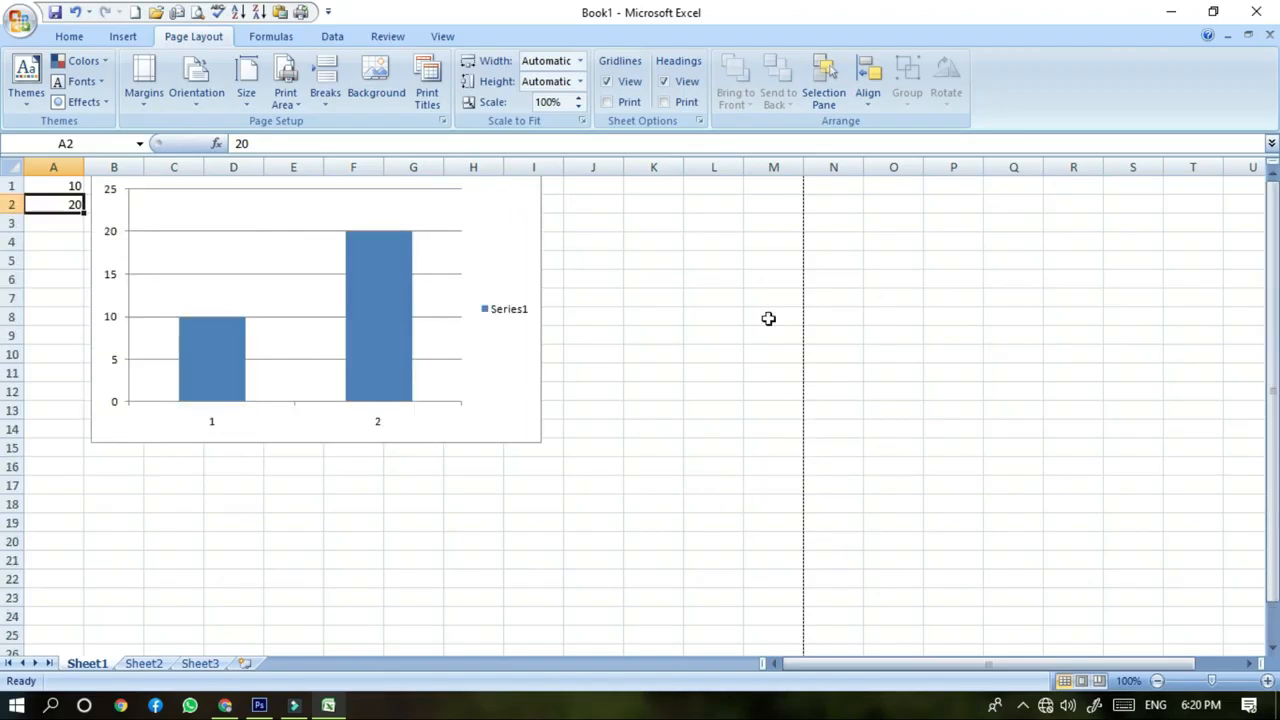
Return the worksheet's page orientation to Portrait
left_click(205, 95)
left_click(222, 138)
left_click(582, 616)
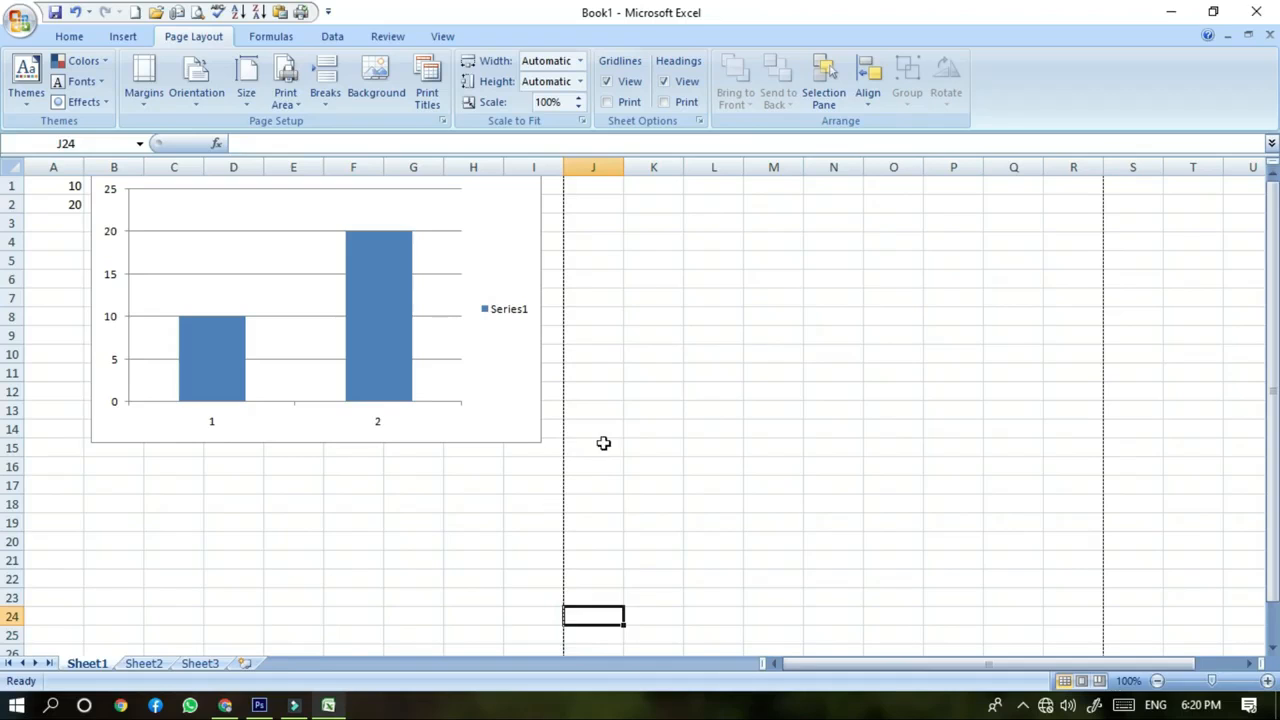
Set the worksheet's paper size to A4 and check the page boundaries
left_click(50, 206)
left_click(52, 226)
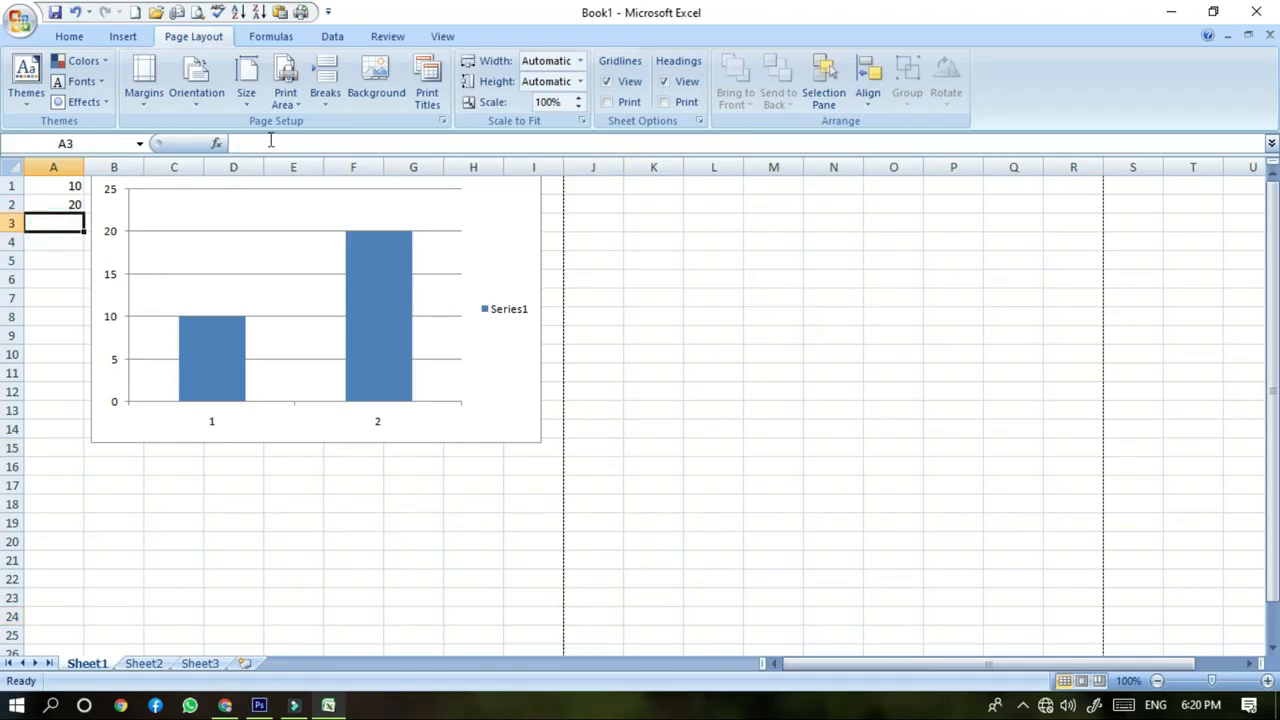
left_click(252, 108)
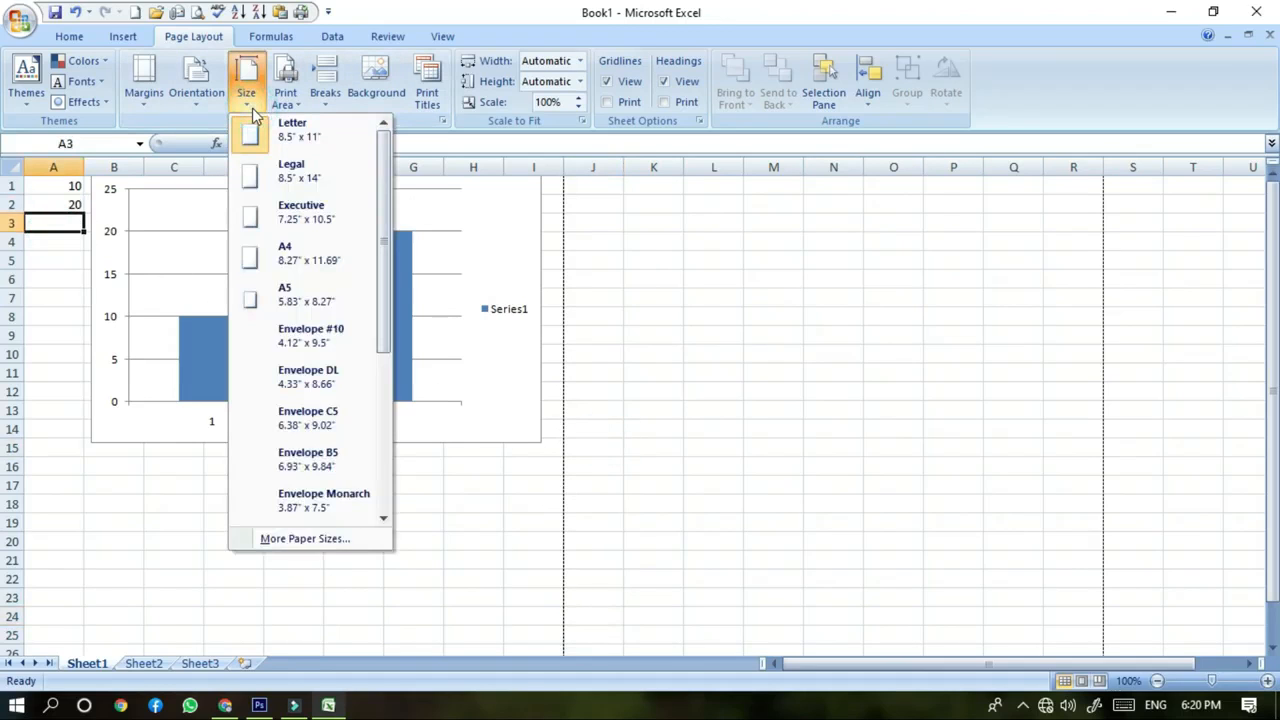
left_click(290, 254)
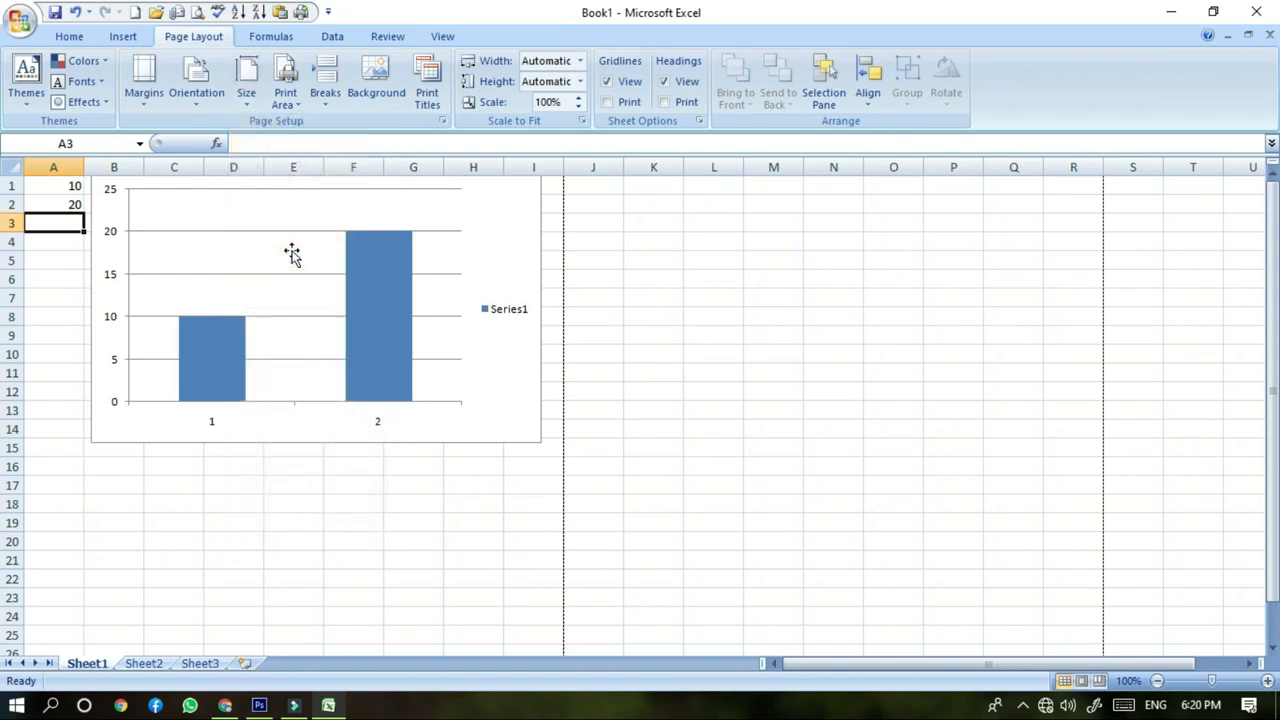
scroll(767, 484, "down", 10)
scroll(452, 590, "up", 10)
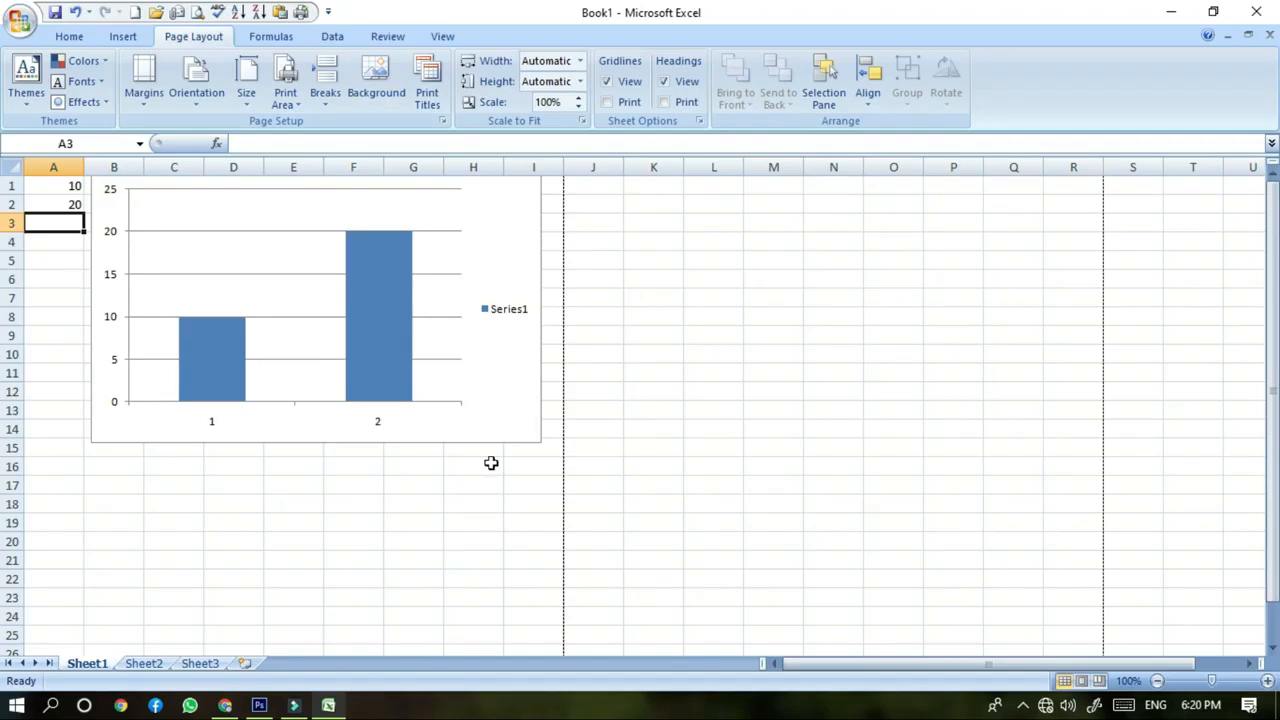
Set the range A1:I15 around the data and column chart as the print area
left_click(295, 105)
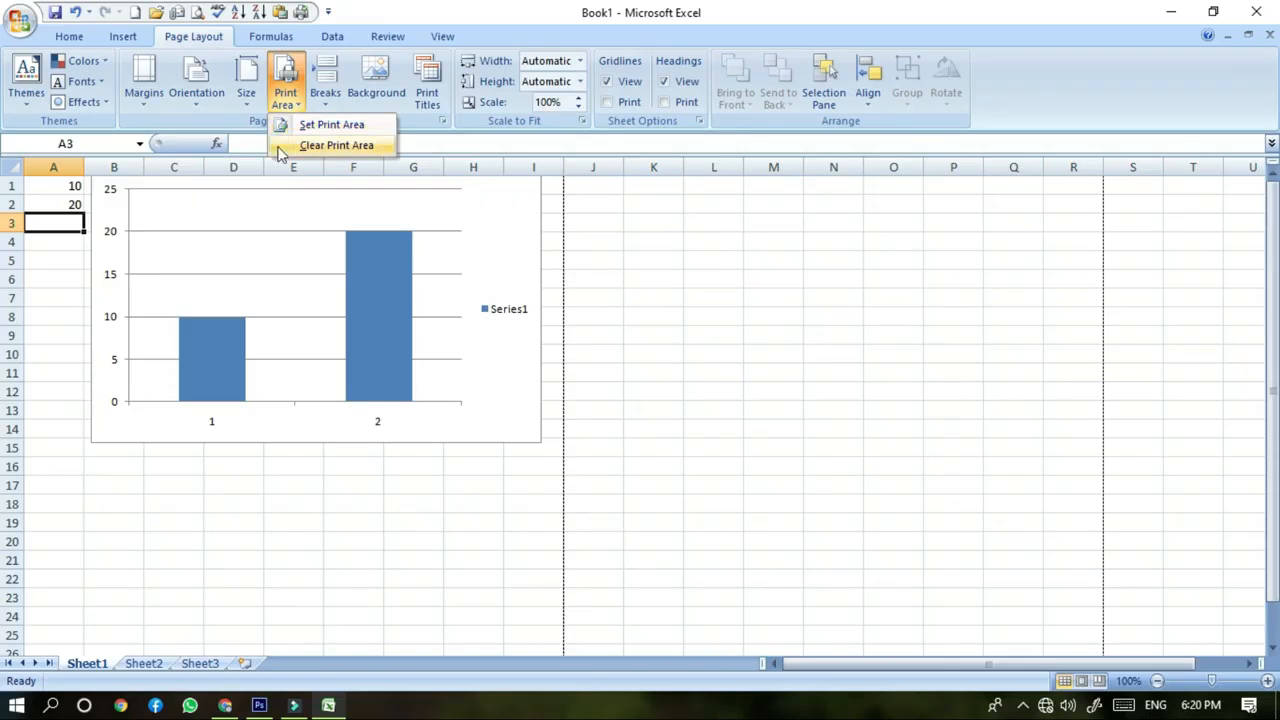
left_click(50, 190)
left_click_drag(49, 182, 529, 242)
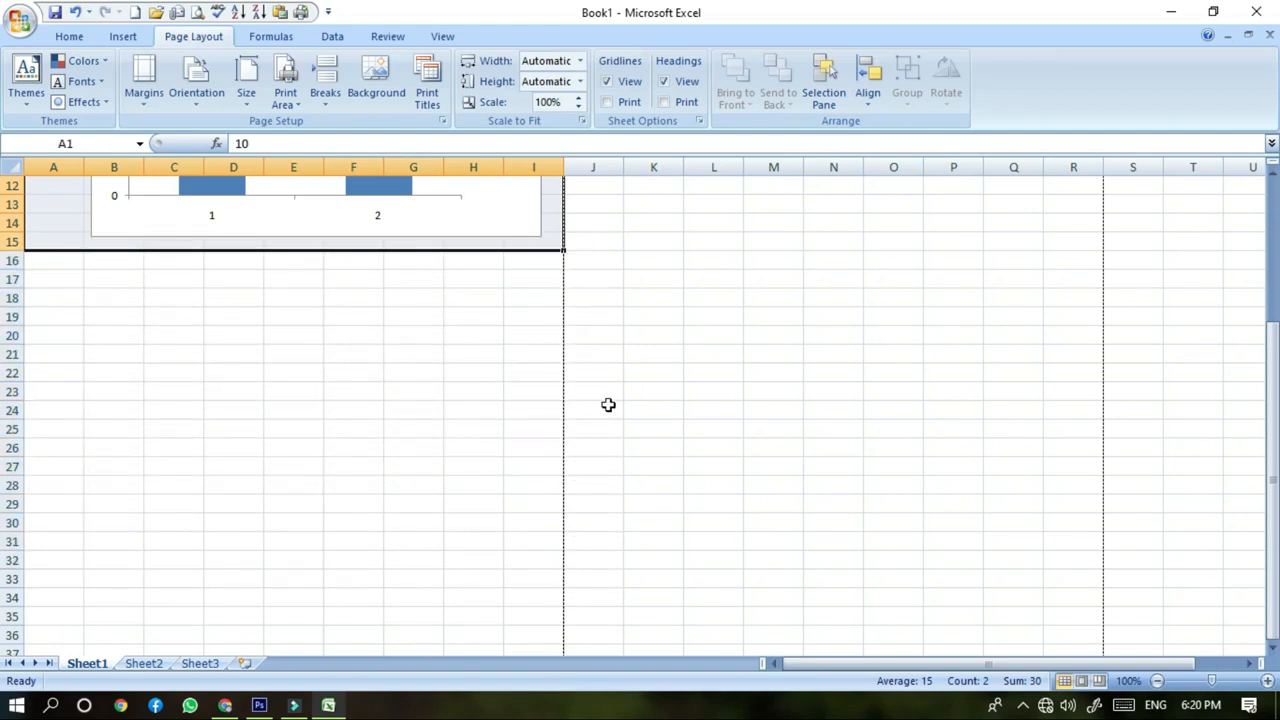
scroll(605, 400, "up", 4)
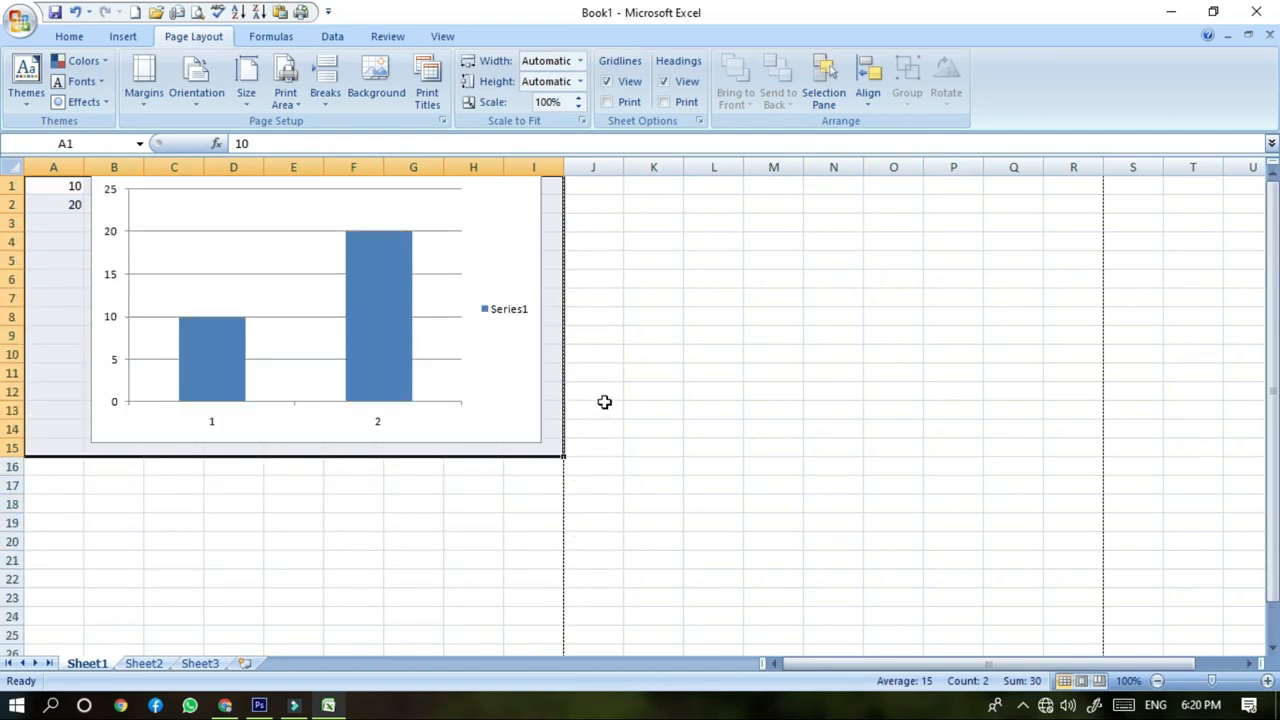
left_click(290, 100)
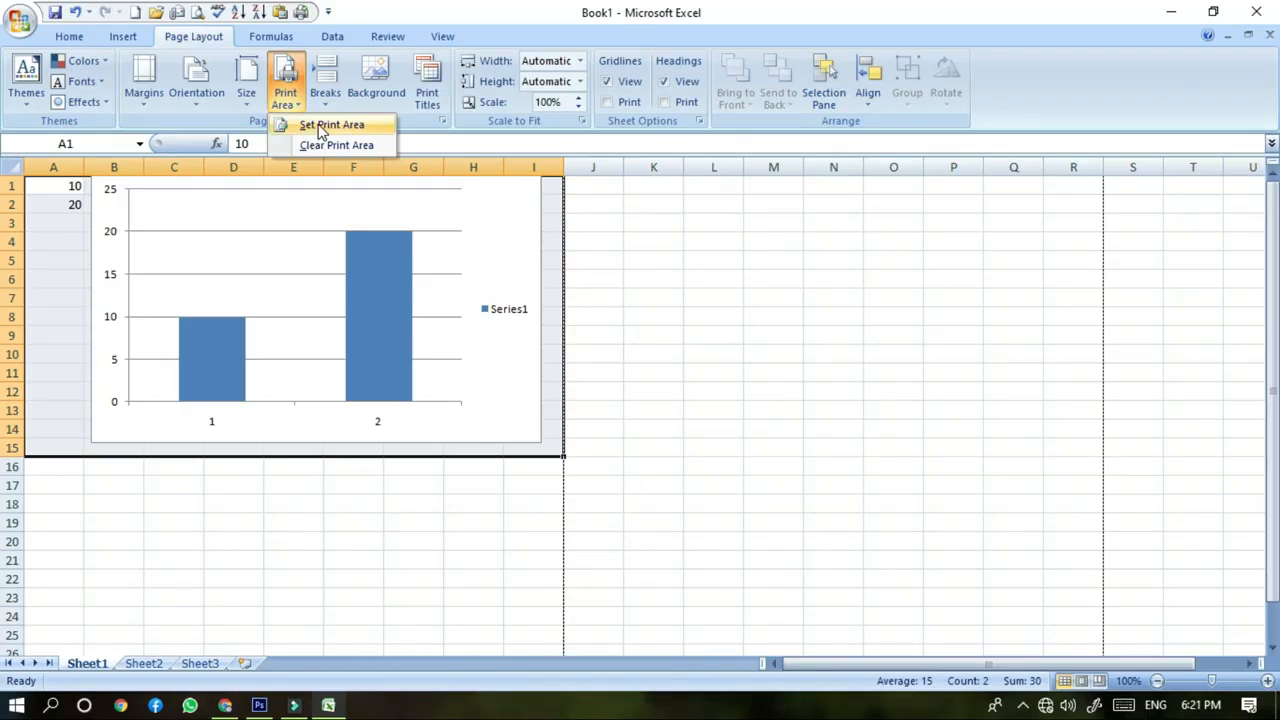
left_click(322, 130)
left_click(689, 357)
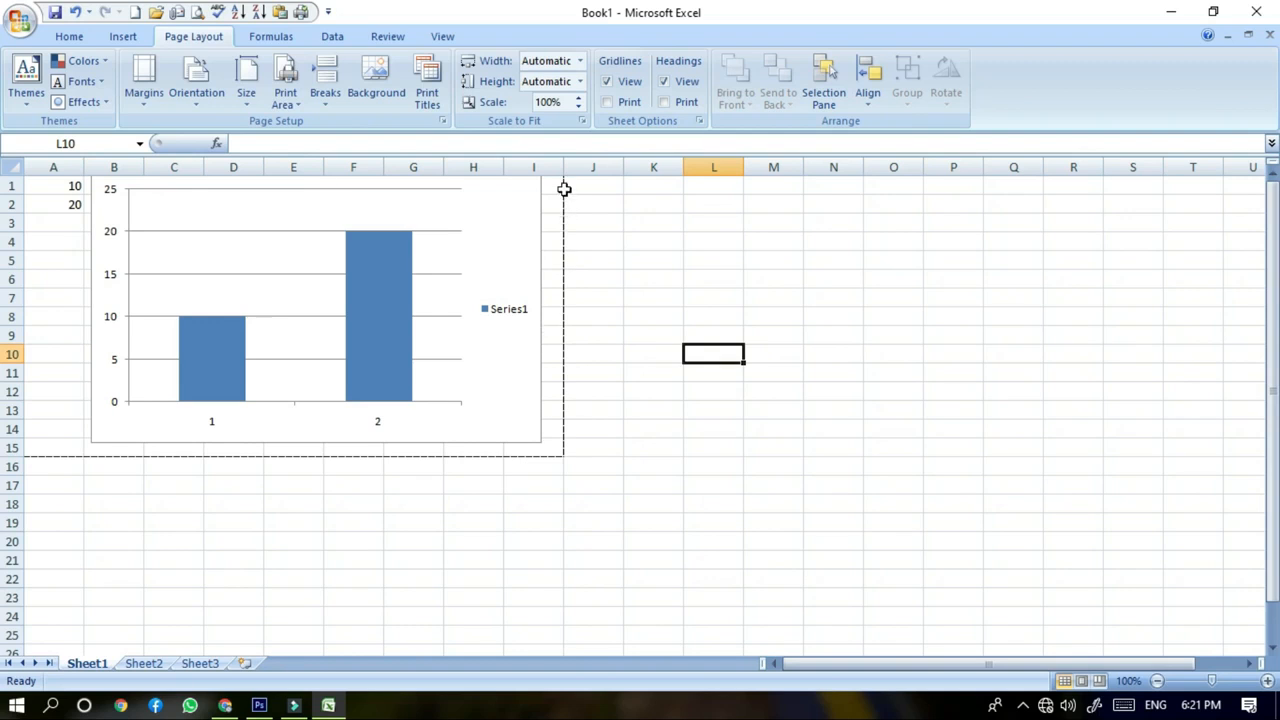
Clear the print area and check the page boundaries on the sheet
left_click(286, 98)
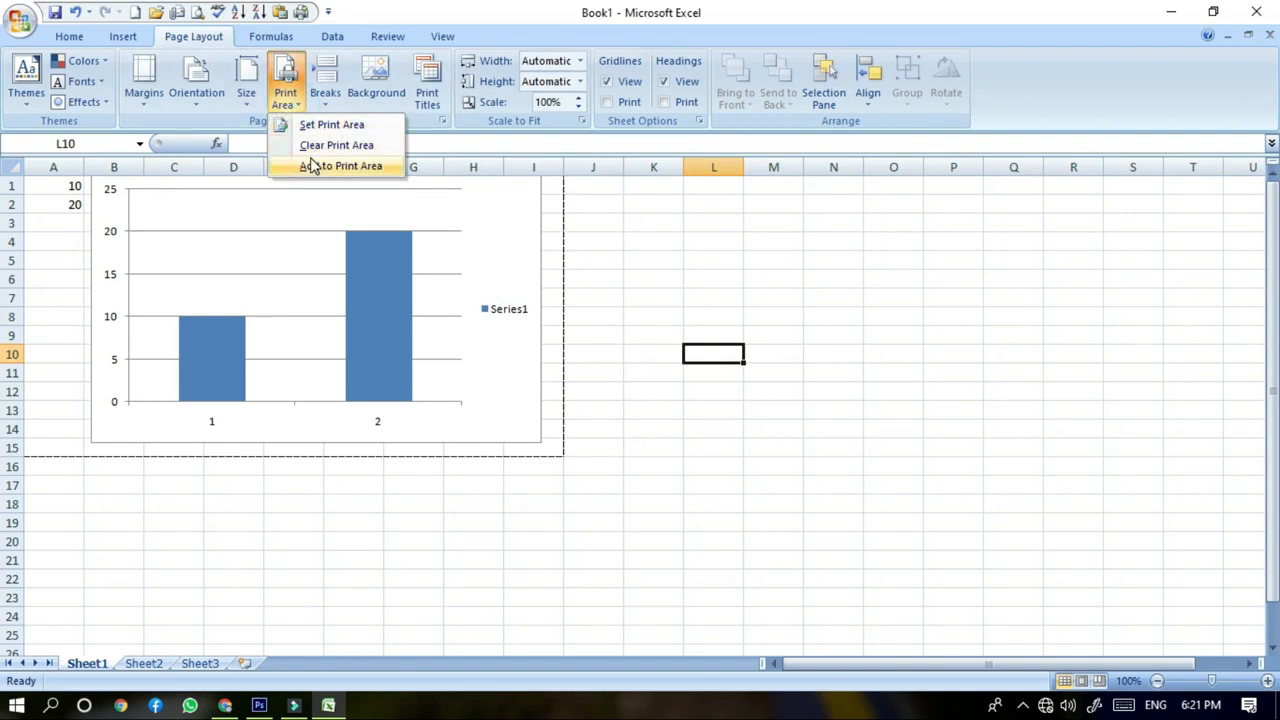
left_click(320, 145)
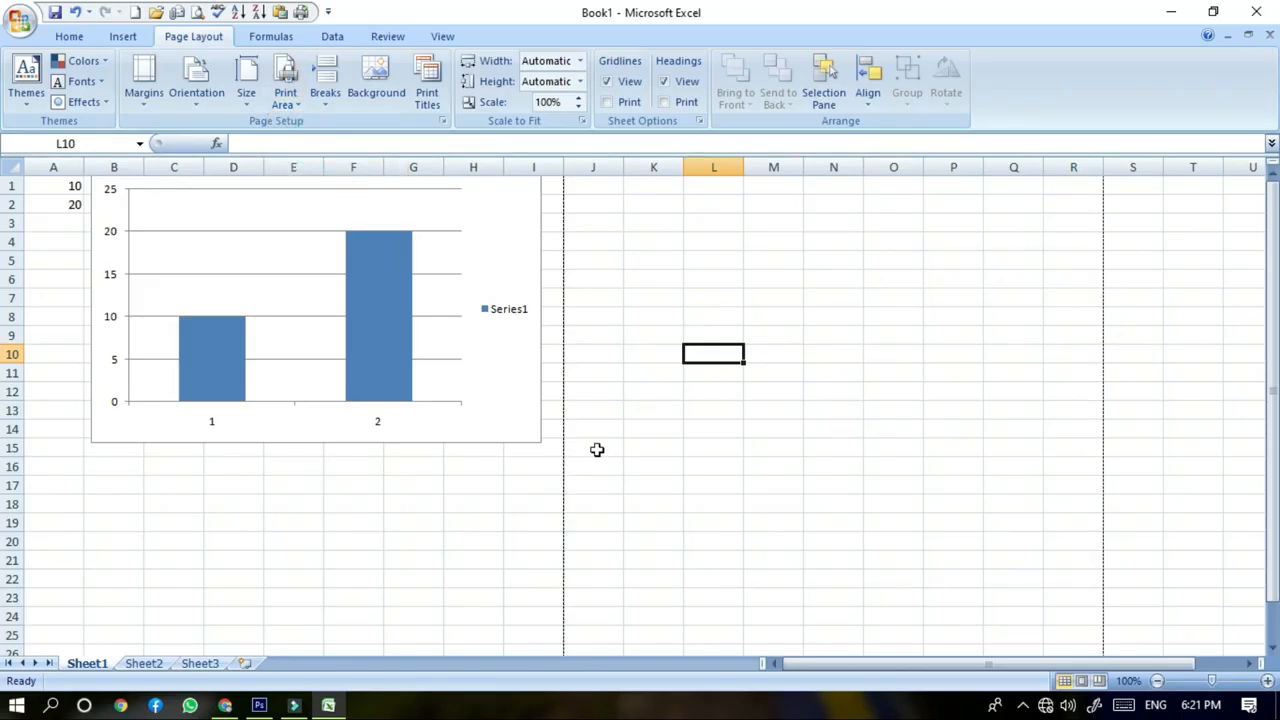
scroll(597, 450, "down", 14)
scroll(498, 536, "up", 14)
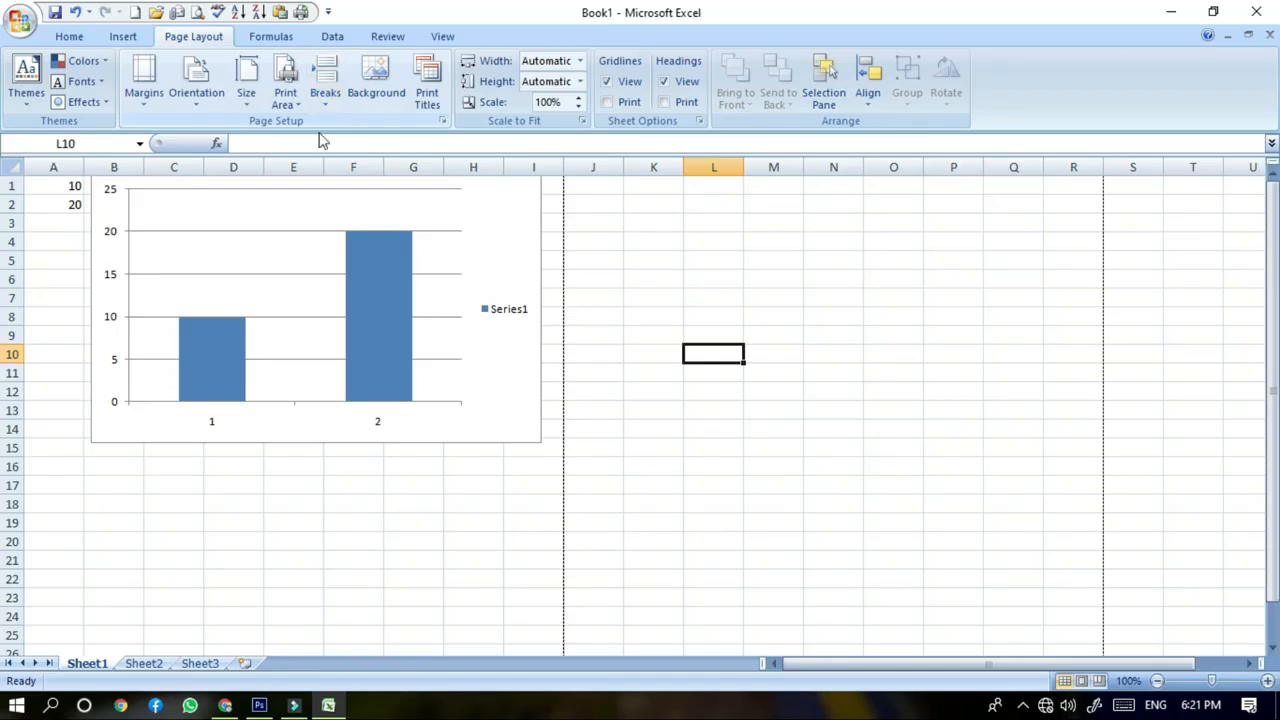
Reset all page breaks on the worksheet with the range A1:I15 selected
left_click_drag(44, 191, 530, 441)
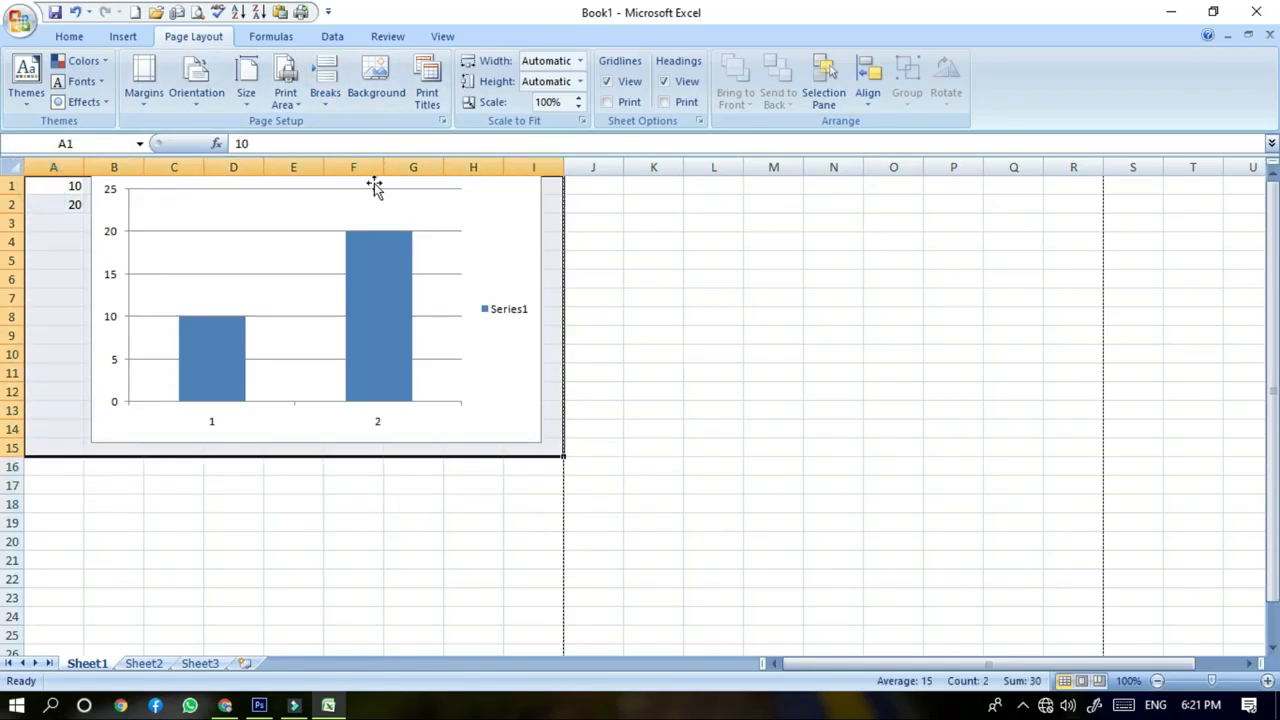
left_click(331, 98)
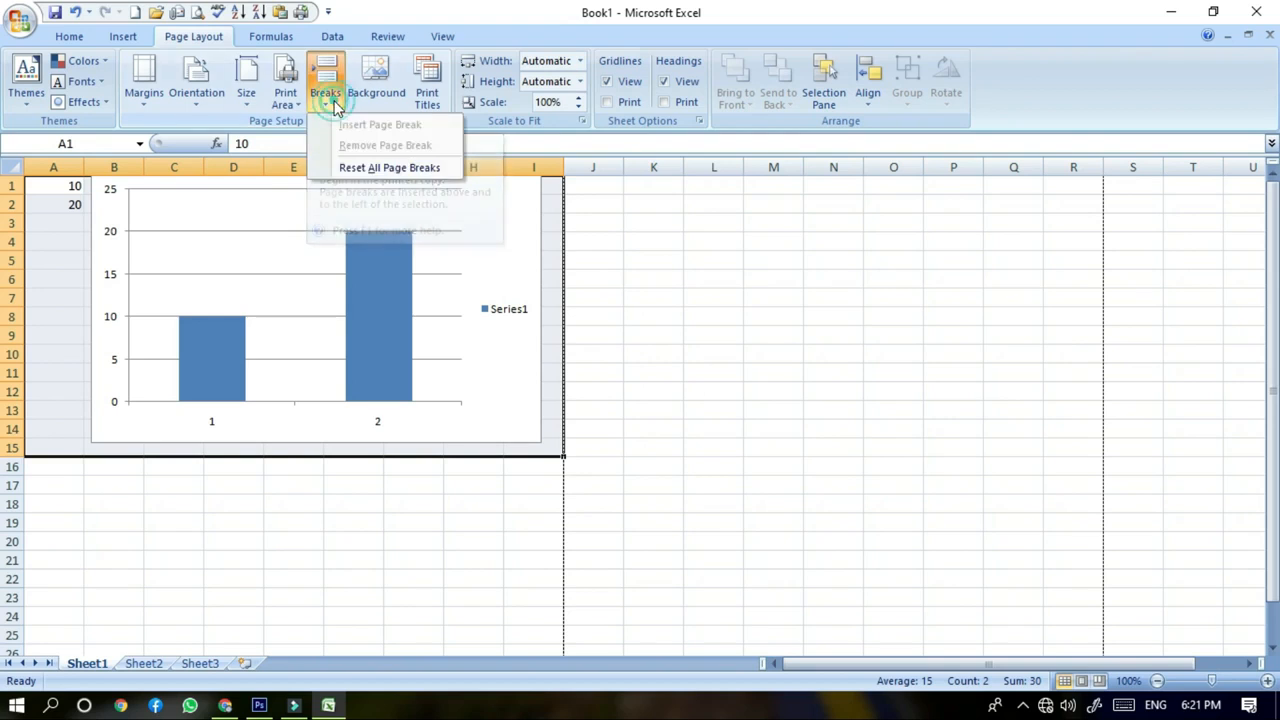
left_click(362, 172)
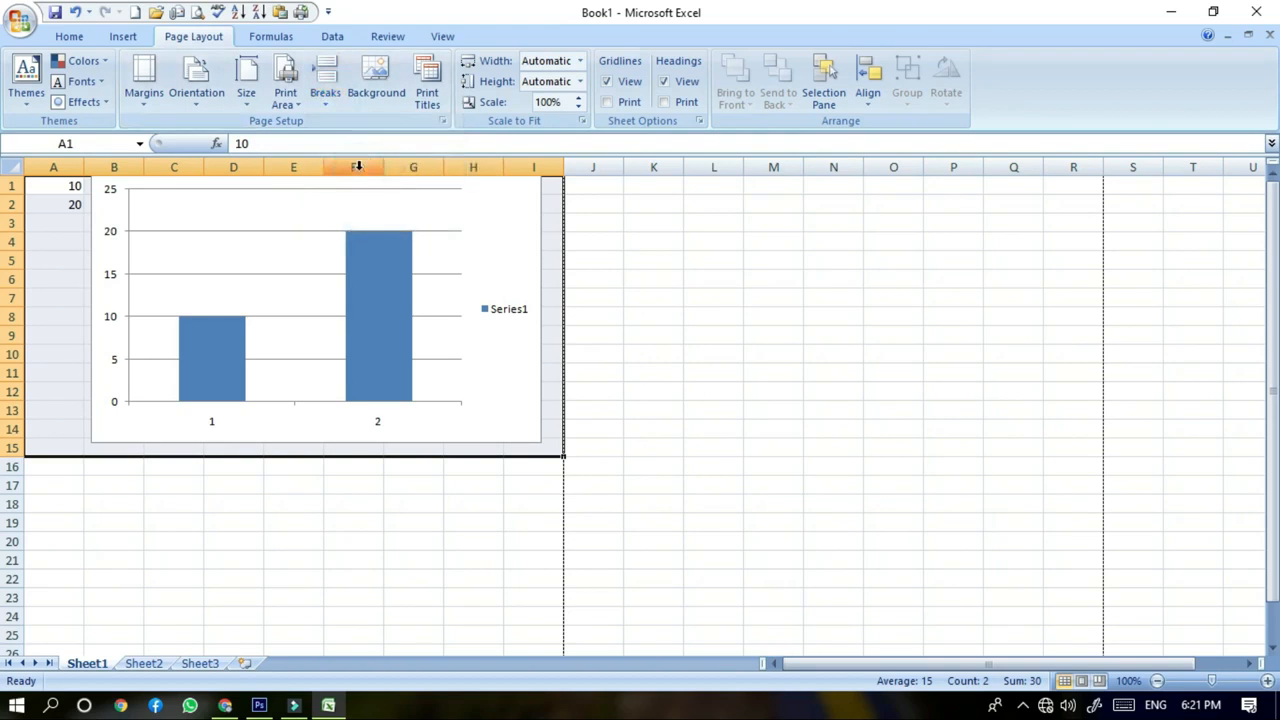
left_click(325, 95)
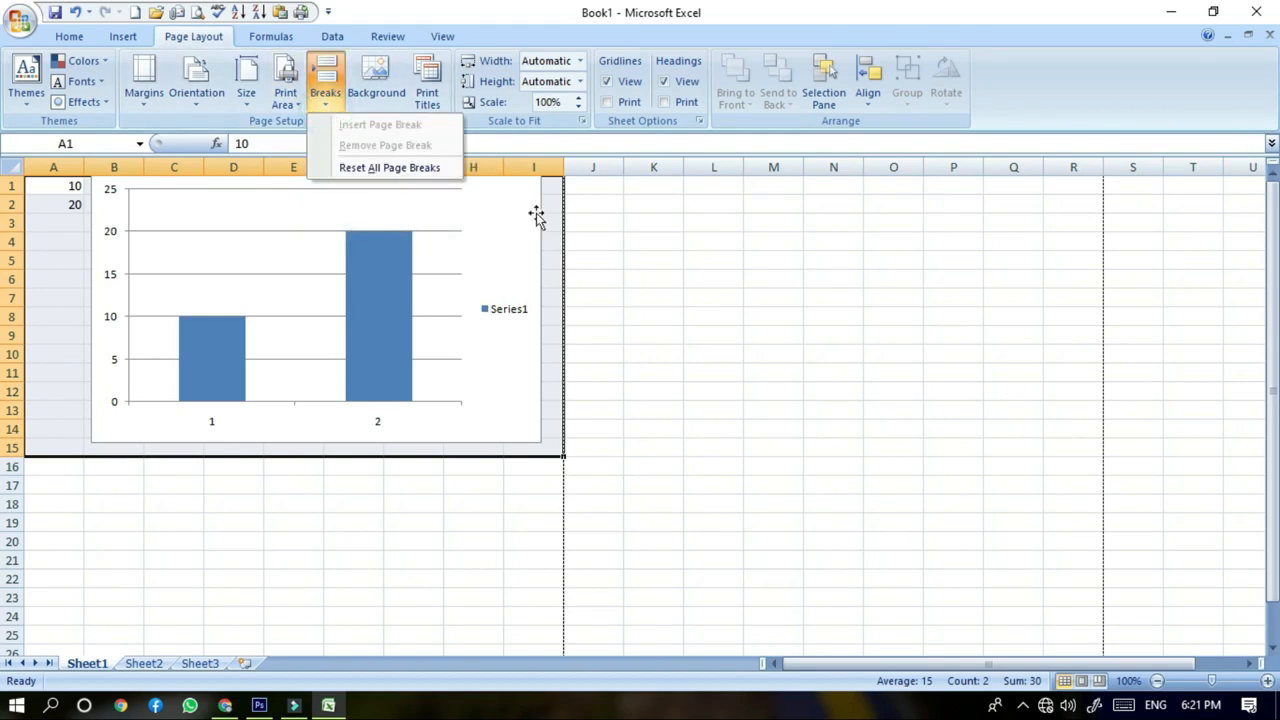
left_click(362, 310)
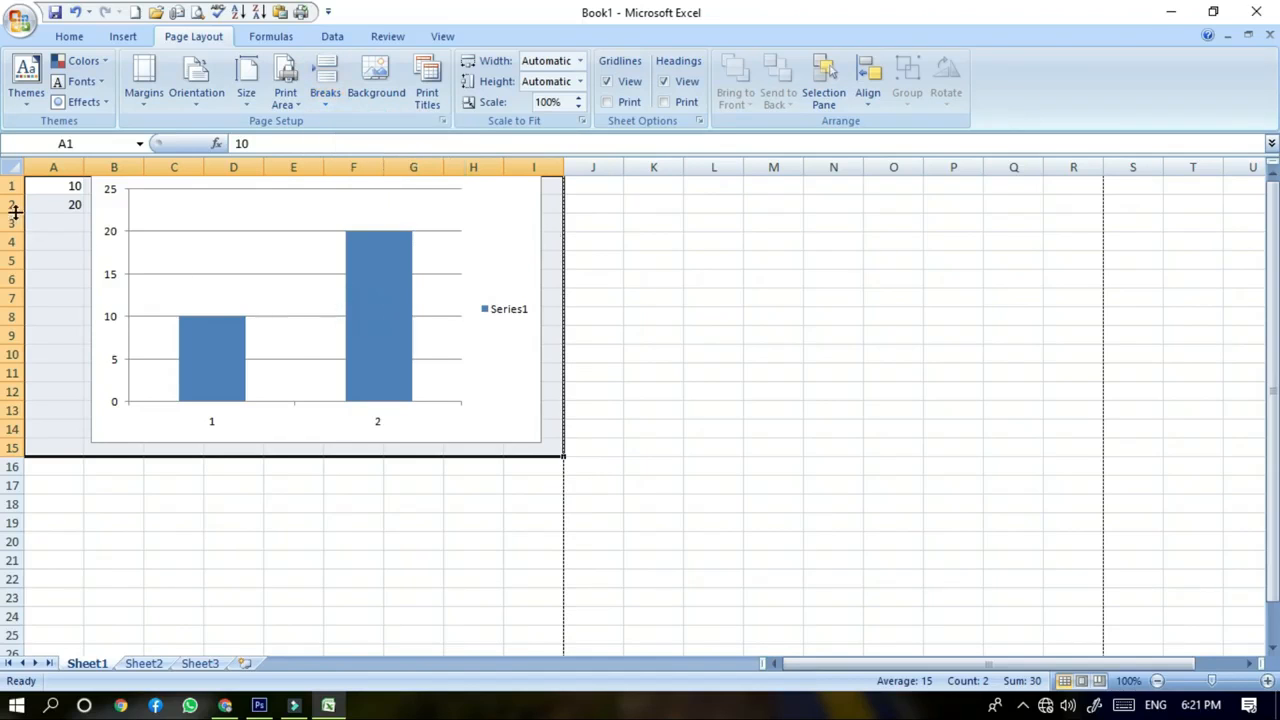
left_click_drag(49, 188, 835, 465)
left_click(330, 97)
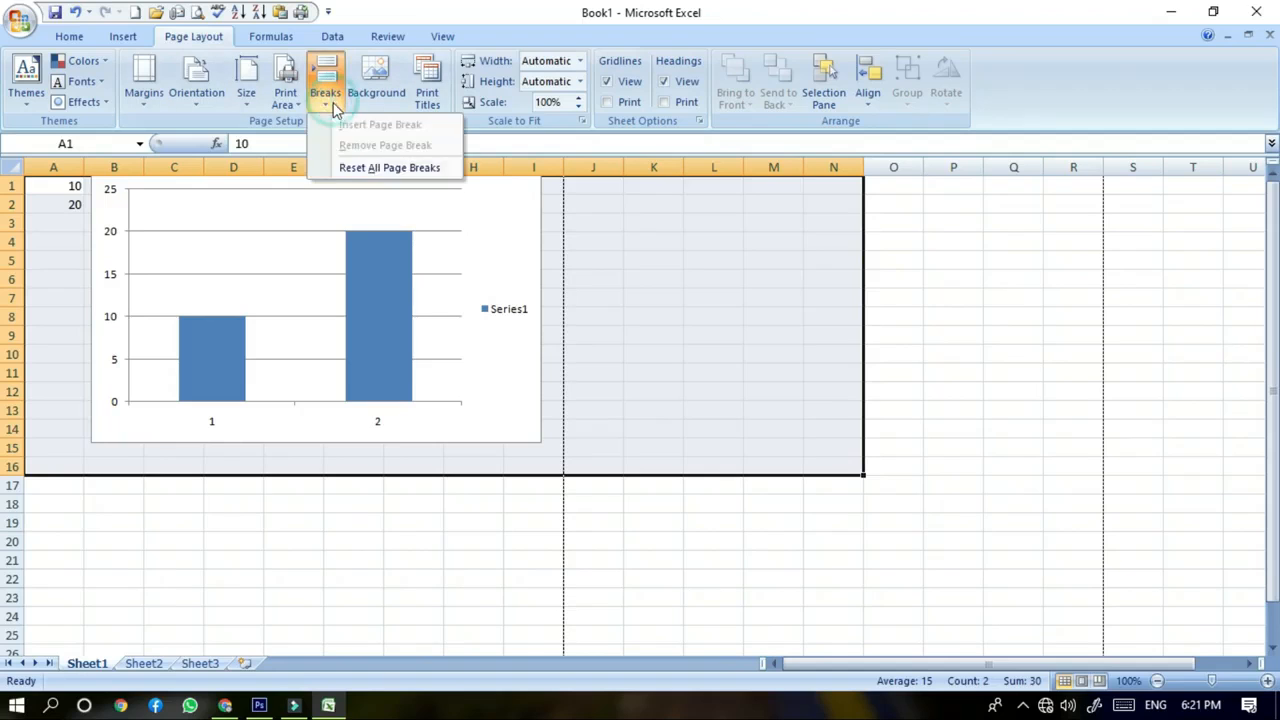
left_click(624, 298)
left_click(538, 282)
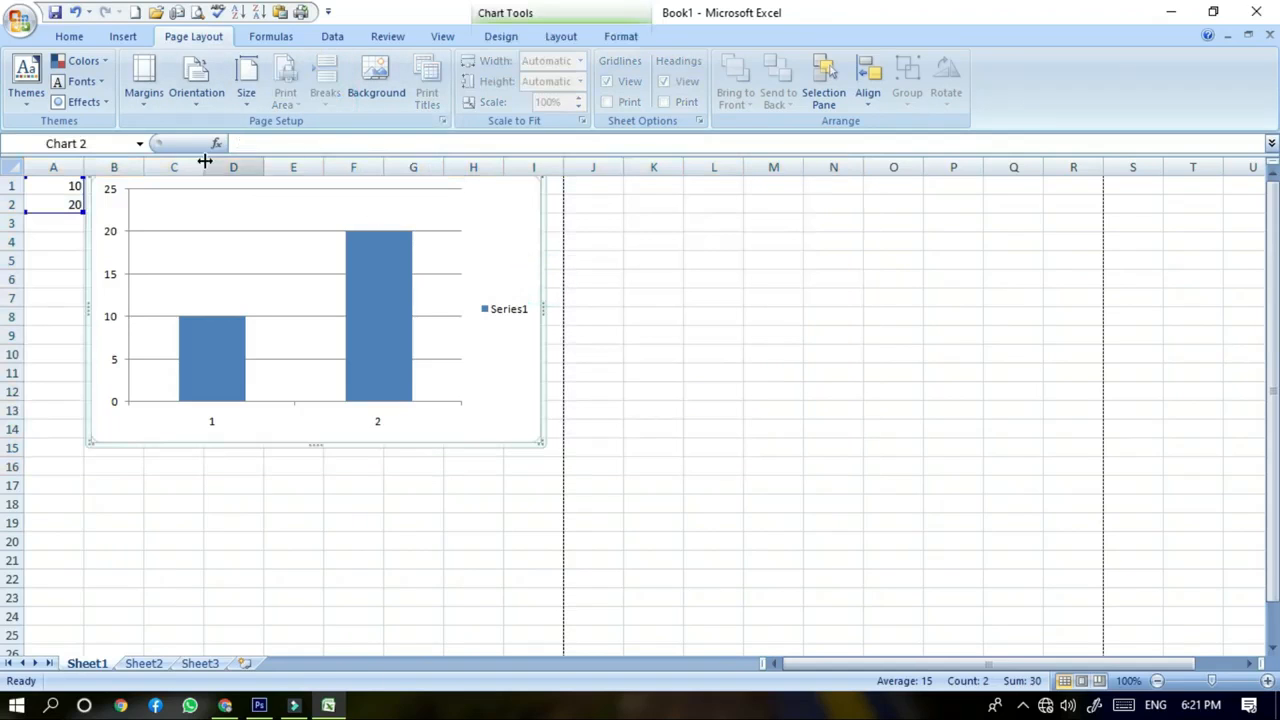
Insert horizontal page breaks above row 9 and above row 16
left_click(60, 340)
left_click(328, 95)
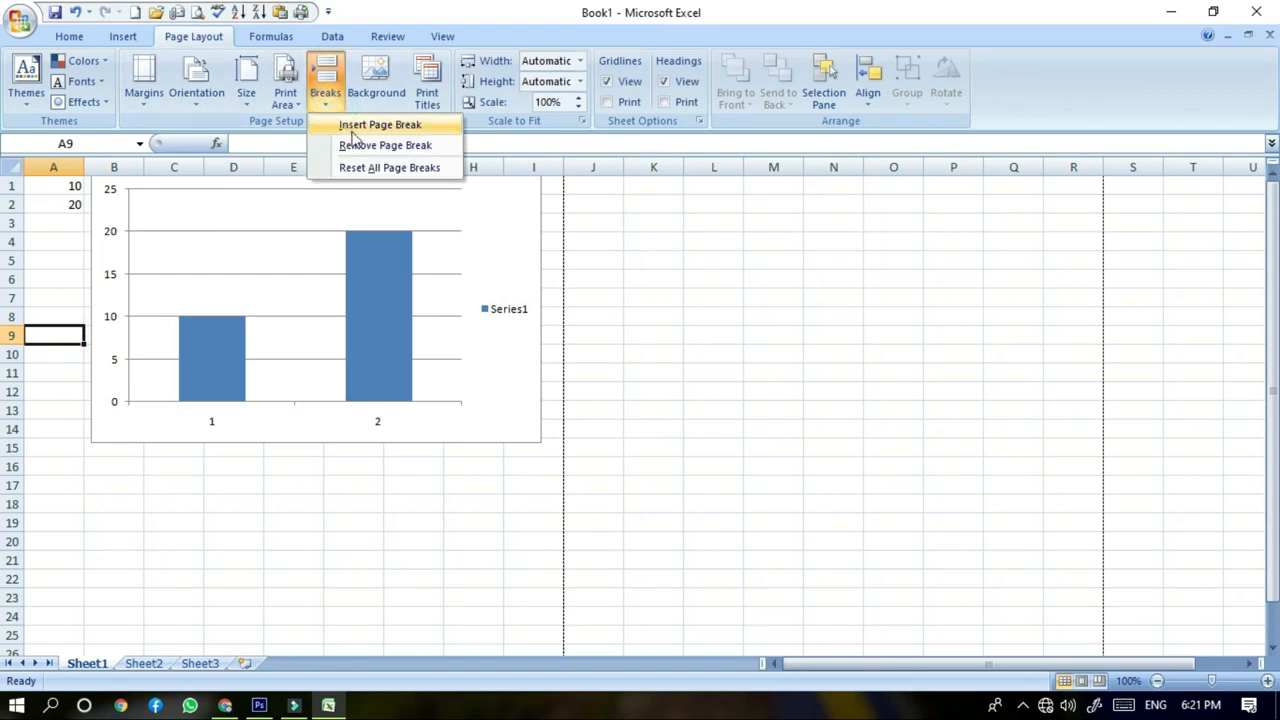
left_click(352, 125)
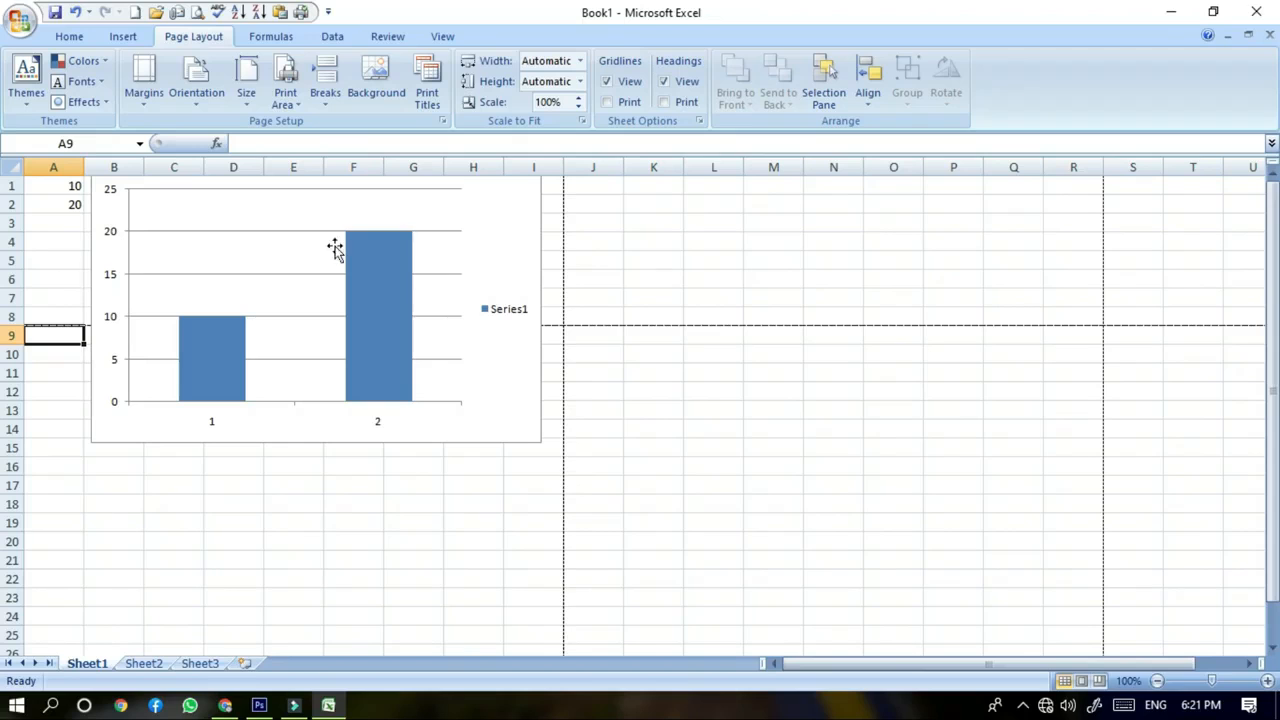
left_click(57, 450)
left_click(54, 470)
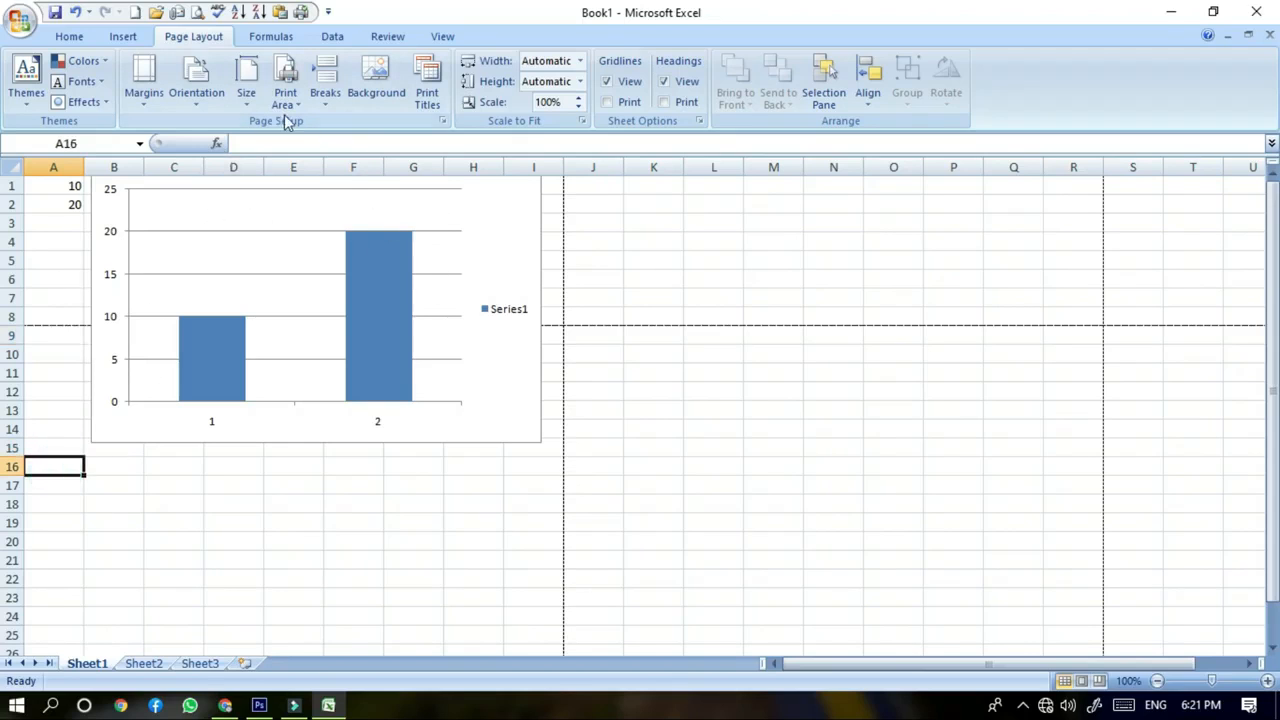
left_click(327, 95)
left_click(340, 123)
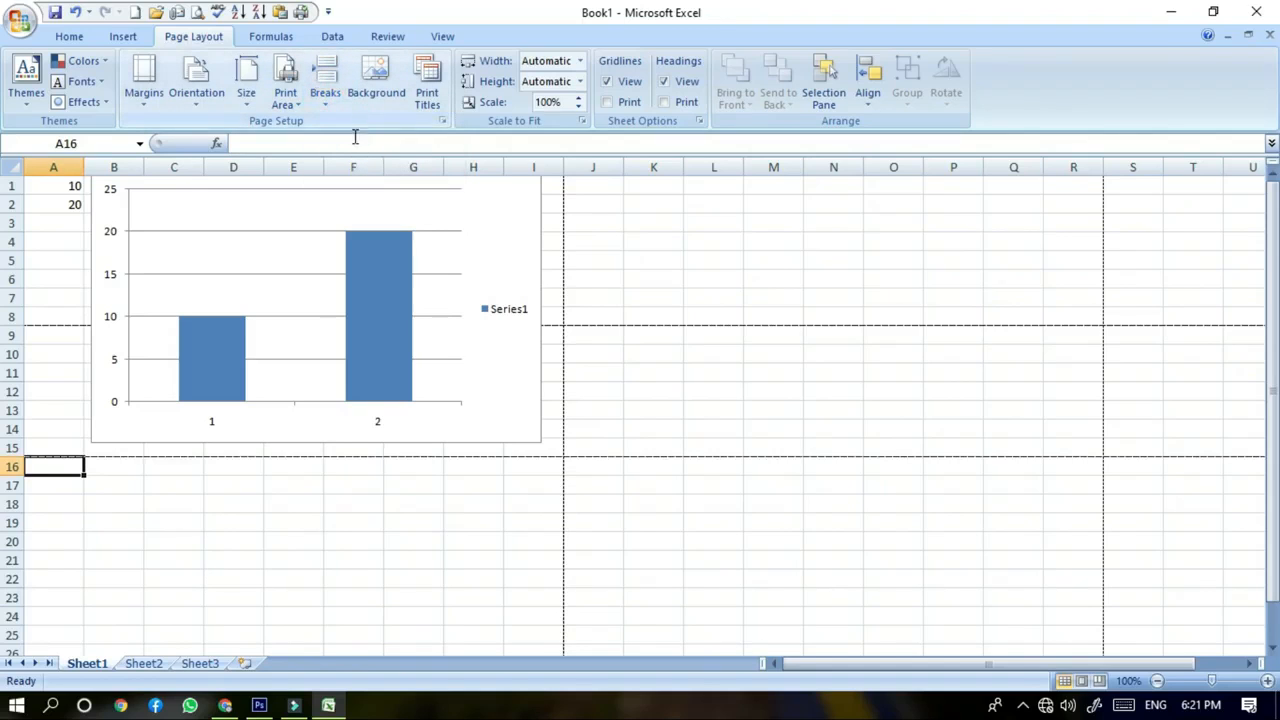
Remove the manual page breaks above row 9 and above row 16
left_click(57, 335)
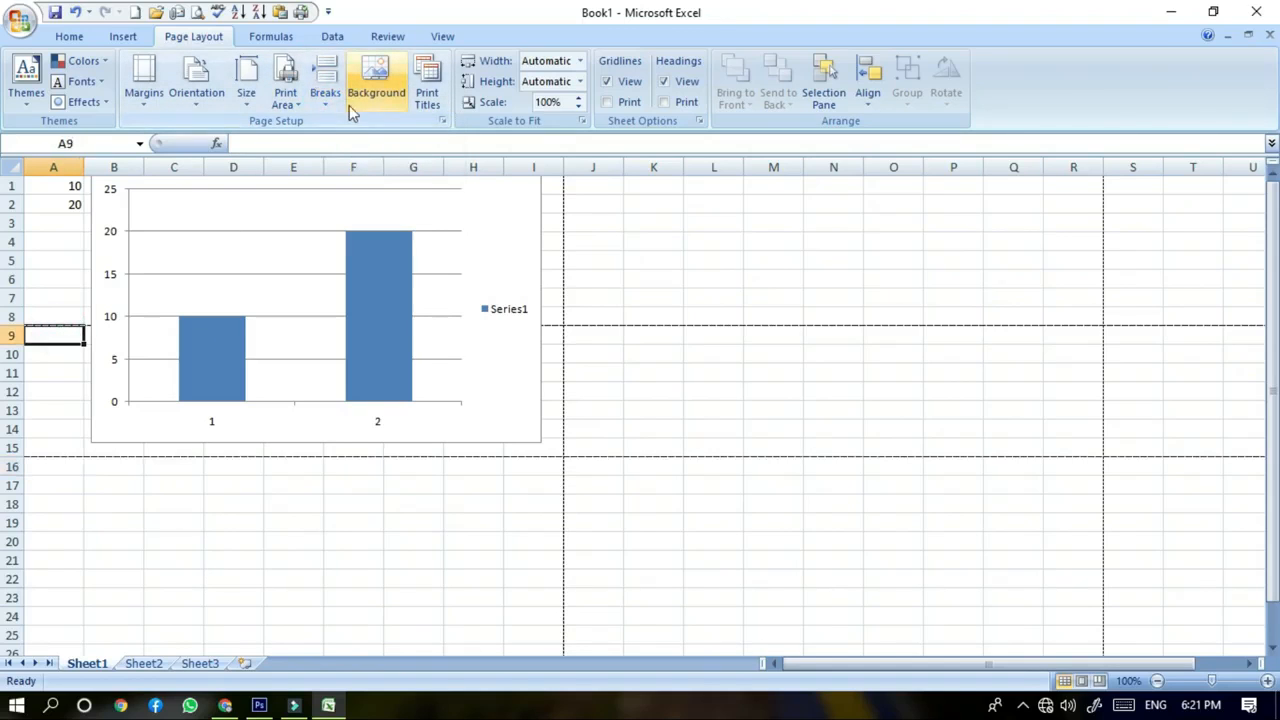
left_click(326, 92)
left_click(343, 145)
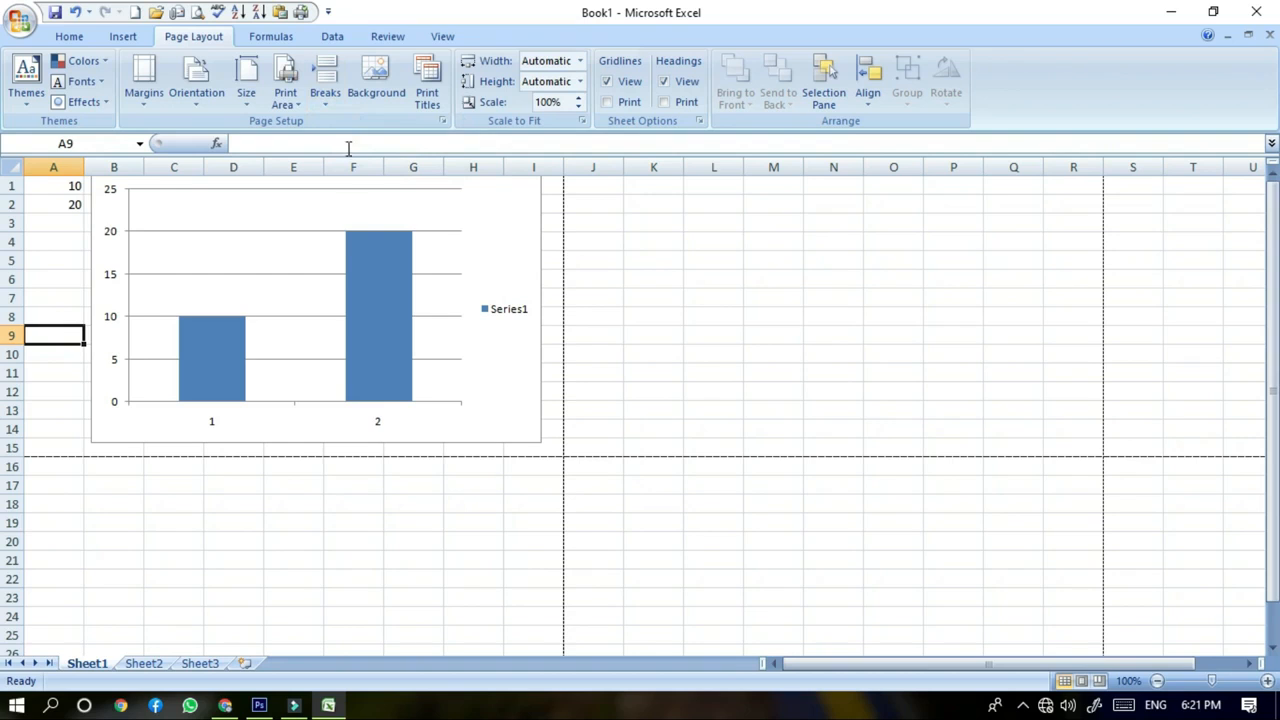
left_click(296, 465)
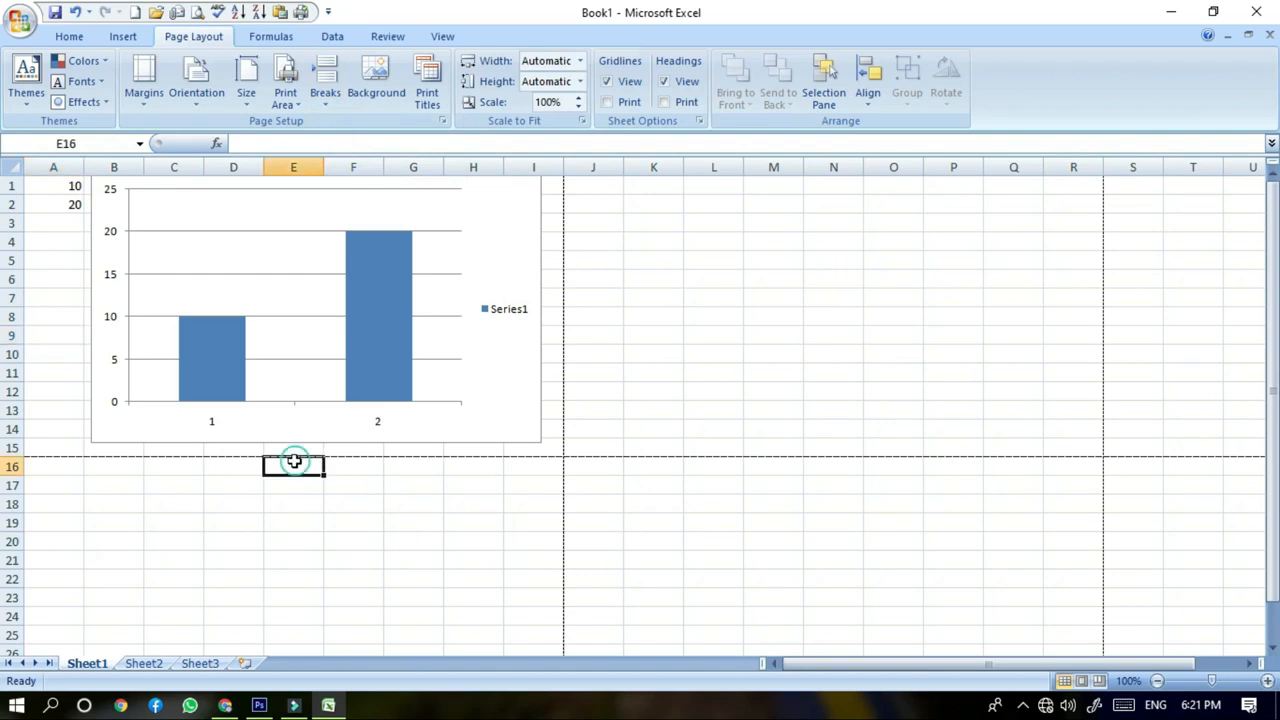
left_click(327, 95)
left_click(361, 146)
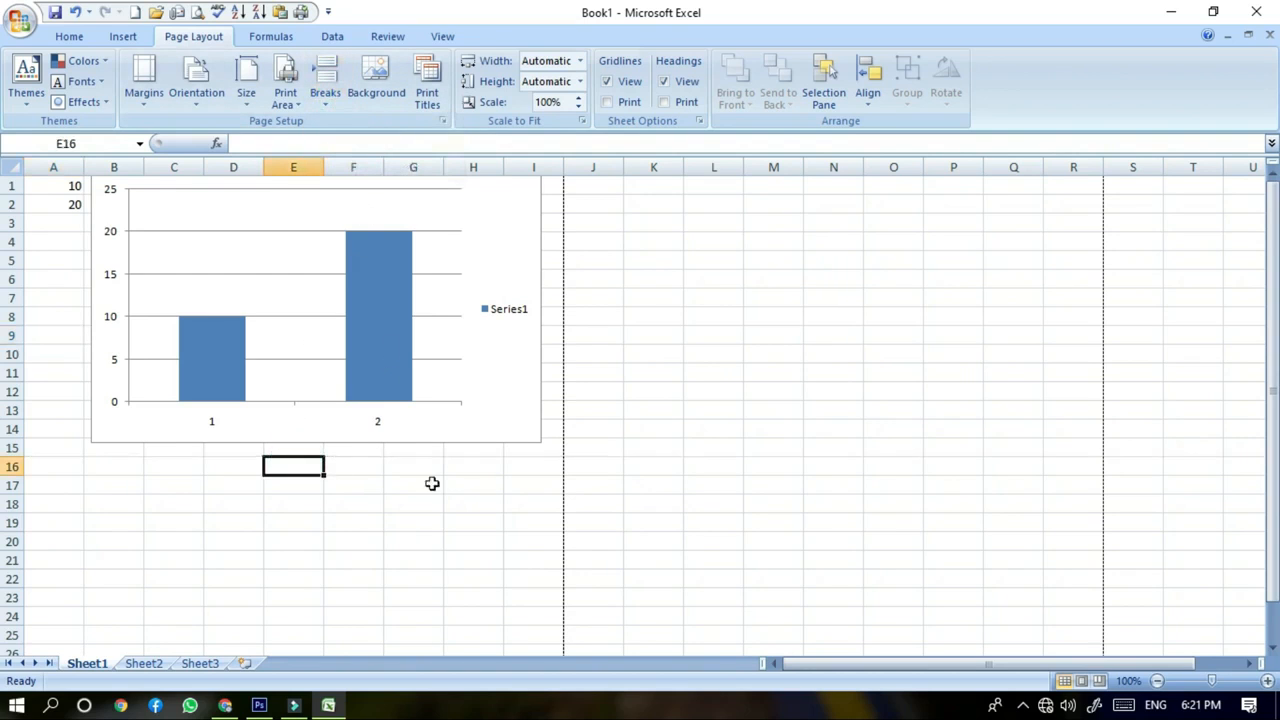
Insert the picture wp5231668-4k-resolution-desktop-4k-ultra-hd-wallpapers from a Pictures subfolder as the sheet background
left_click(358, 96)
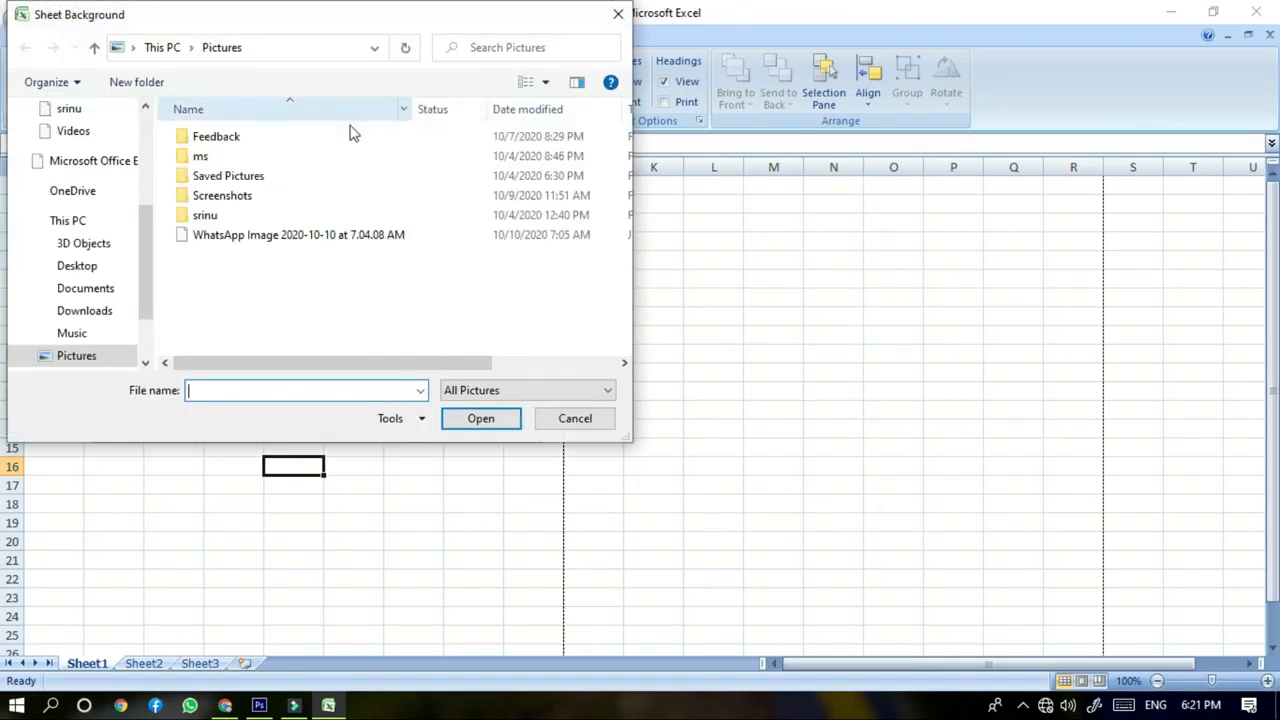
double_click(206, 215)
scroll(465, 254, "down", 5)
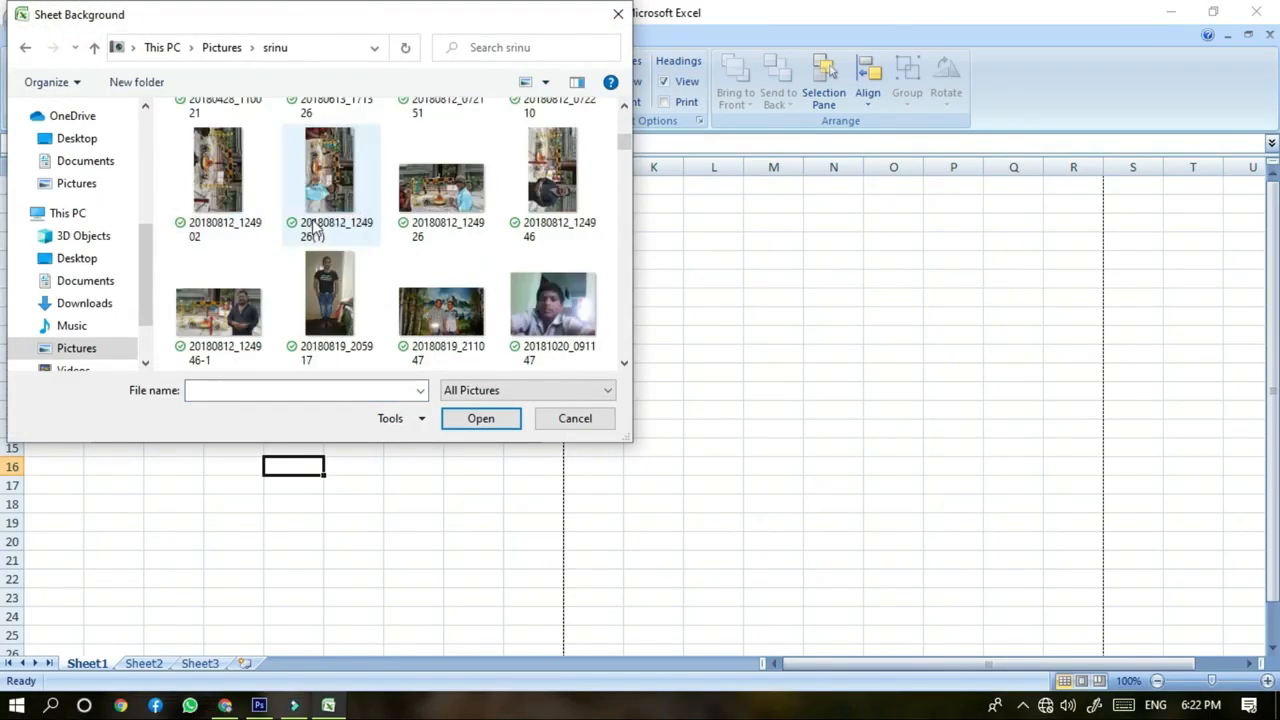
scroll(468, 254, "down", 15)
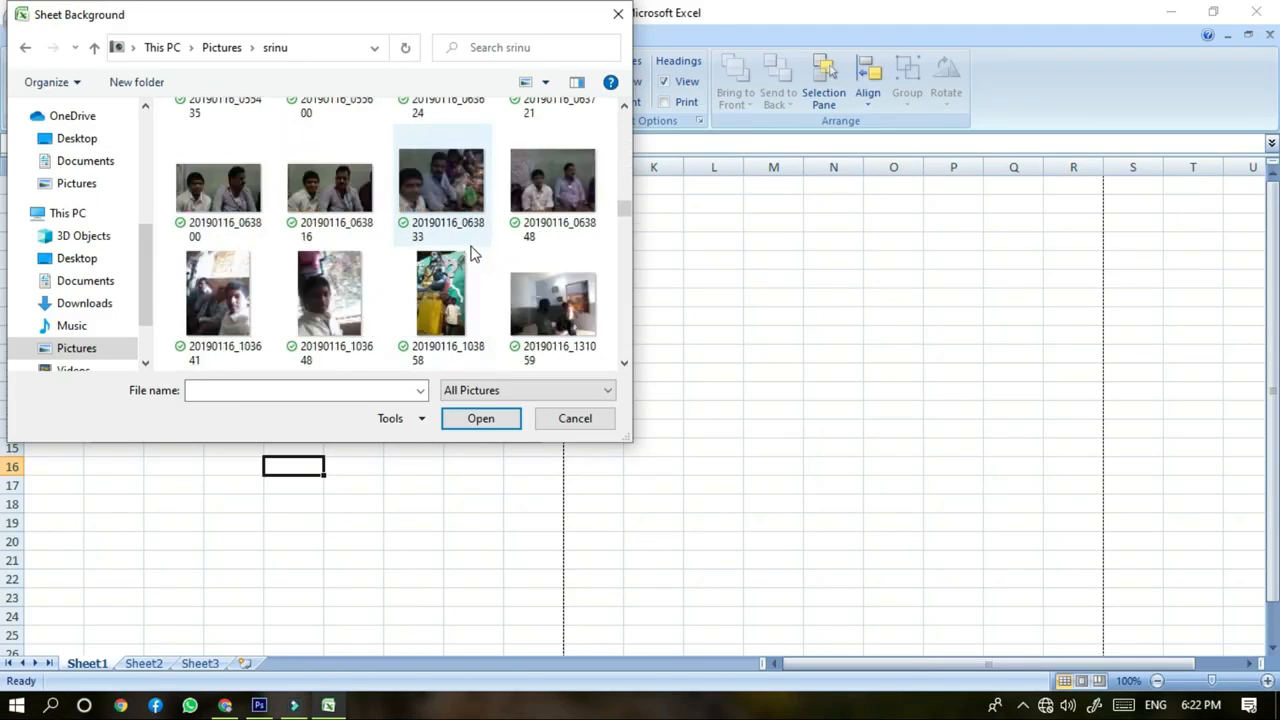
scroll(473, 254, "down", 15)
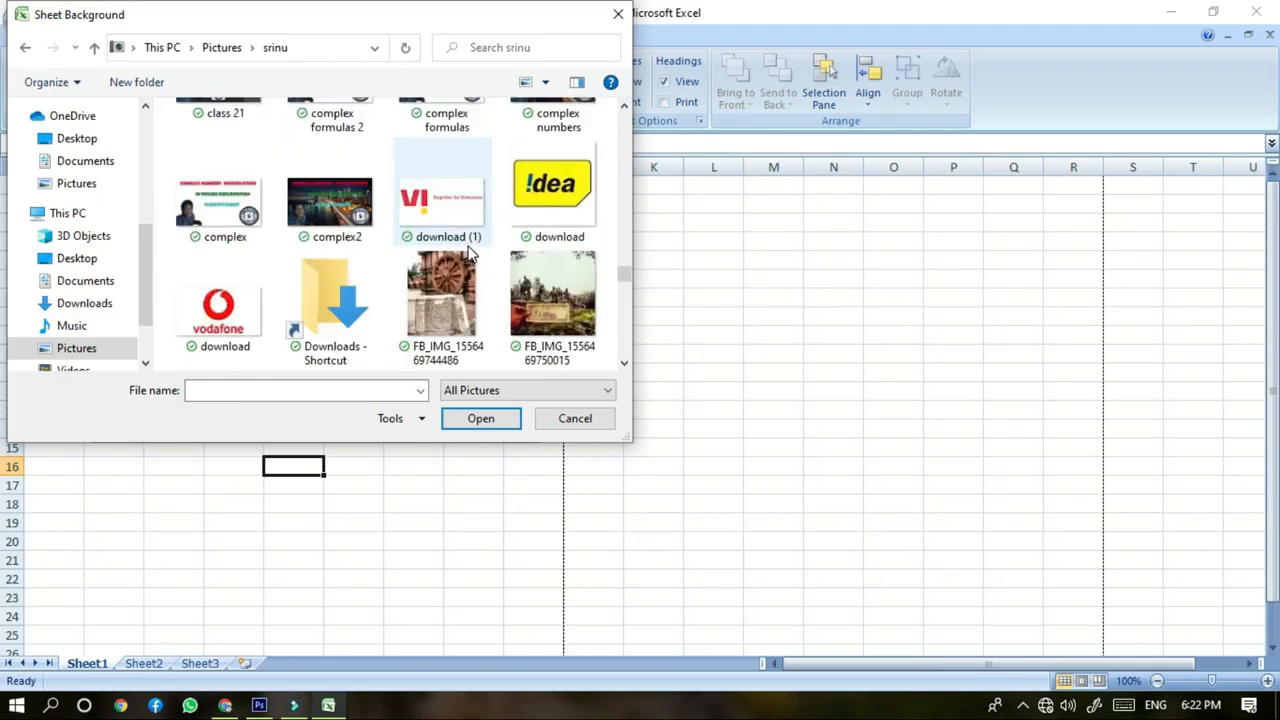
scroll(470, 253, "down", 15)
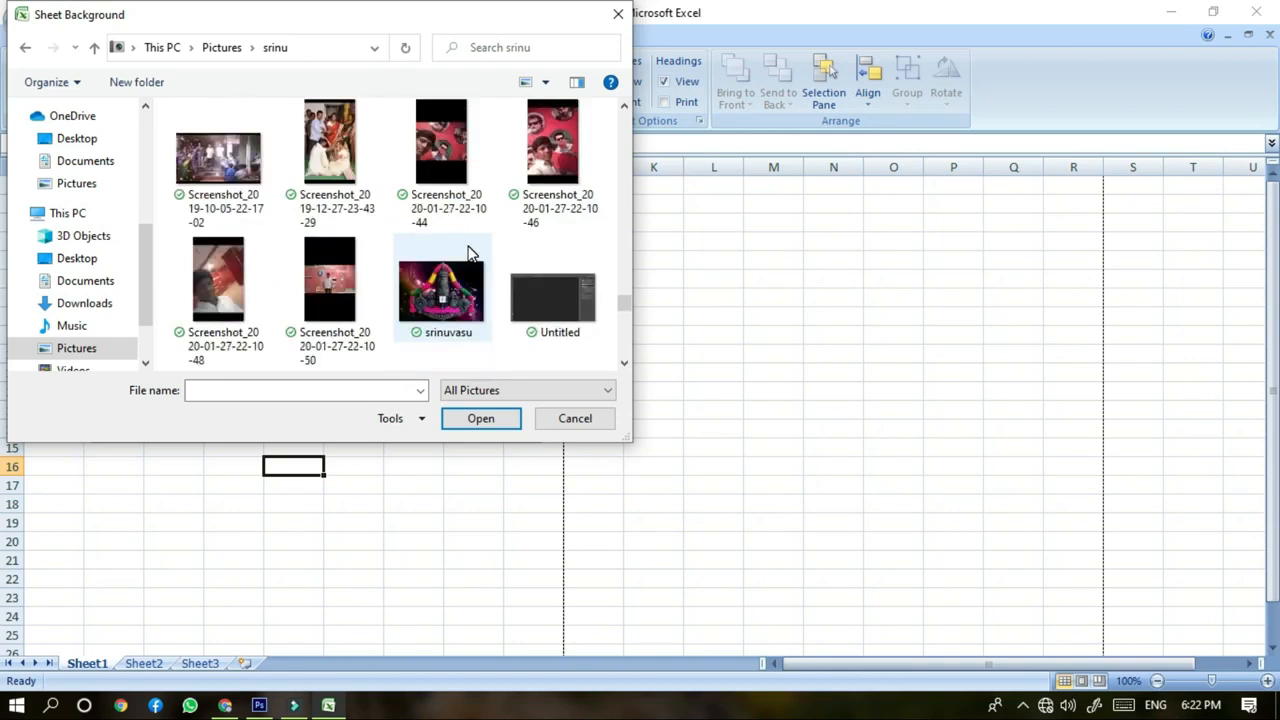
scroll(470, 253, "down", 3)
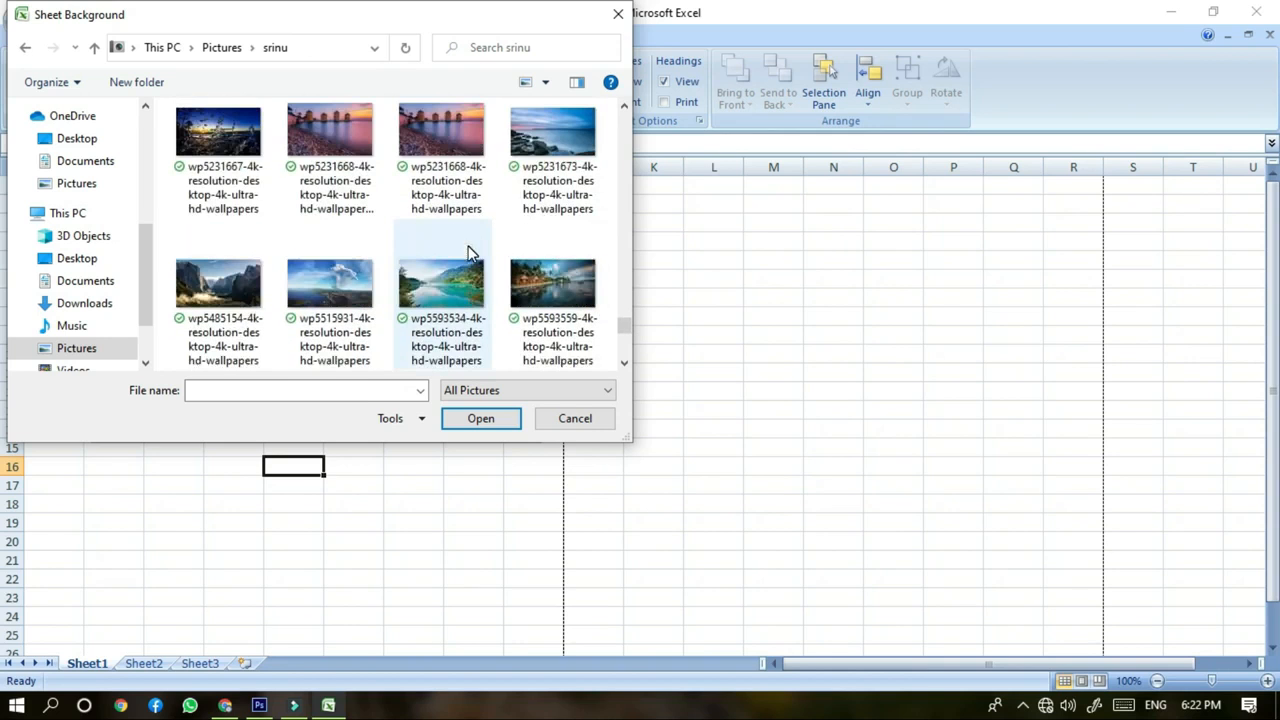
double_click(433, 157)
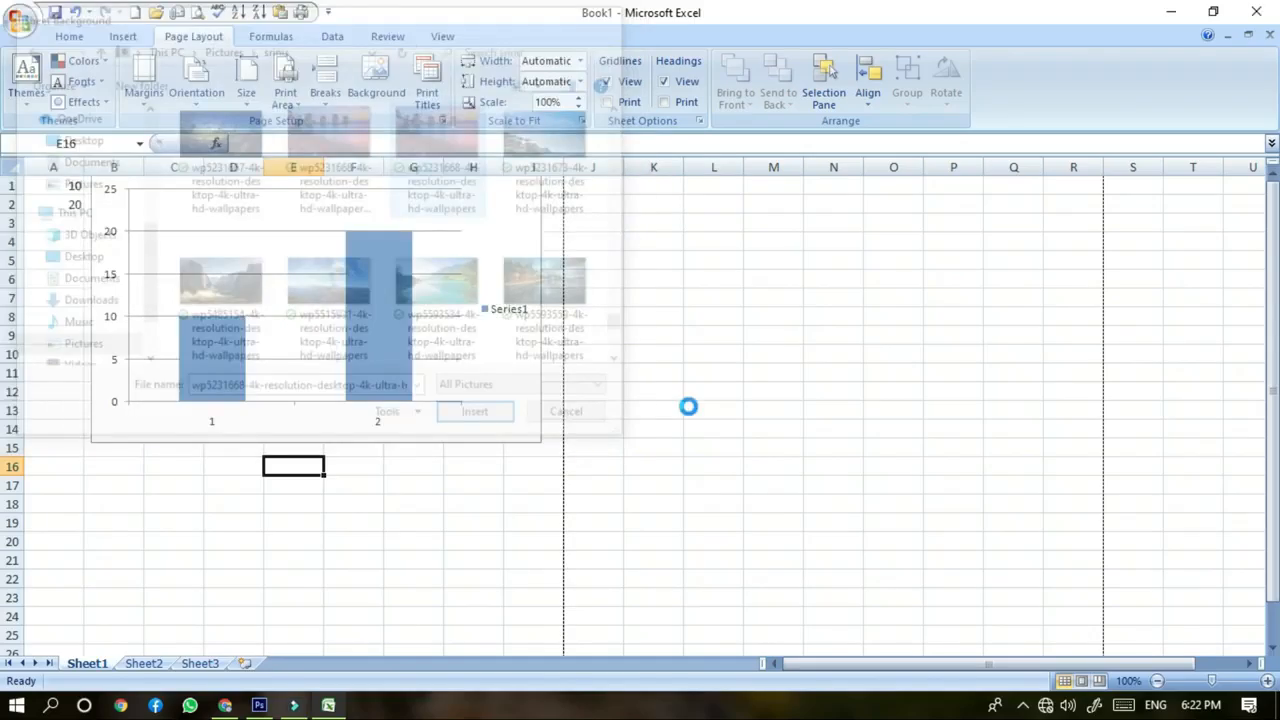
Check how the background picture covers the sheet and delete the background
scroll(775, 405, "down", 6)
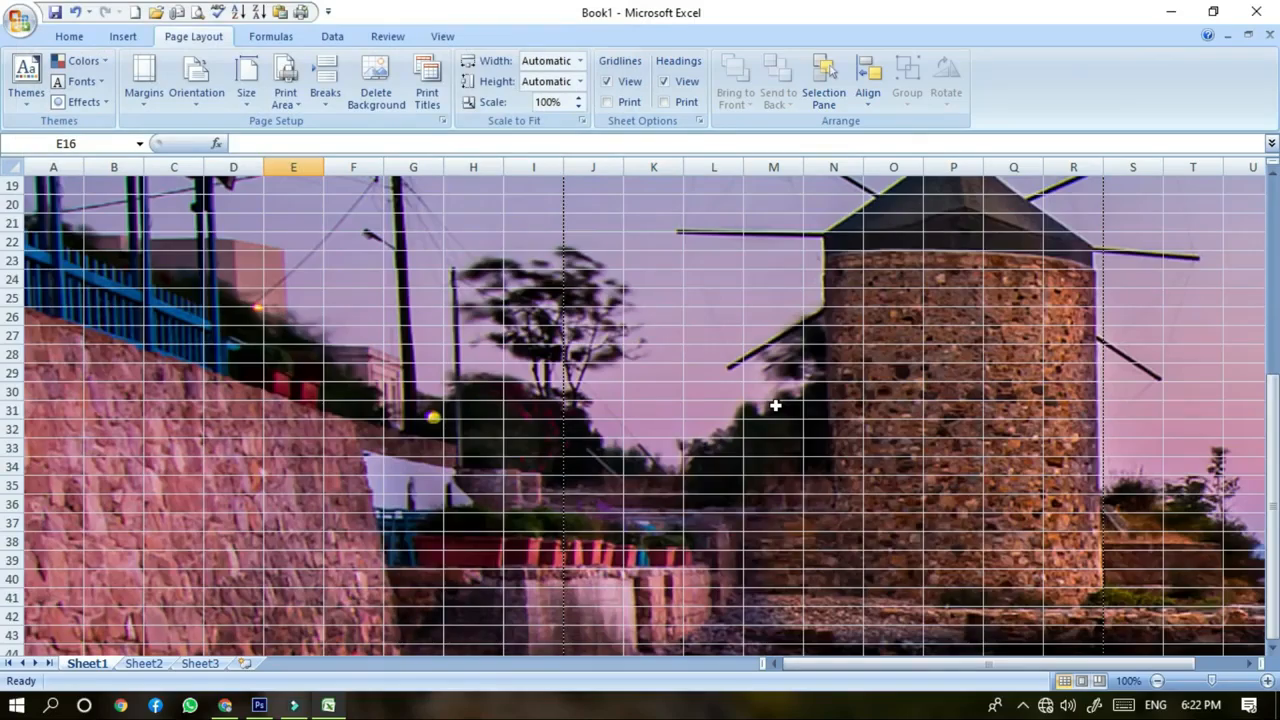
scroll(775, 405, "down", 13)
scroll(766, 414, "up", 20)
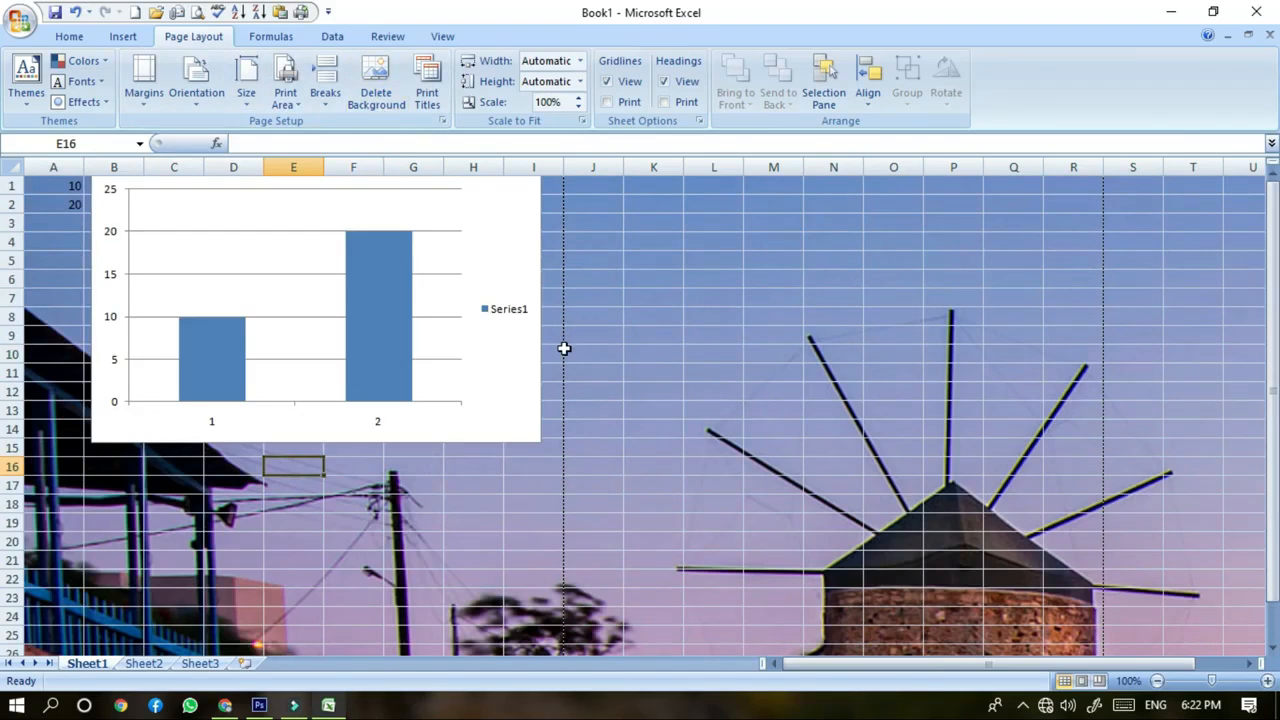
left_click(392, 115)
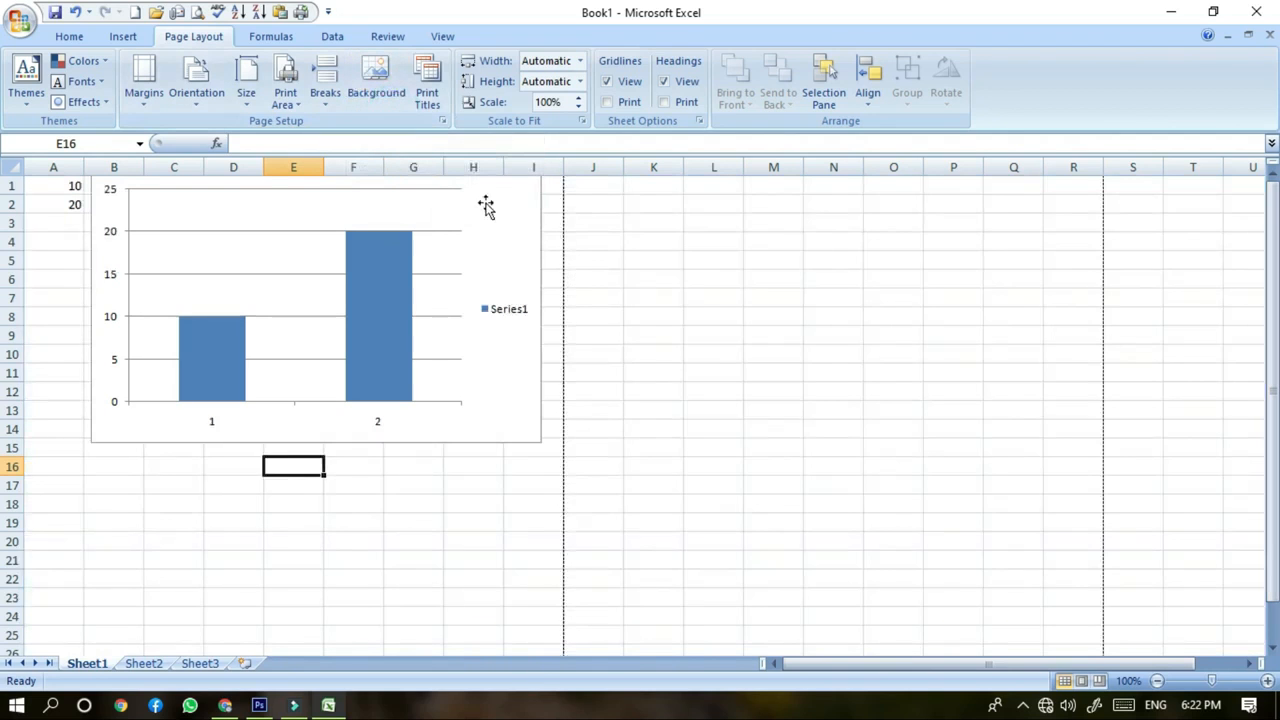
Set the print area to A18:K18 below the chart through the Page Setup sheet options
left_click(427, 95)
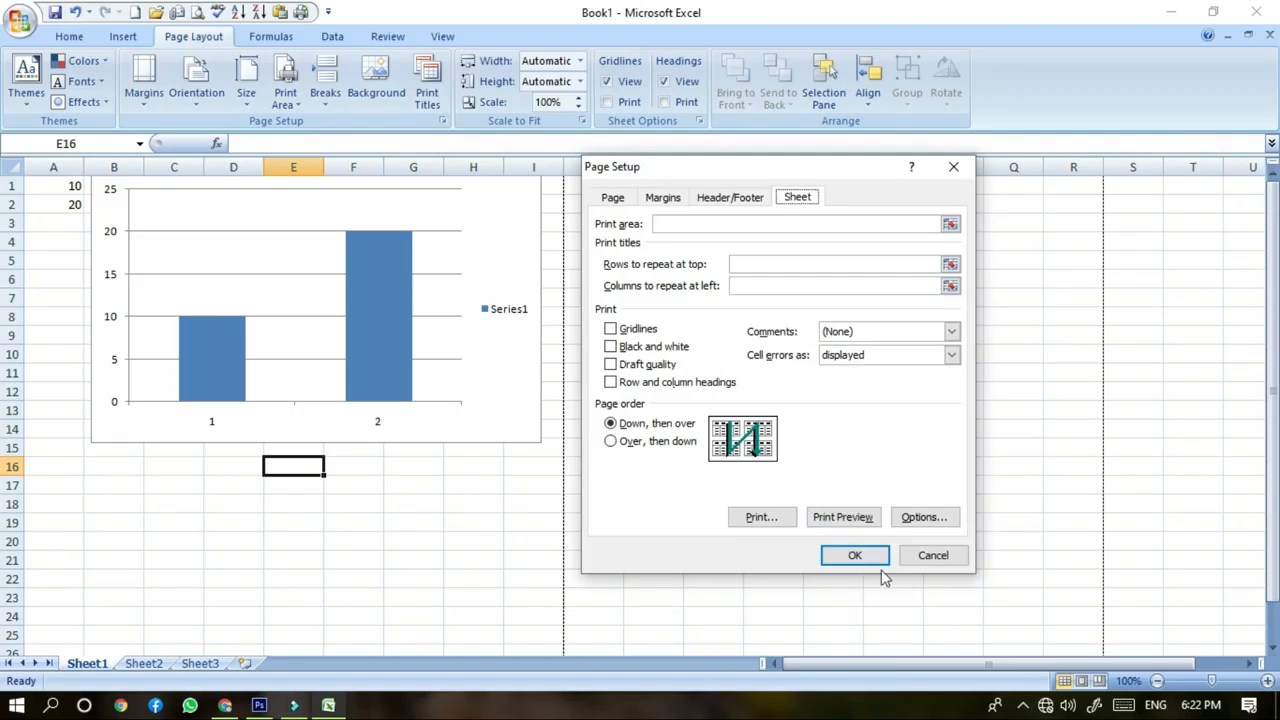
left_click(936, 553)
left_click_drag(57, 505, 645, 500)
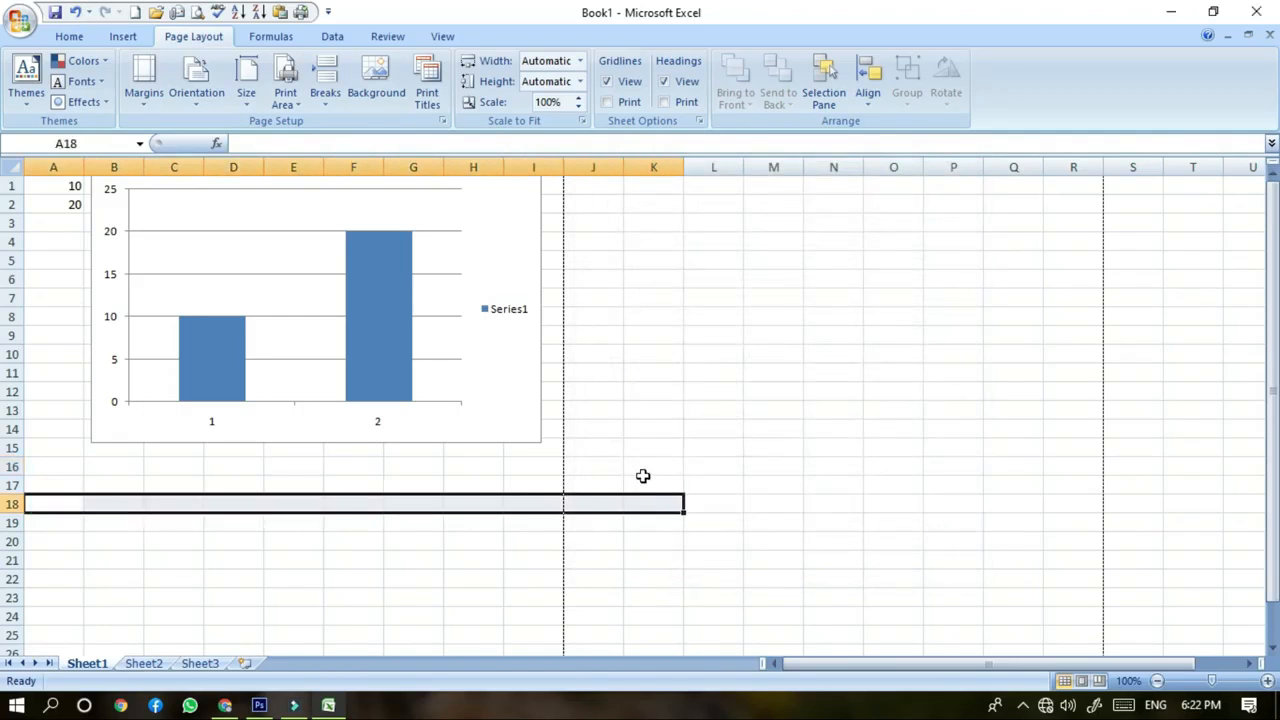
left_click(432, 100)
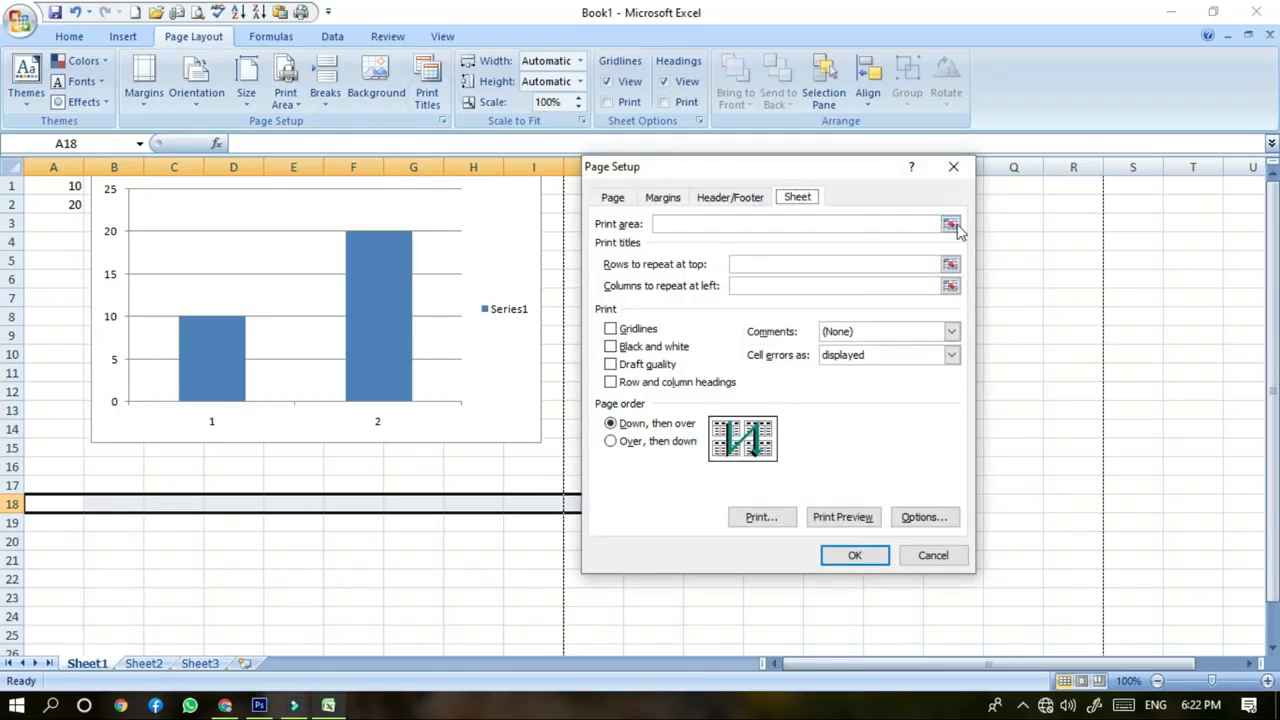
left_click(951, 225)
left_click_drag(66, 503, 660, 503)
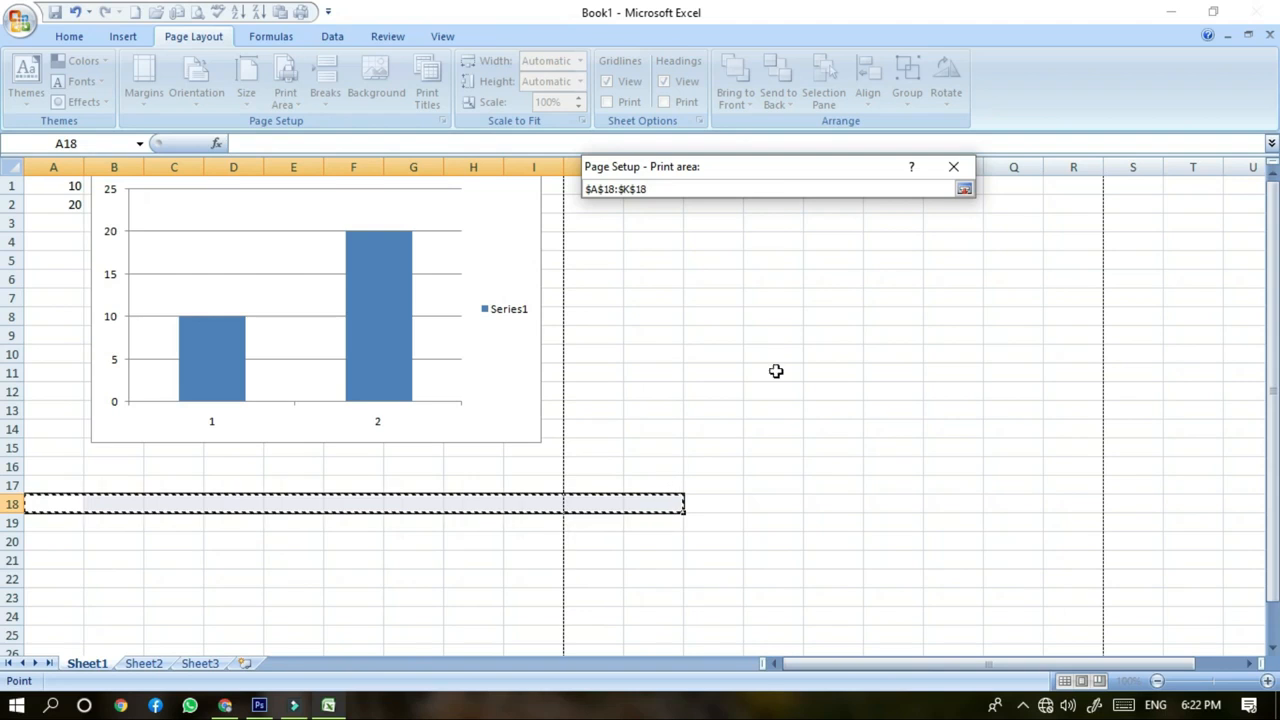
key("Return")
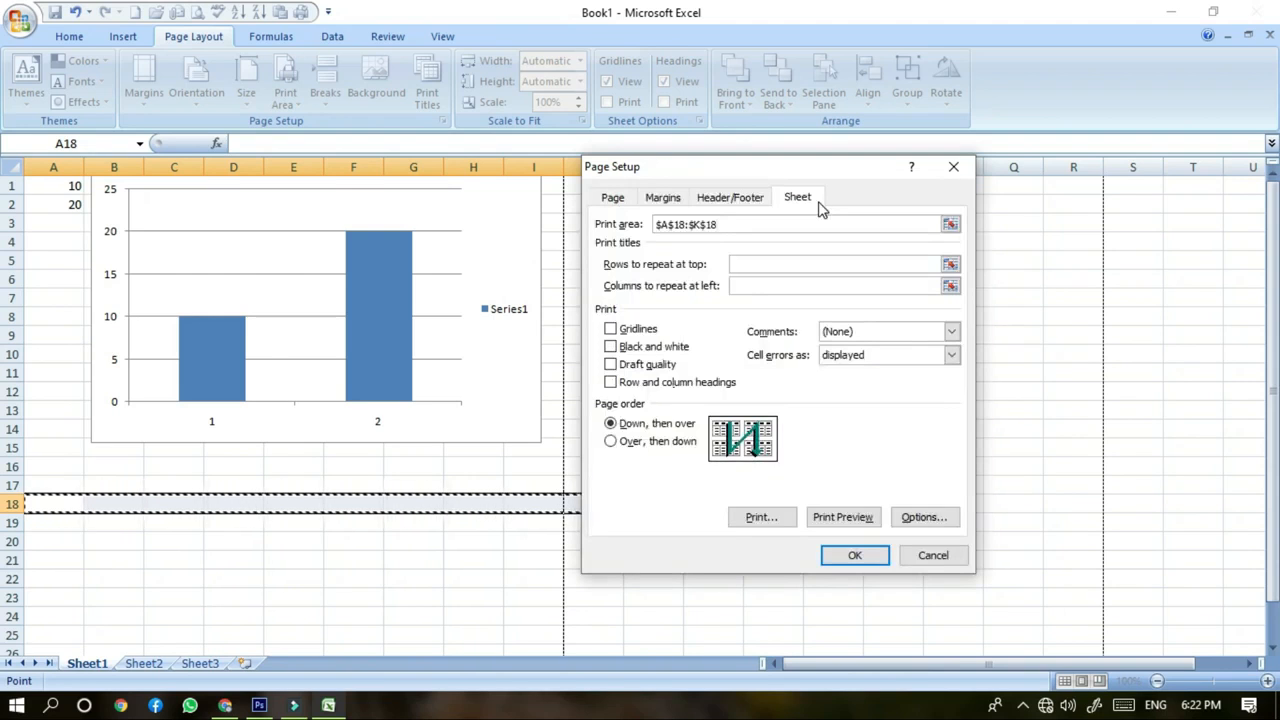
left_click(855, 555)
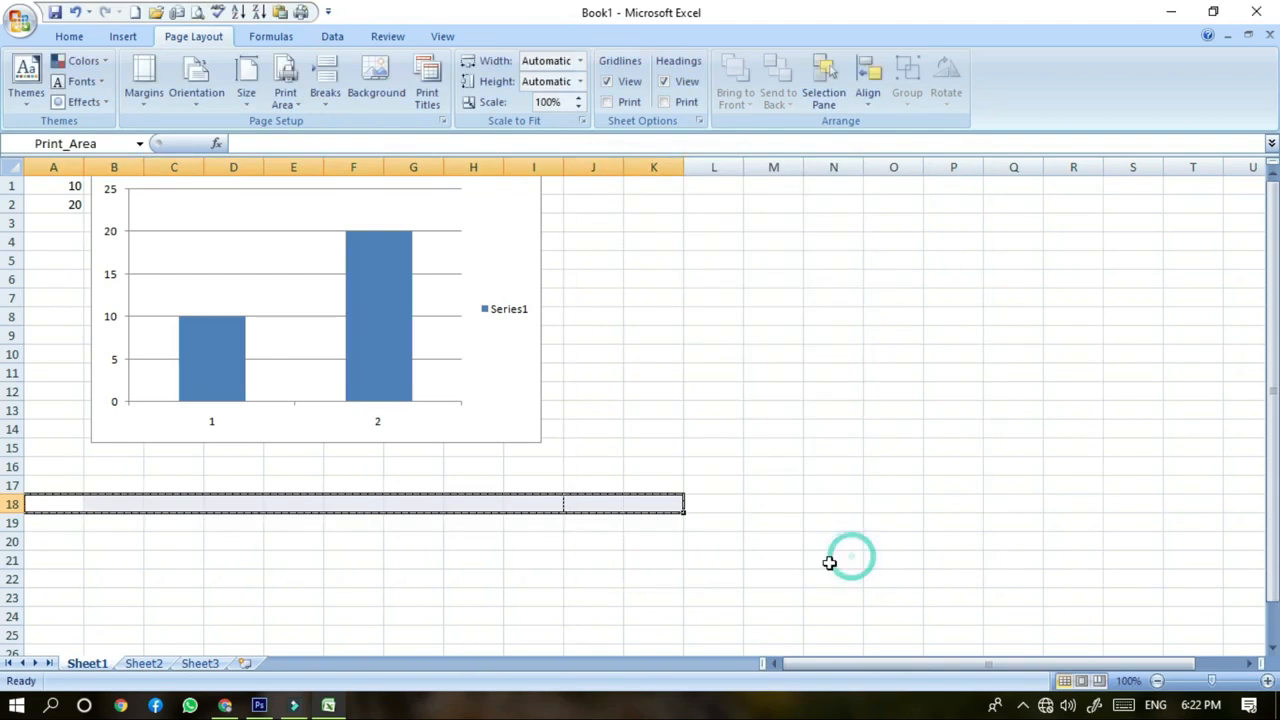
left_click(678, 415)
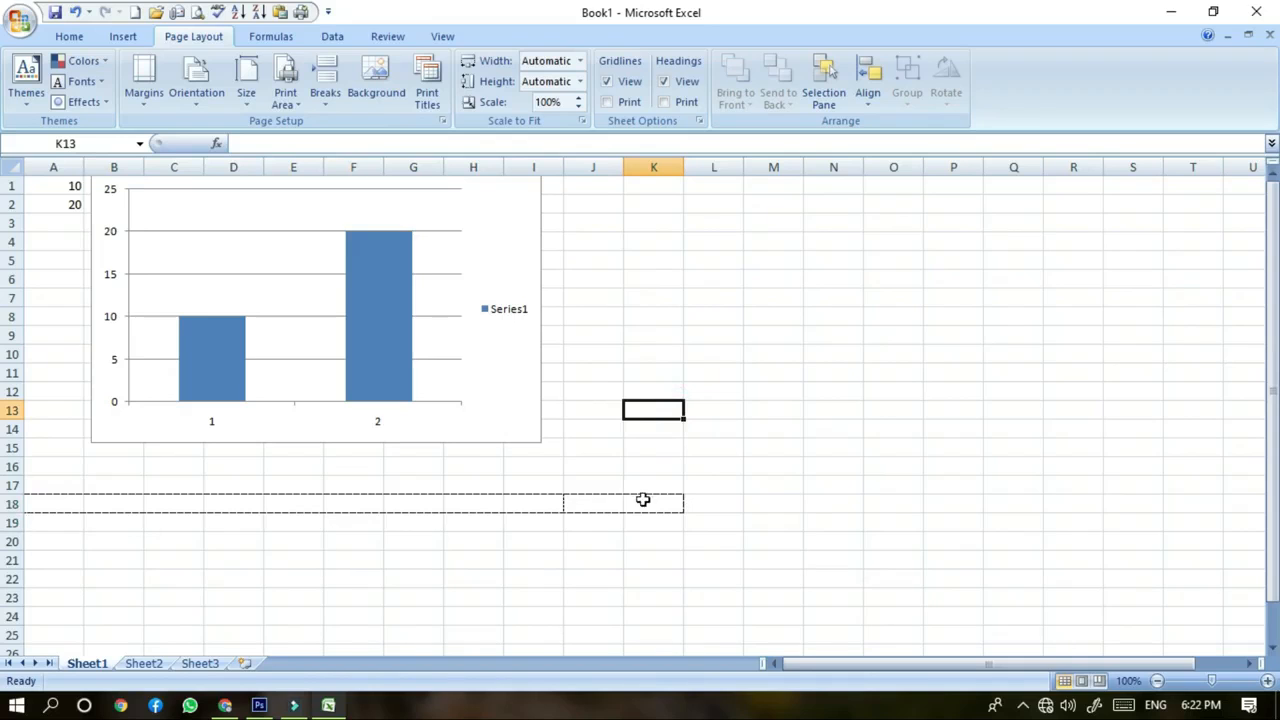
Review the print title settings in Page Setup for the A18:K18 print area without changing them
left_click_drag(549, 500, 663, 503)
left_click(430, 90)
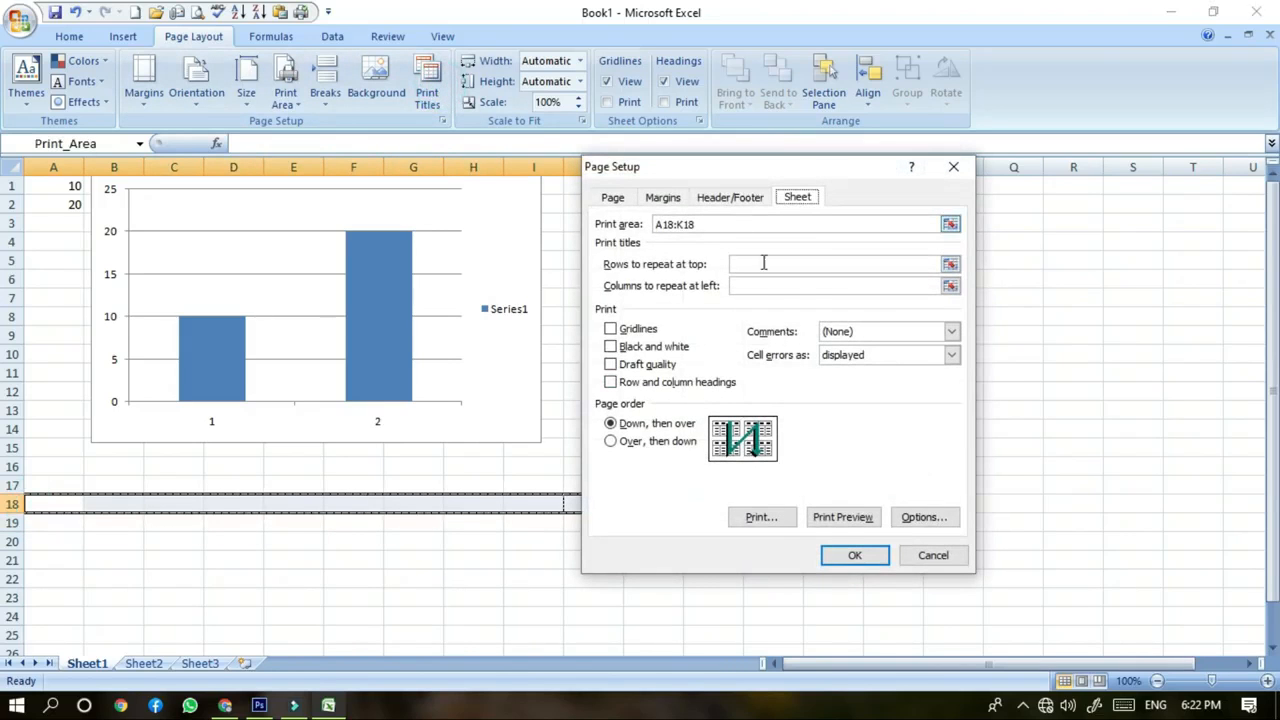
left_click(912, 557)
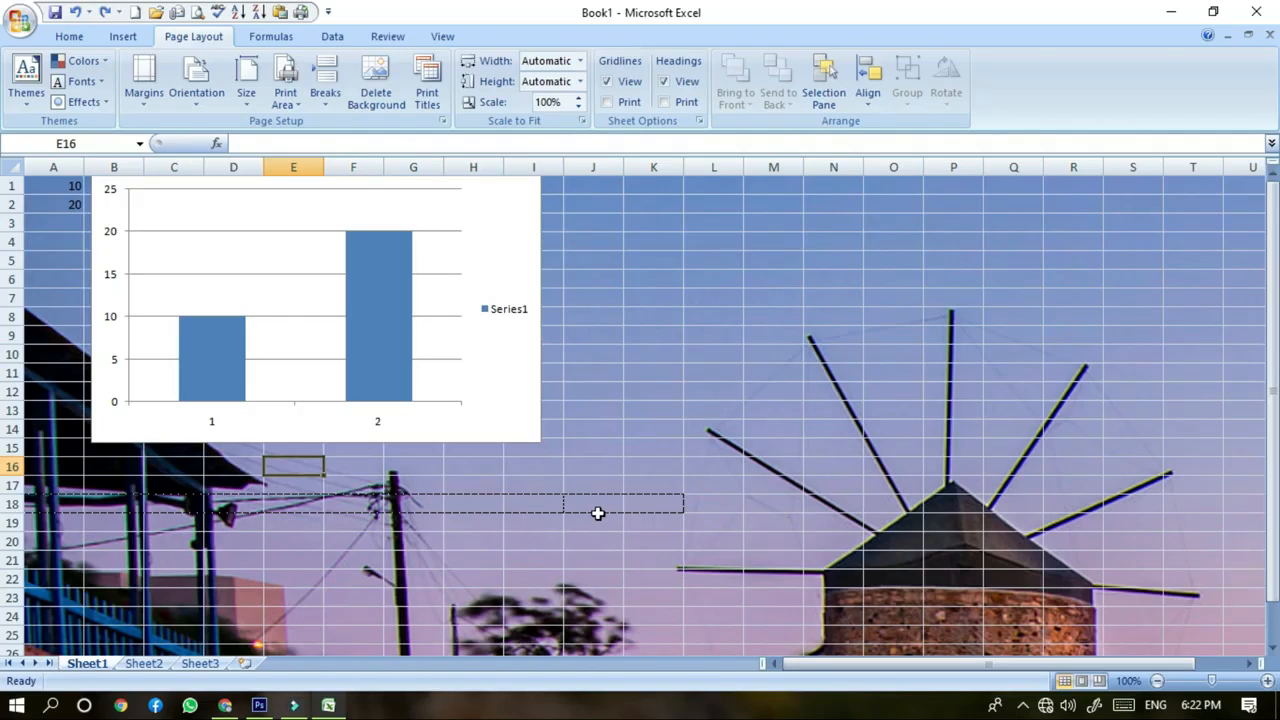
Delete the sheet background picture again and check the print area in row 18
key("ctrl+c")
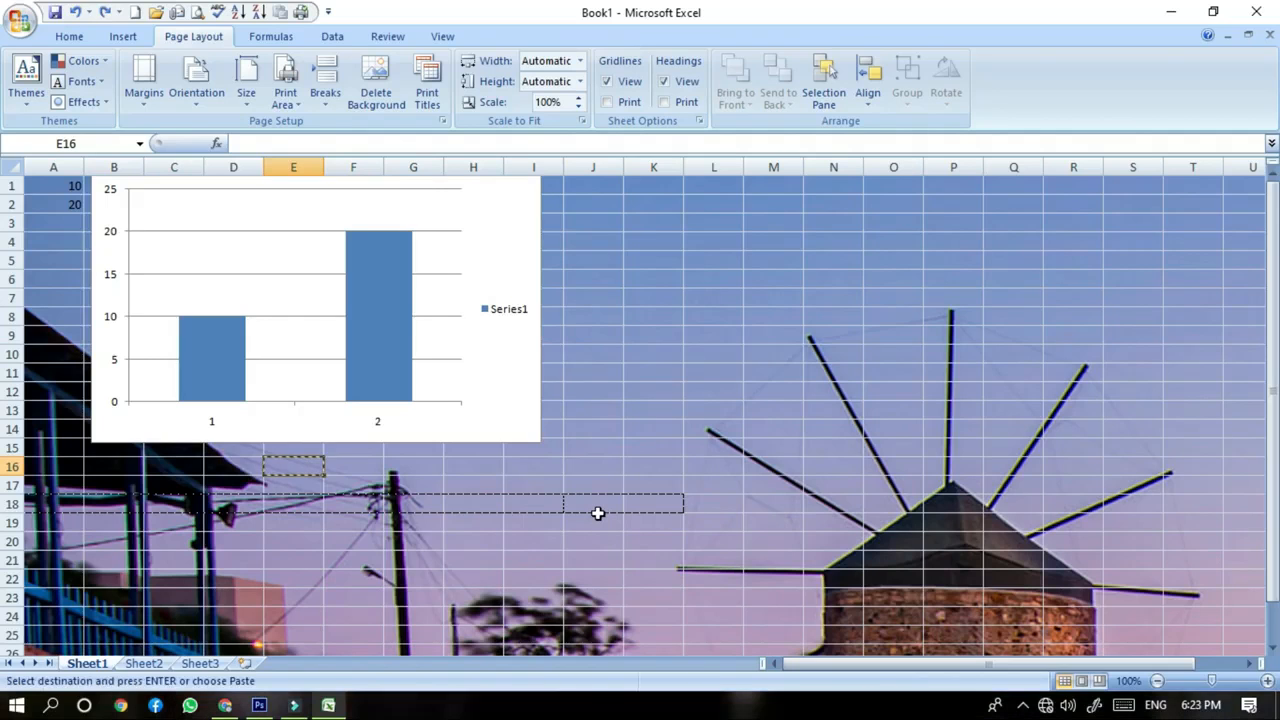
left_click(366, 92)
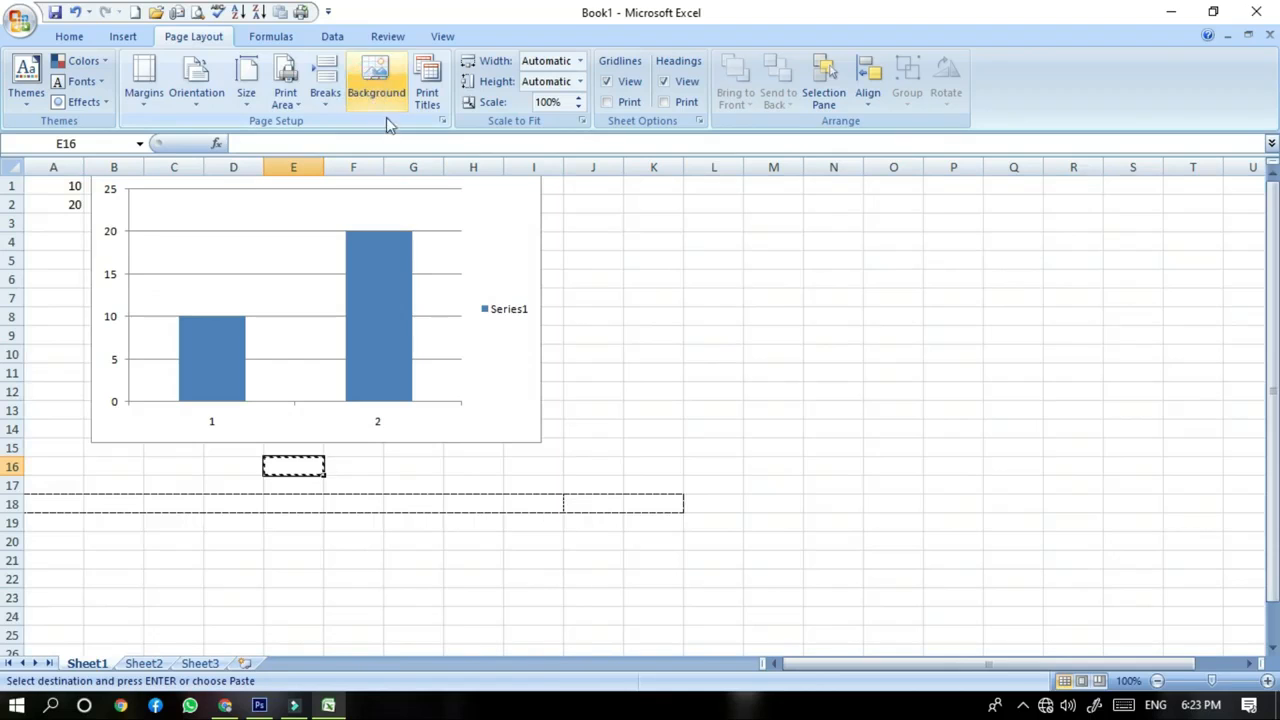
left_click(350, 502)
left_click_drag(60, 503, 651, 502)
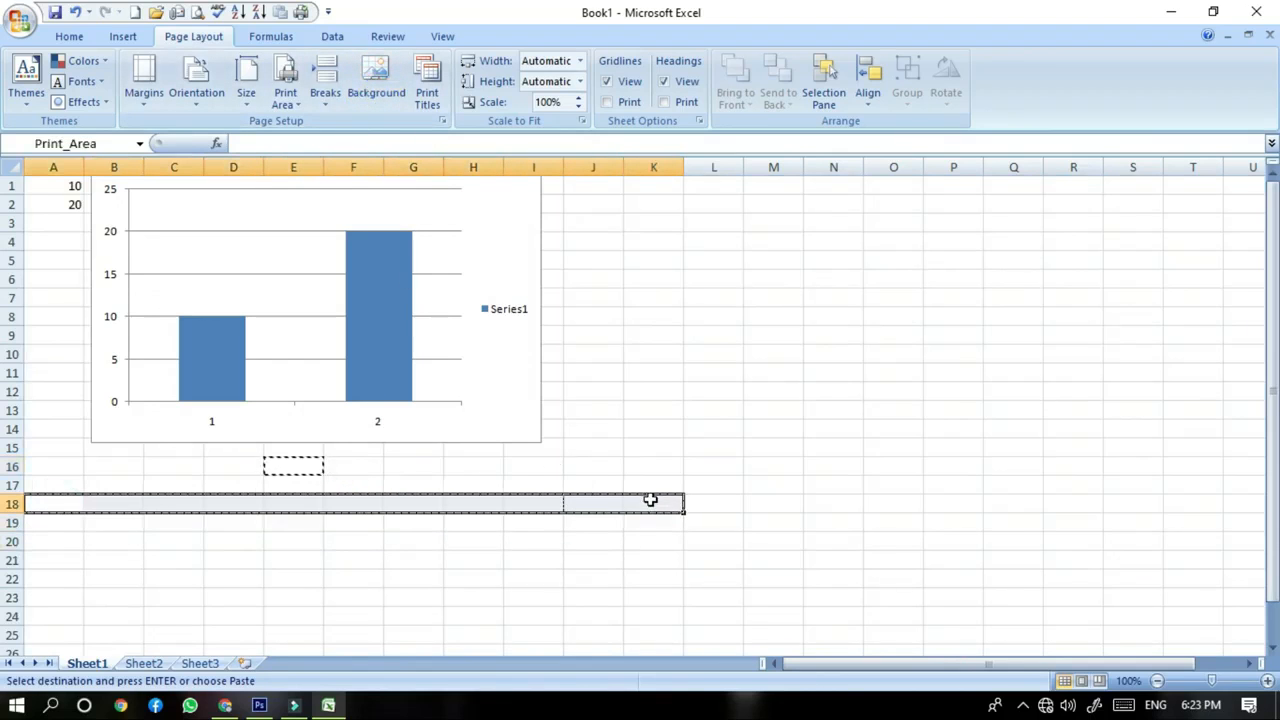
left_click(593, 562)
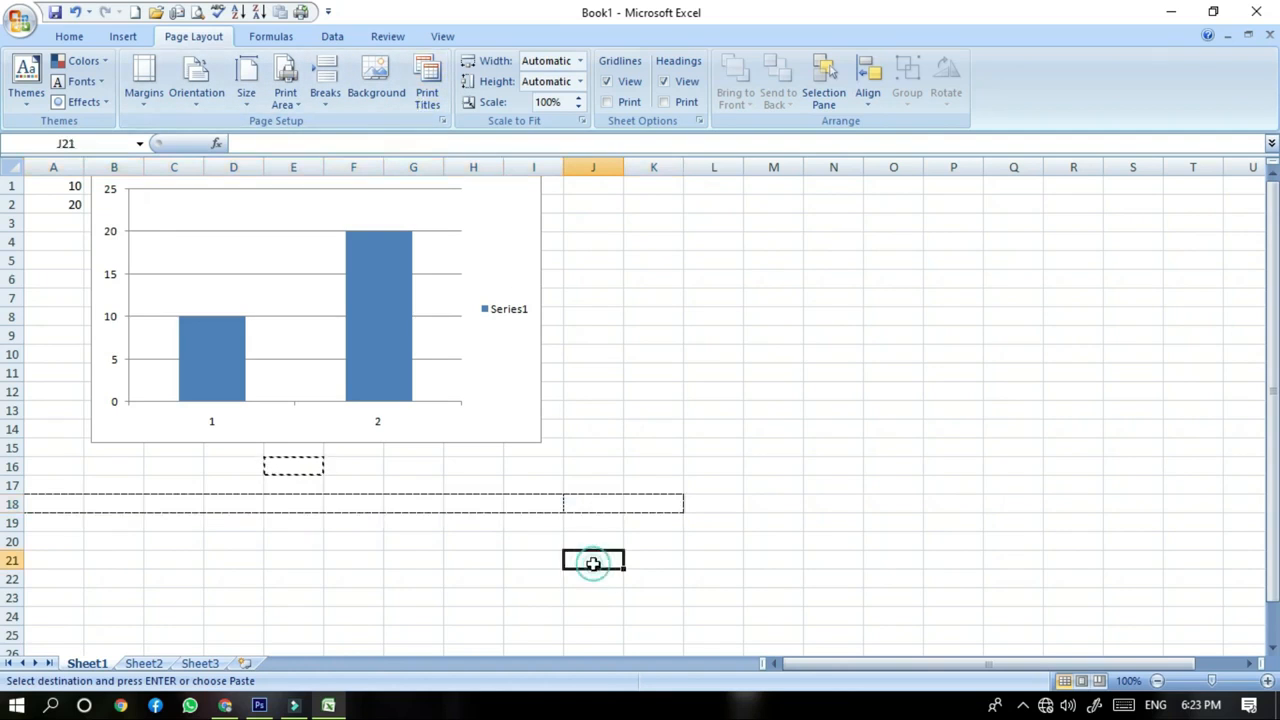
Examine the page-count choices for the printed width and height, leaving both on Automatic
left_click(580, 61)
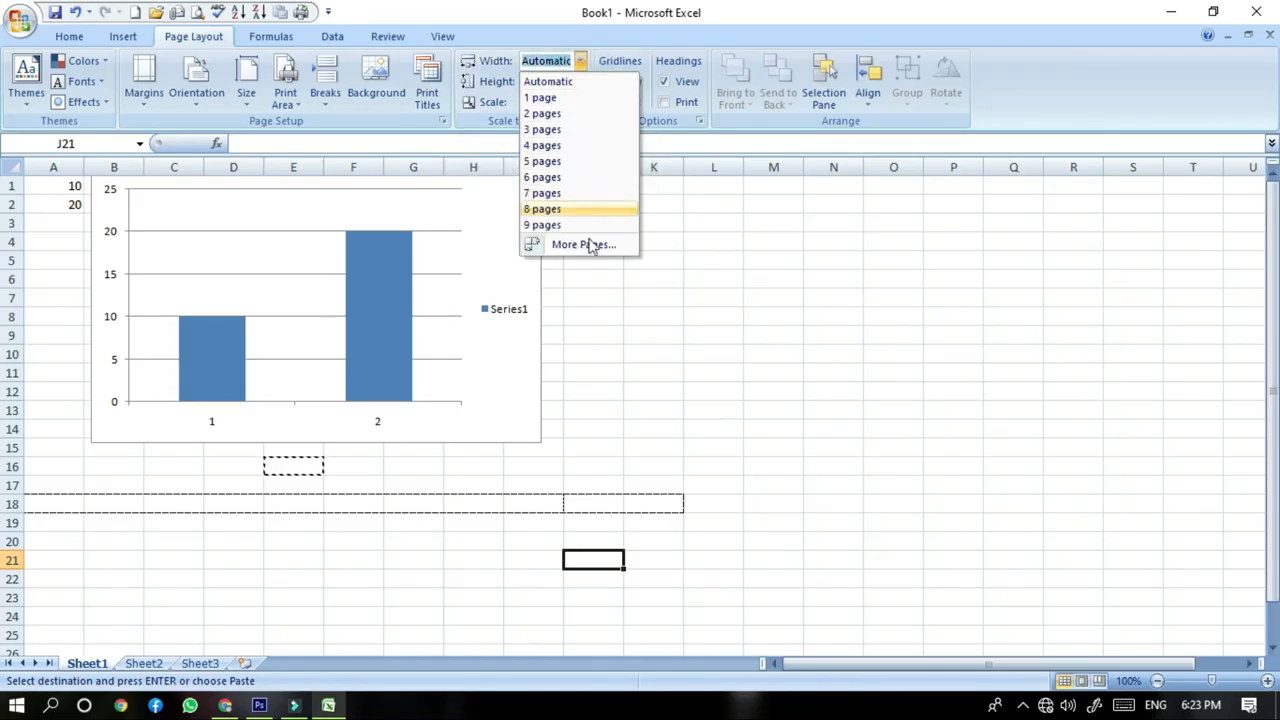
left_click(663, 316)
left_click(578, 82)
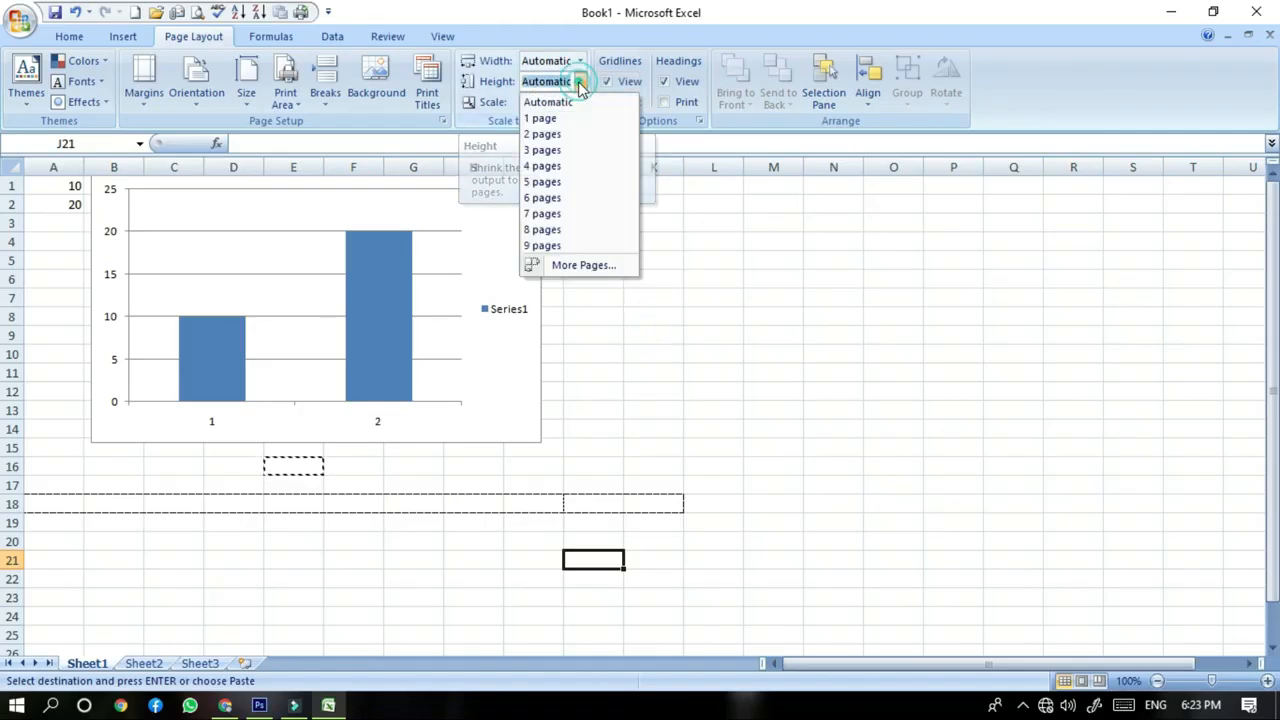
left_click(679, 355)
Set the print scale of the worksheet to 160%
left_click(578, 97)
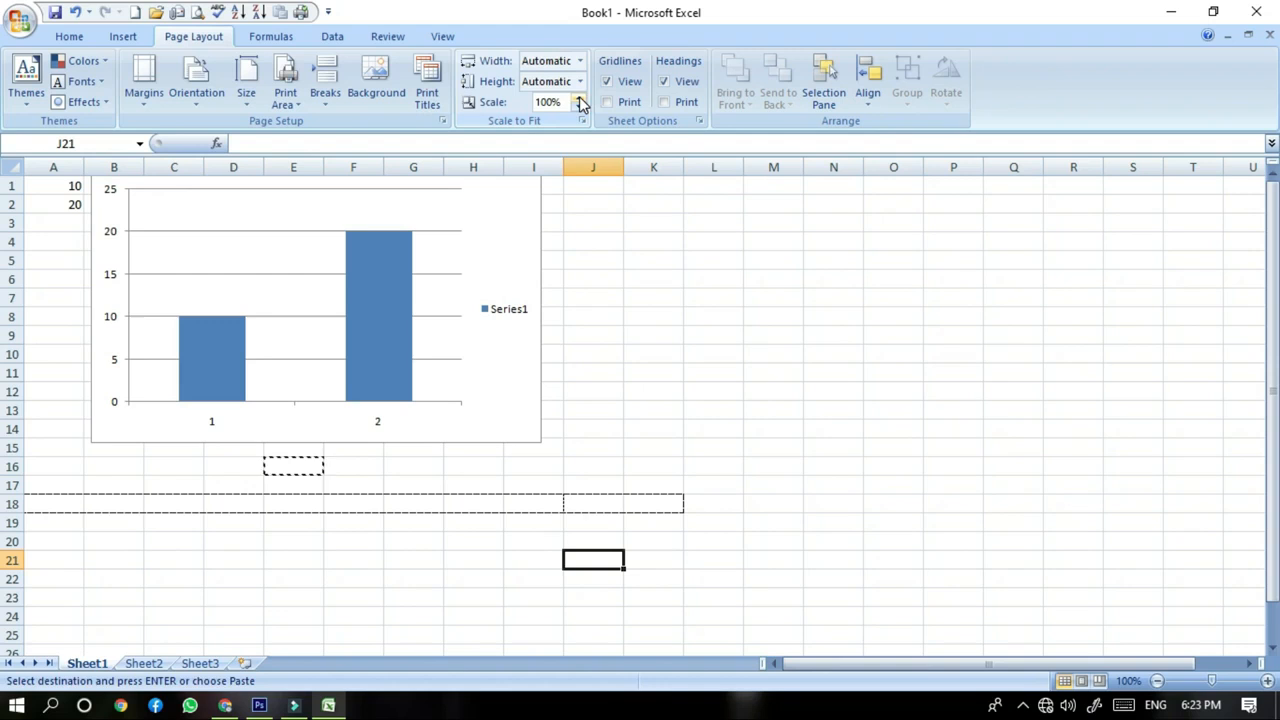
left_click(578, 97)
left_click(578, 97)
left_click(578, 97)
left_click(578, 97)
left_click(578, 97)
left_click(578, 97)
left_click(578, 97)
left_click(578, 97)
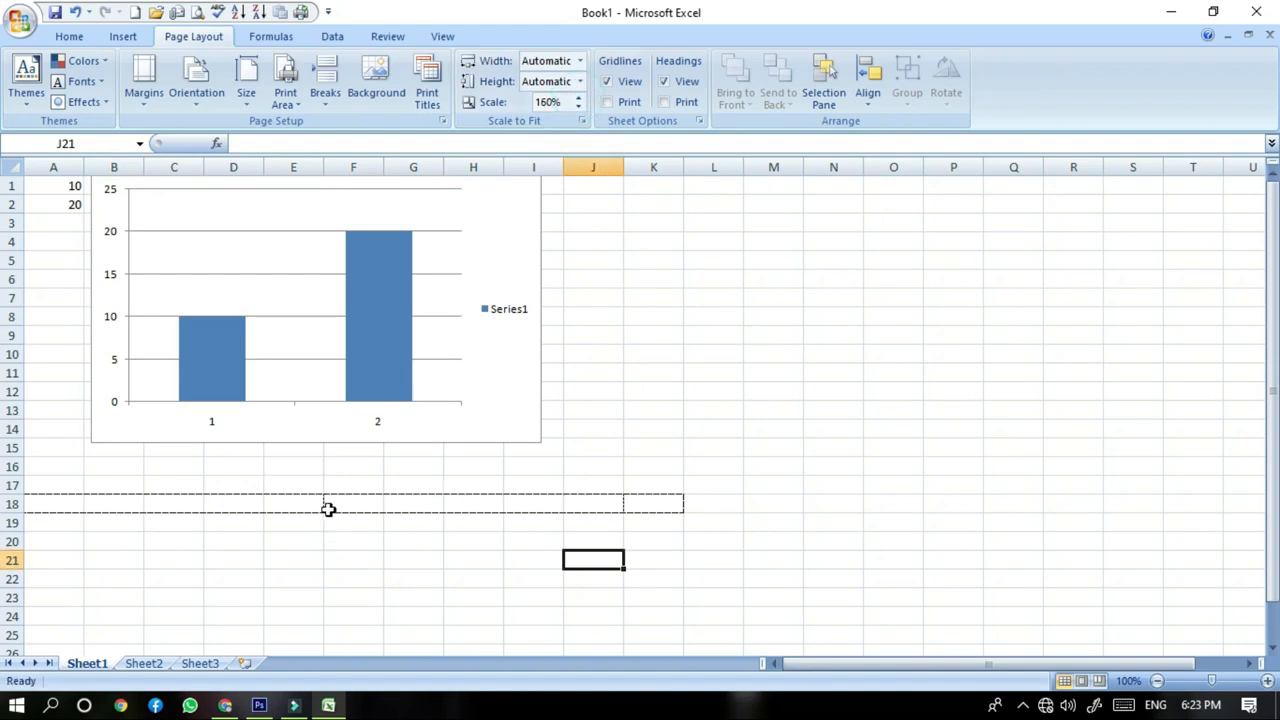
Increase the worksheet's print scale step by step beyond 170%
left_click(576, 100)
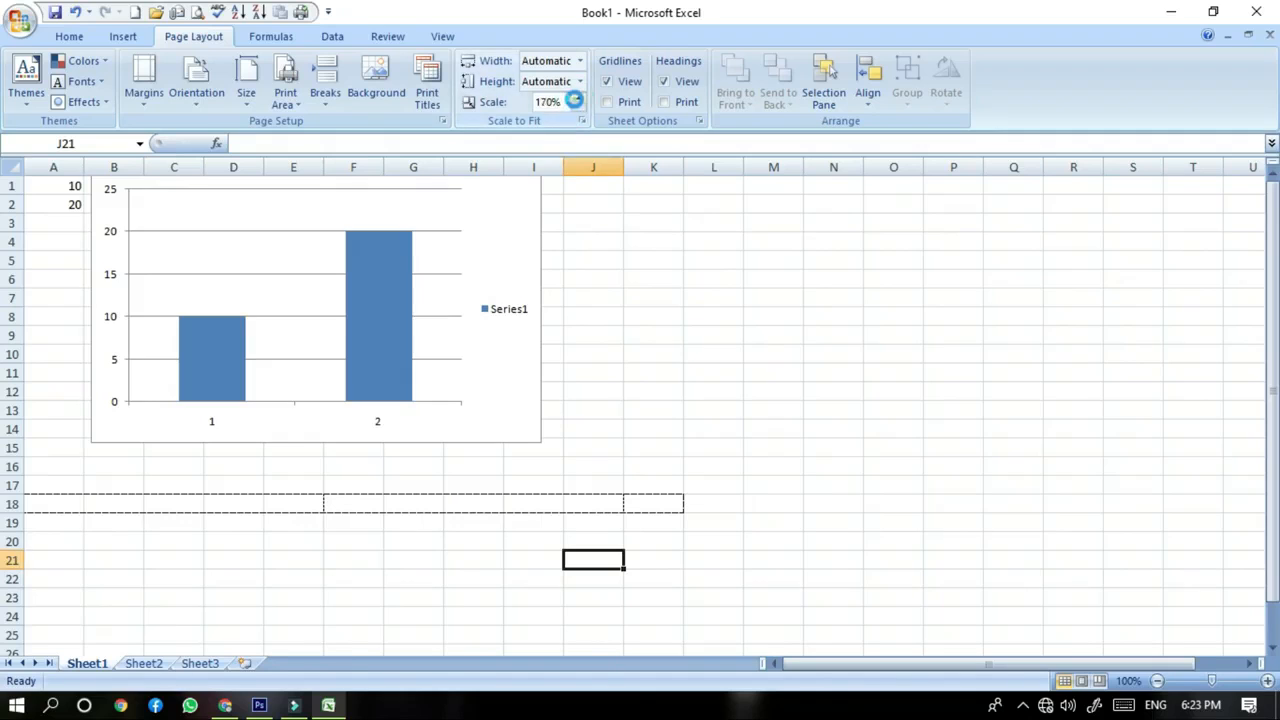
left_click(576, 97)
left_click(576, 97)
left_click(576, 97)
left_click(576, 97)
left_click(576, 97)
left_click(576, 97)
left_click(576, 97)
left_click(576, 97)
Reduce the worksheet's print scale to 100%
left_click(576, 104)
left_click(576, 106)
left_click(576, 106)
left_click(576, 106)
left_click(576, 106)
left_click(576, 106)
left_click(576, 106)
left_click(576, 106)
left_click(576, 106)
left_click(576, 106)
left_click(576, 106)
left_click(576, 106)
left_click(576, 106)
left_click(576, 106)
left_click(576, 106)
left_click(577, 106)
left_click(577, 106)
left_click(577, 106)
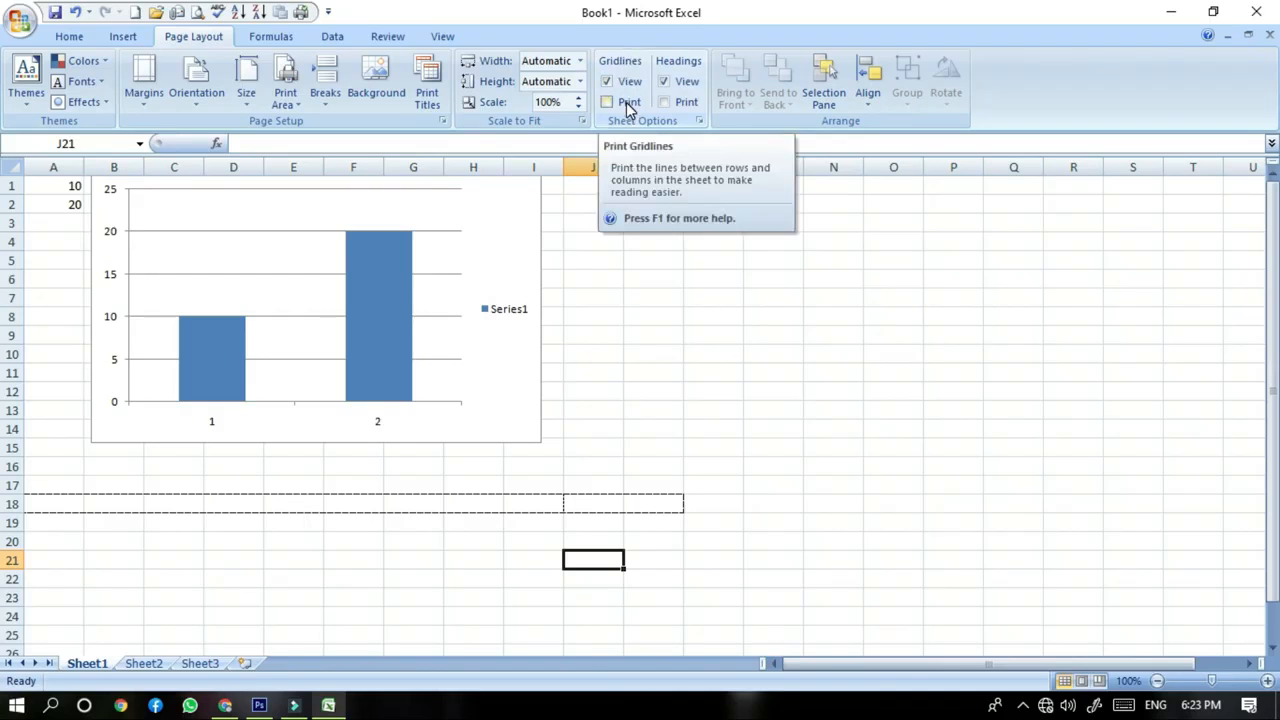
Turn on gridline printing, hide the gridlines on the sheet, and select K5:P18 to check the effect
left_click(626, 102)
left_click(614, 81)
left_click_drag(754, 313, 1016, 487)
left_click(752, 263)
left_click(752, 341)
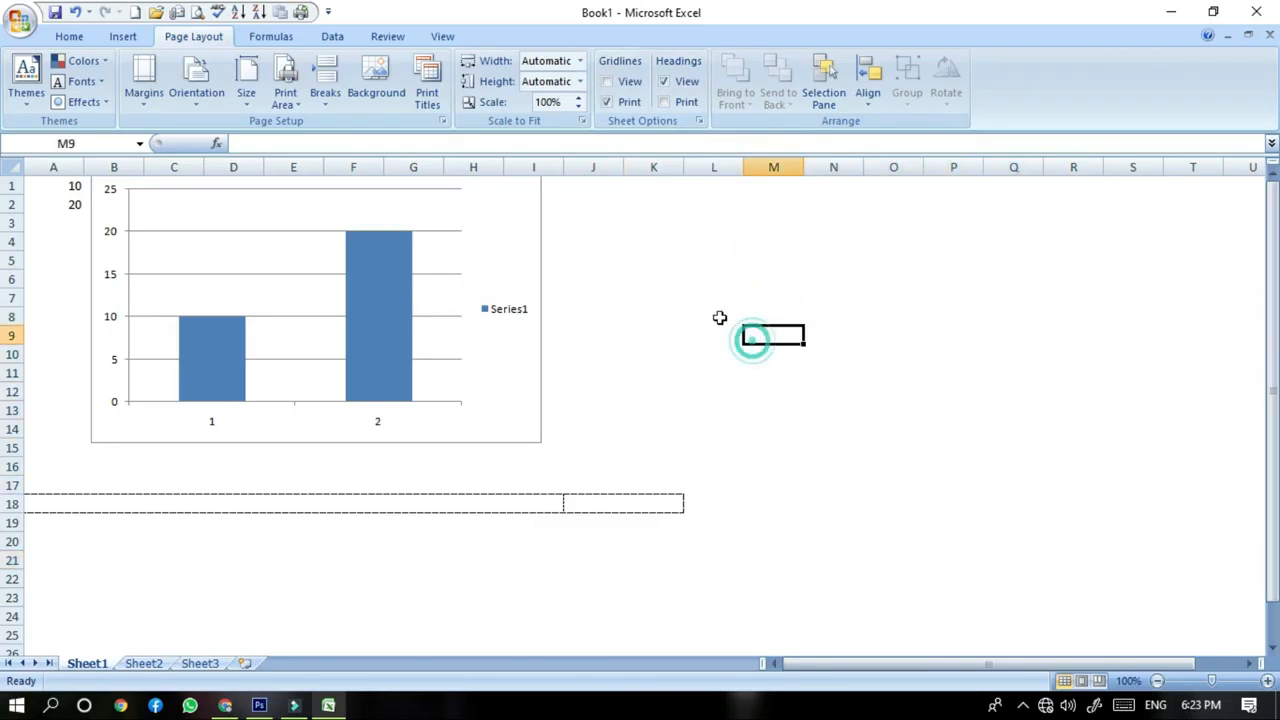
left_click_drag(638, 262, 953, 504)
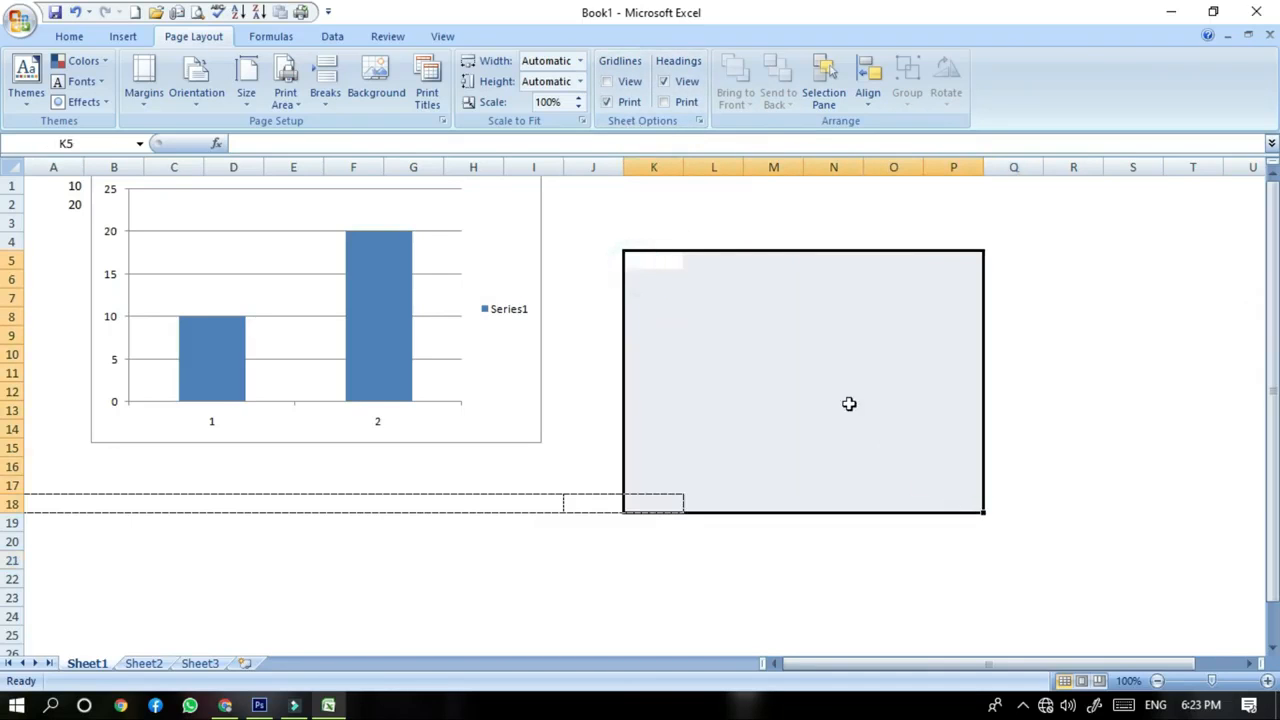
Show the gridlines on the sheet again and turn off gridline printing, checking the cells beside the chart
left_click(607, 82)
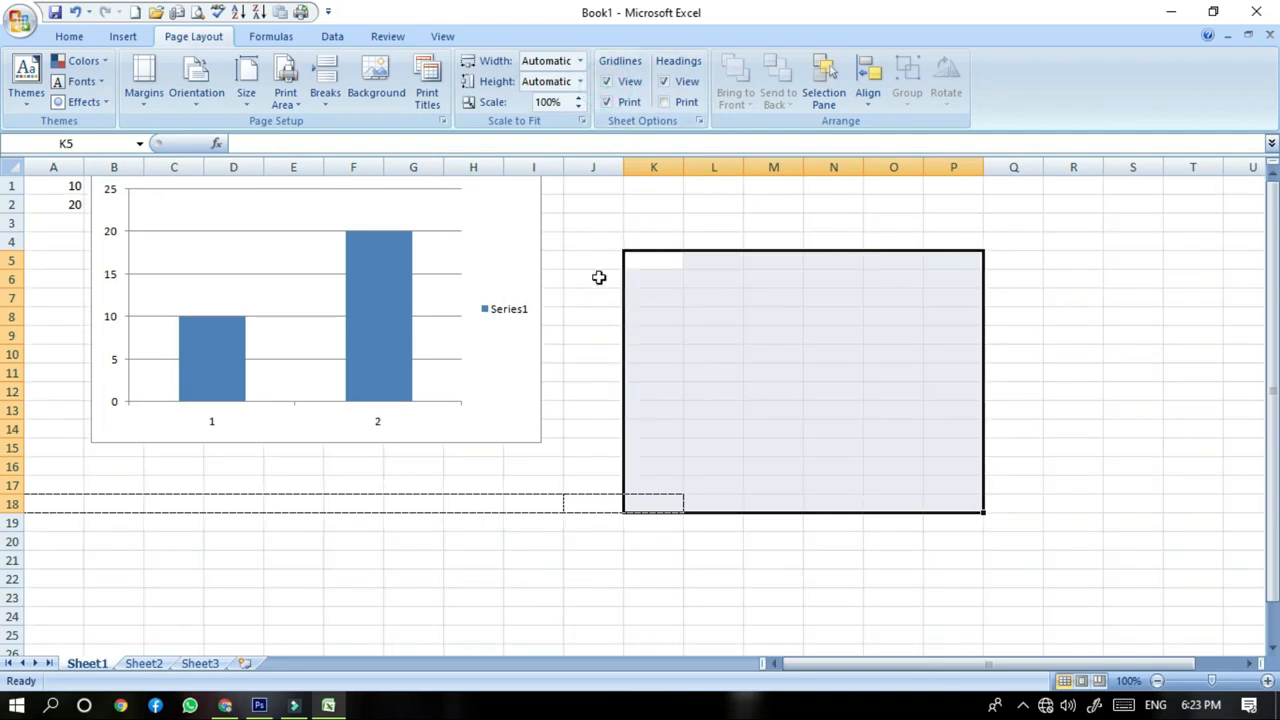
left_click_drag(591, 234, 851, 480)
left_click(607, 103)
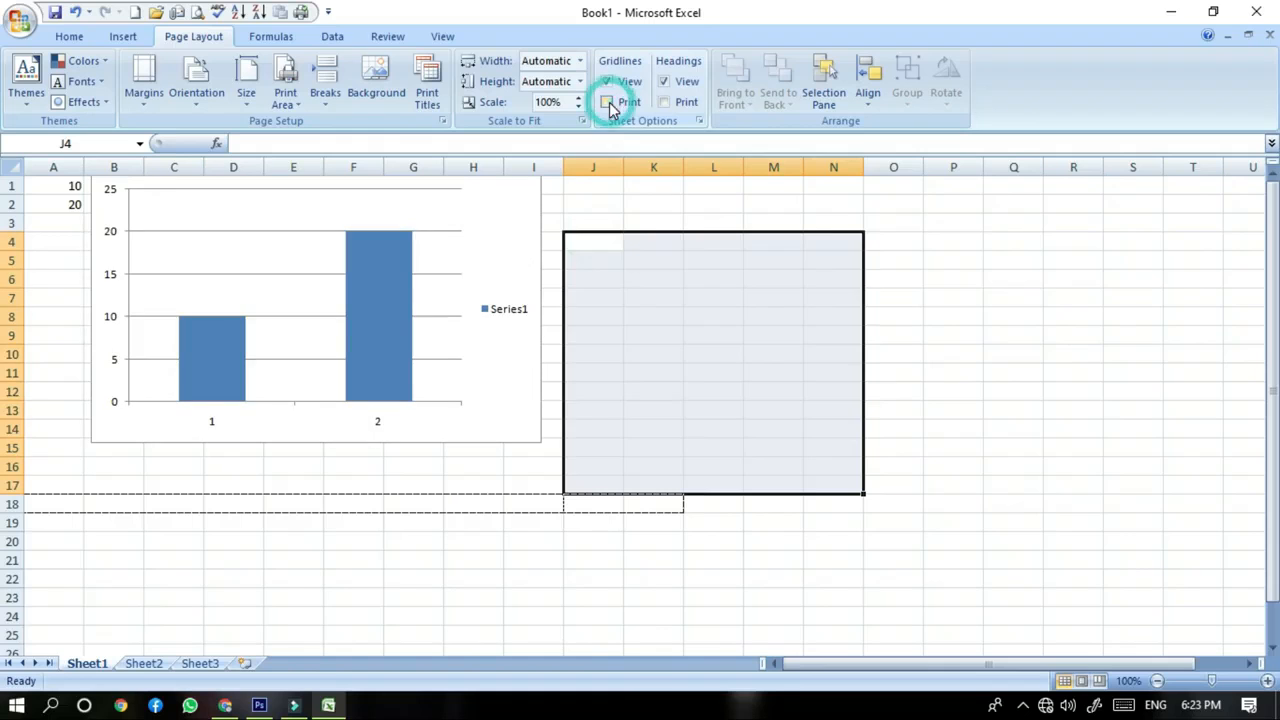
left_click_drag(666, 317, 1153, 567)
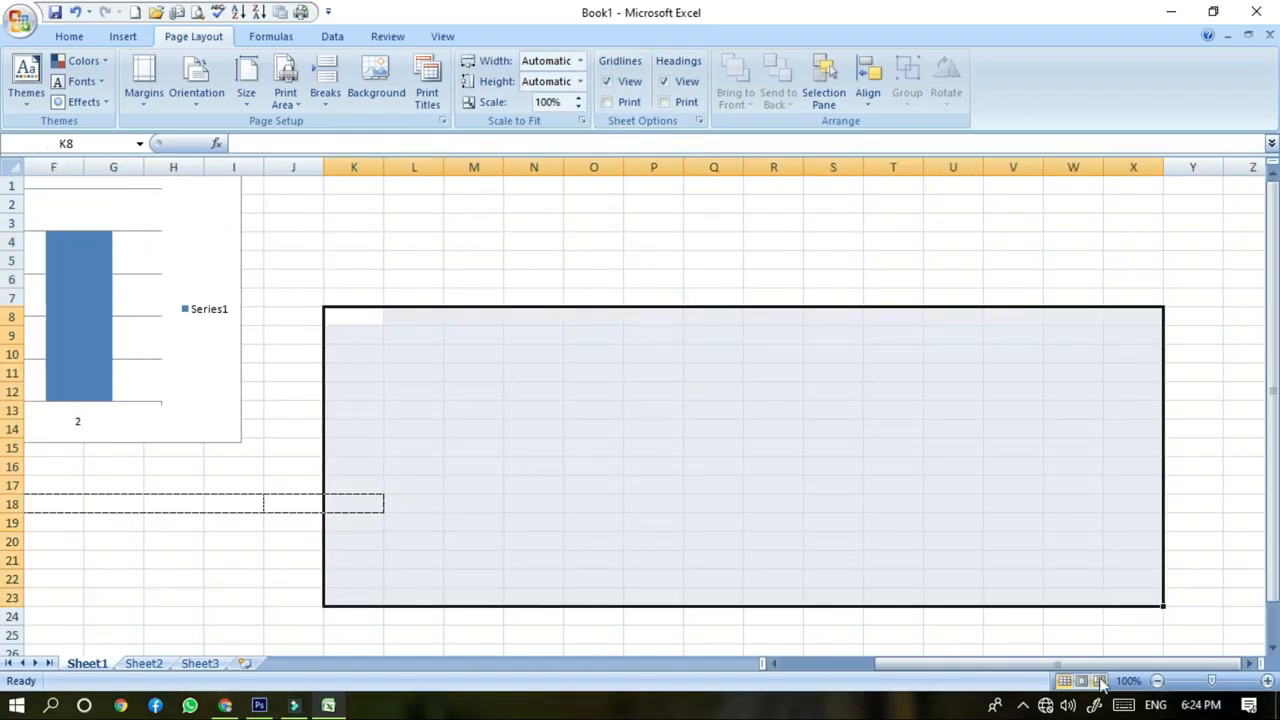
left_click_drag(1065, 665, 975, 665)
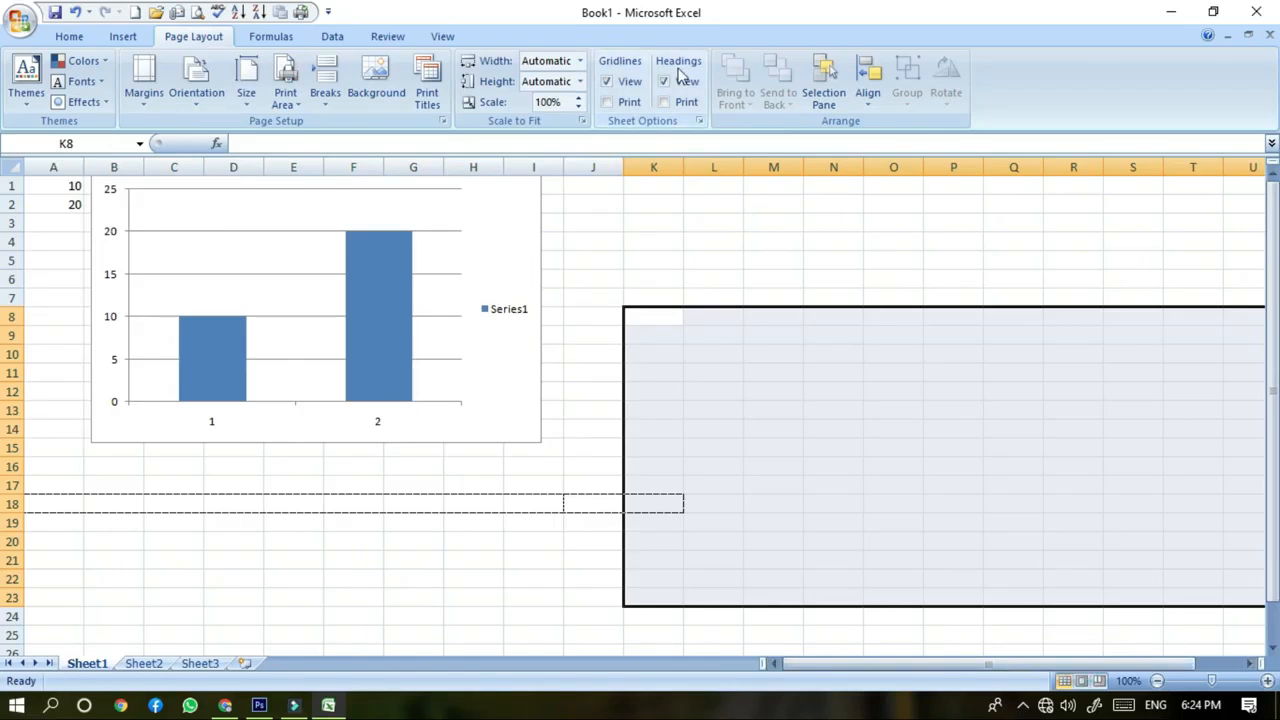
left_click(634, 259)
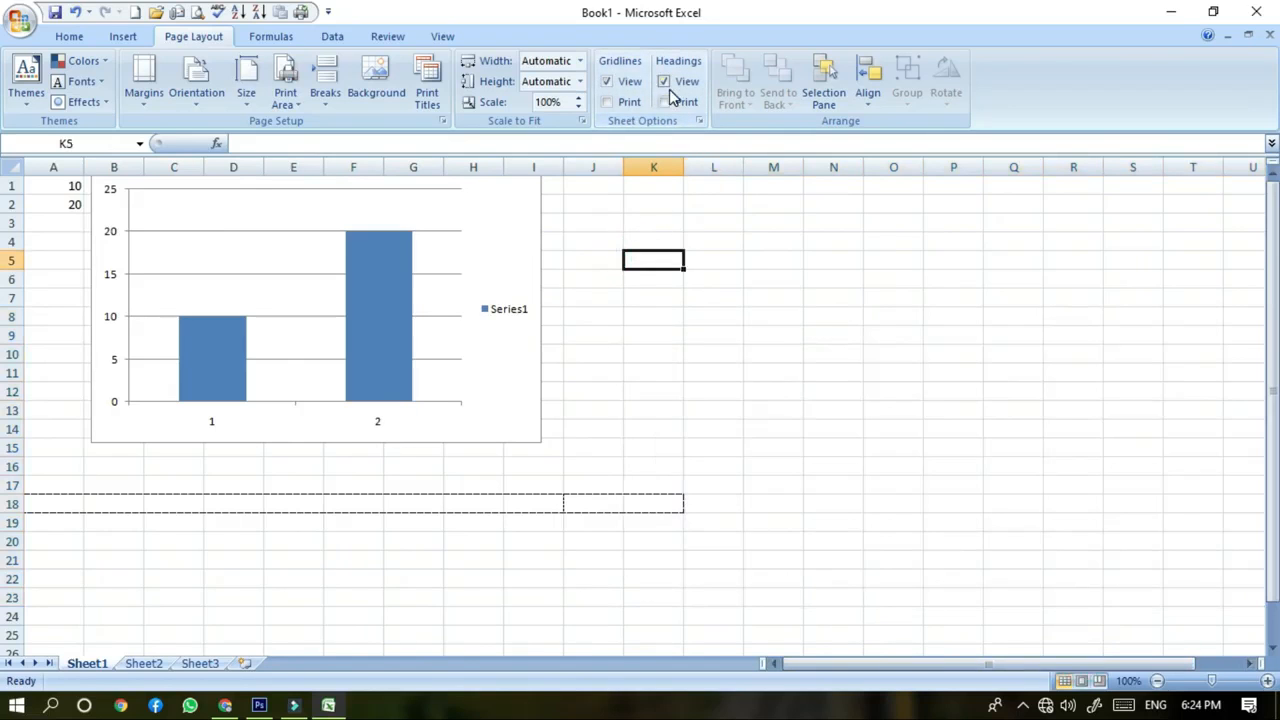
Turn on printing of the headings, hide the row and column headings on the sheet, and check the cell area
left_click(664, 100)
left_click(665, 82)
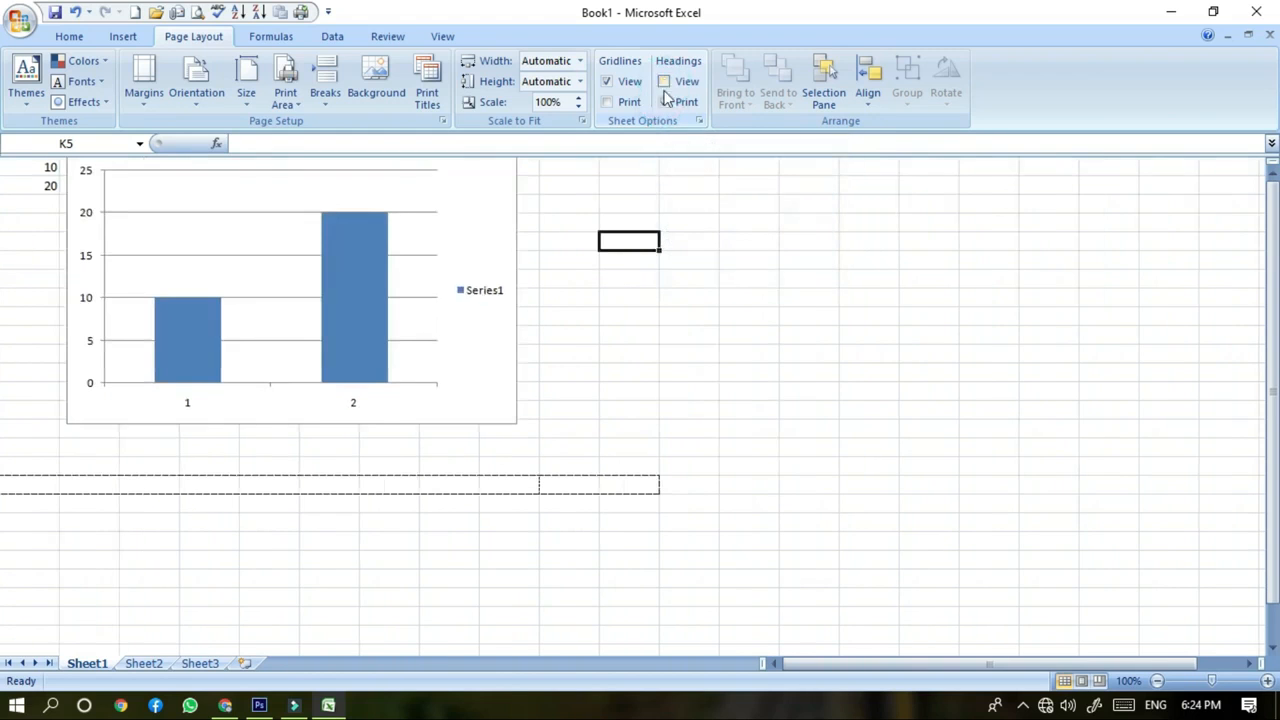
left_click_drag(628, 207, 984, 481)
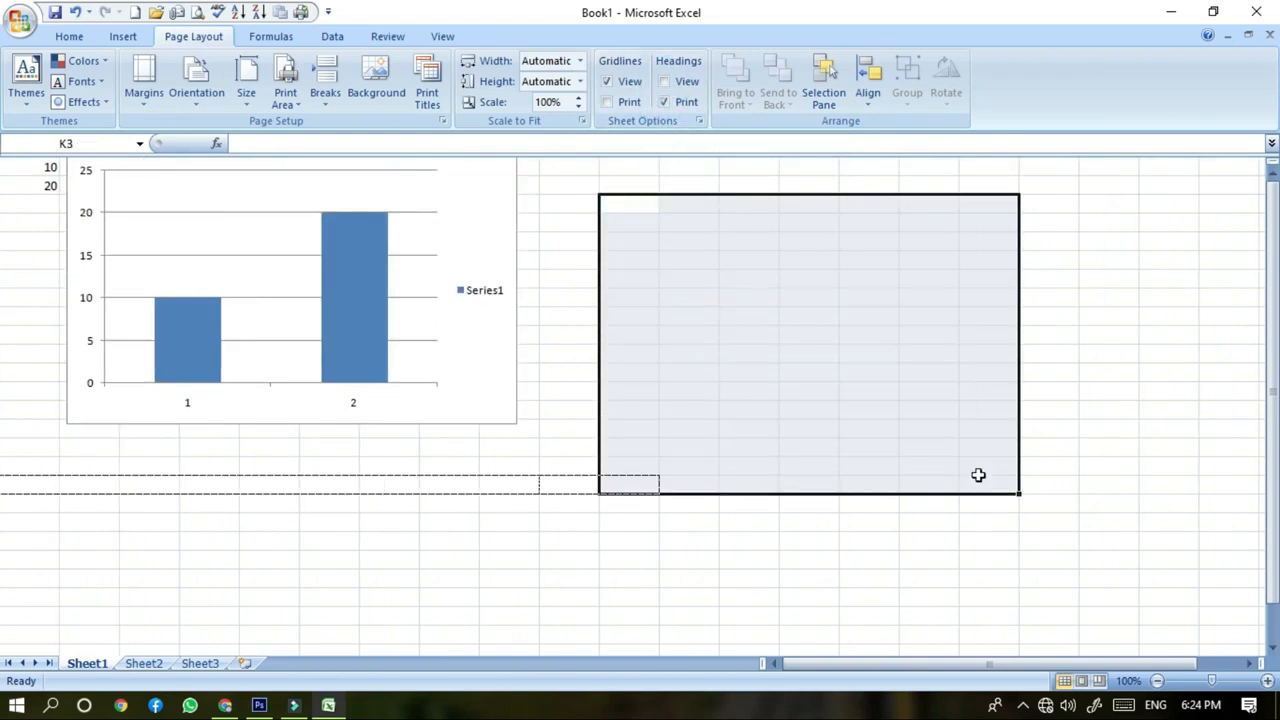
left_click_drag(585, 204, 908, 423)
left_click(683, 185)
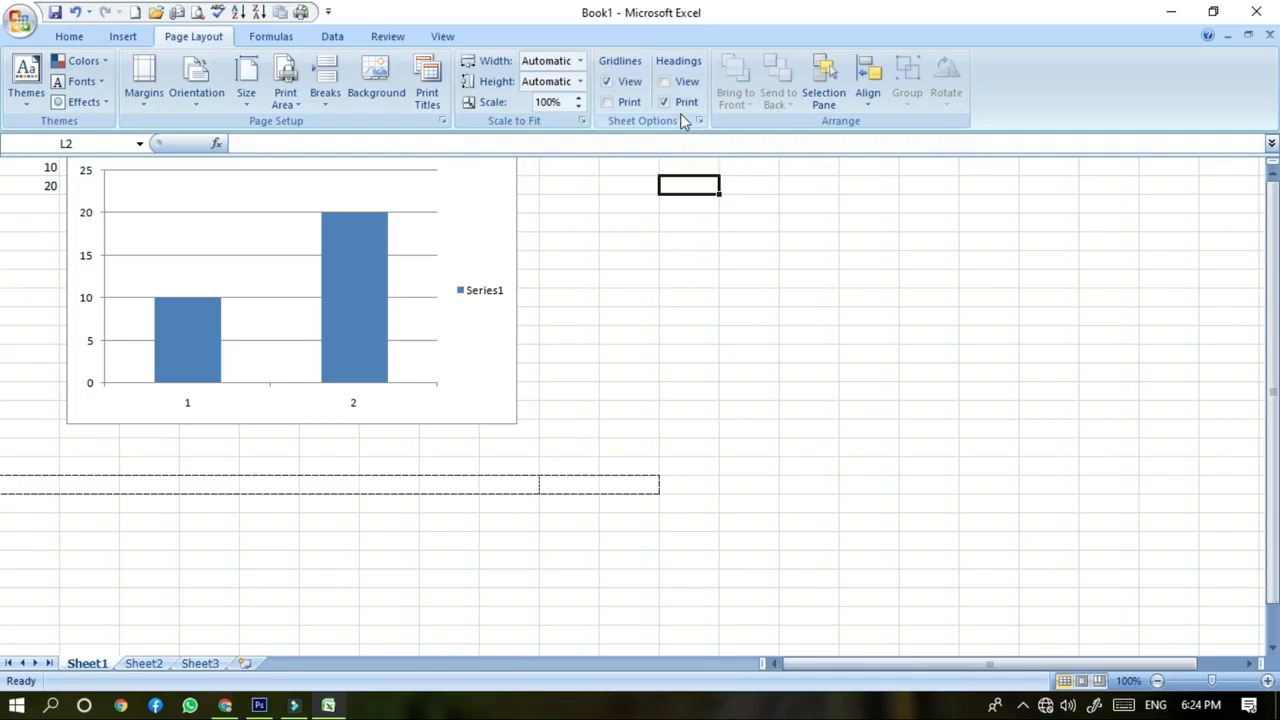
Show the row and column headings on the sheet again and turn off their printing
left_click(667, 82)
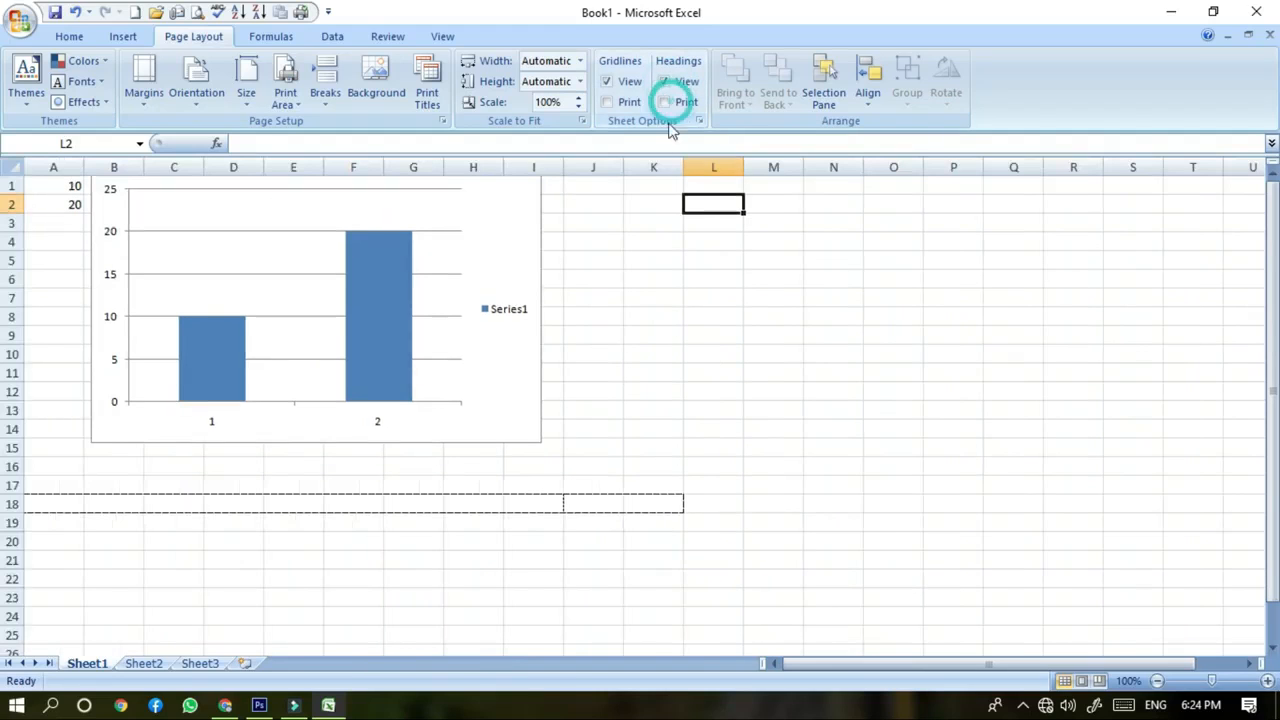
left_click(822, 375)
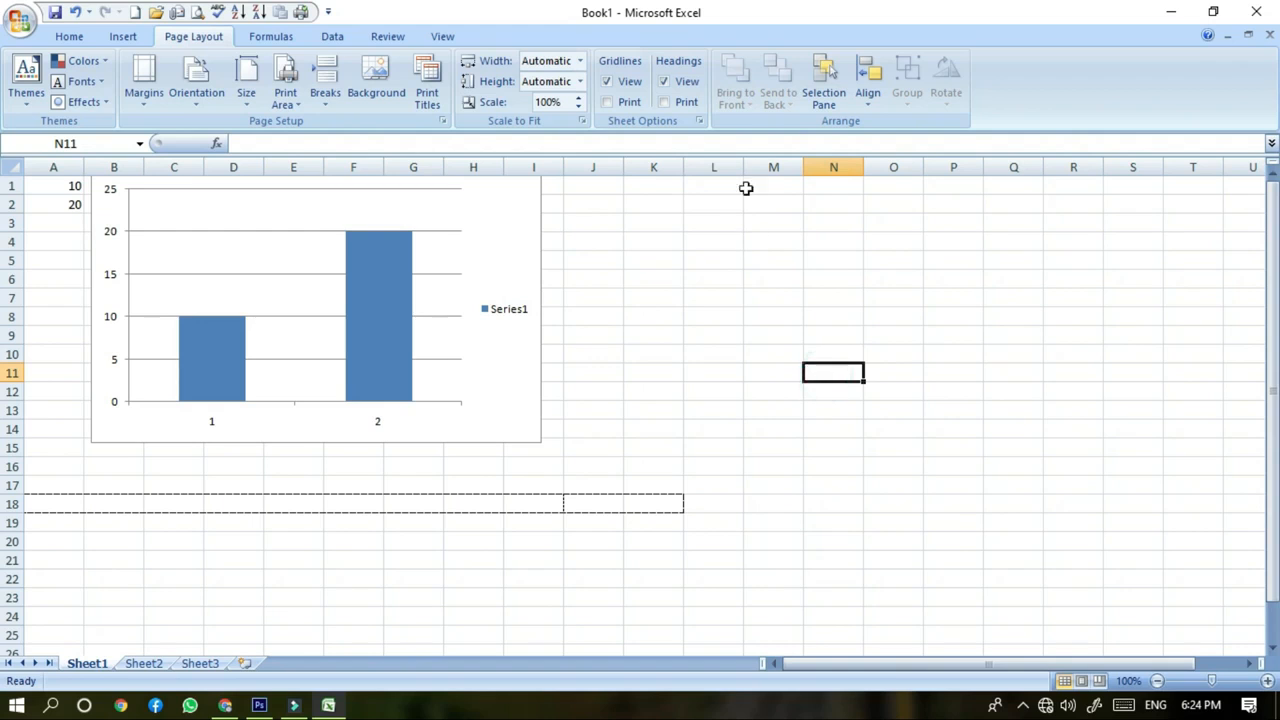
Review the shapes listed for this sheet in the Selection and Visibility pane and close it
left_click(821, 95)
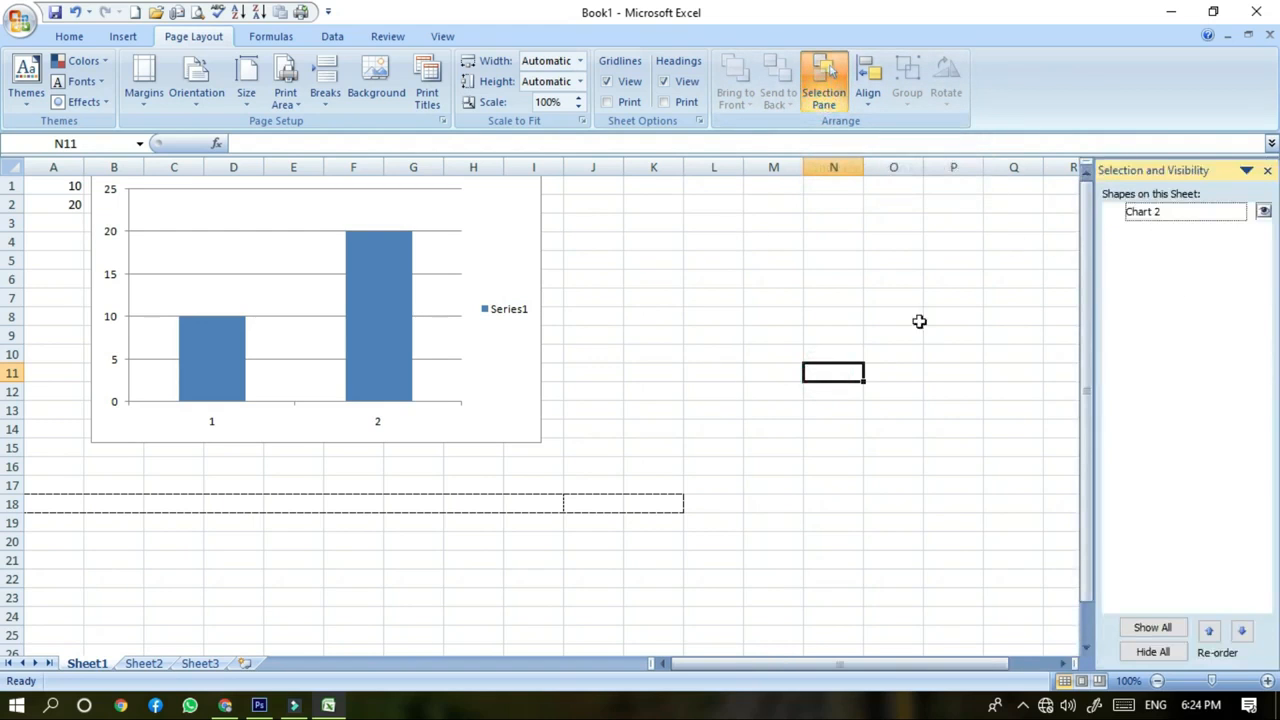
left_click(1268, 174)
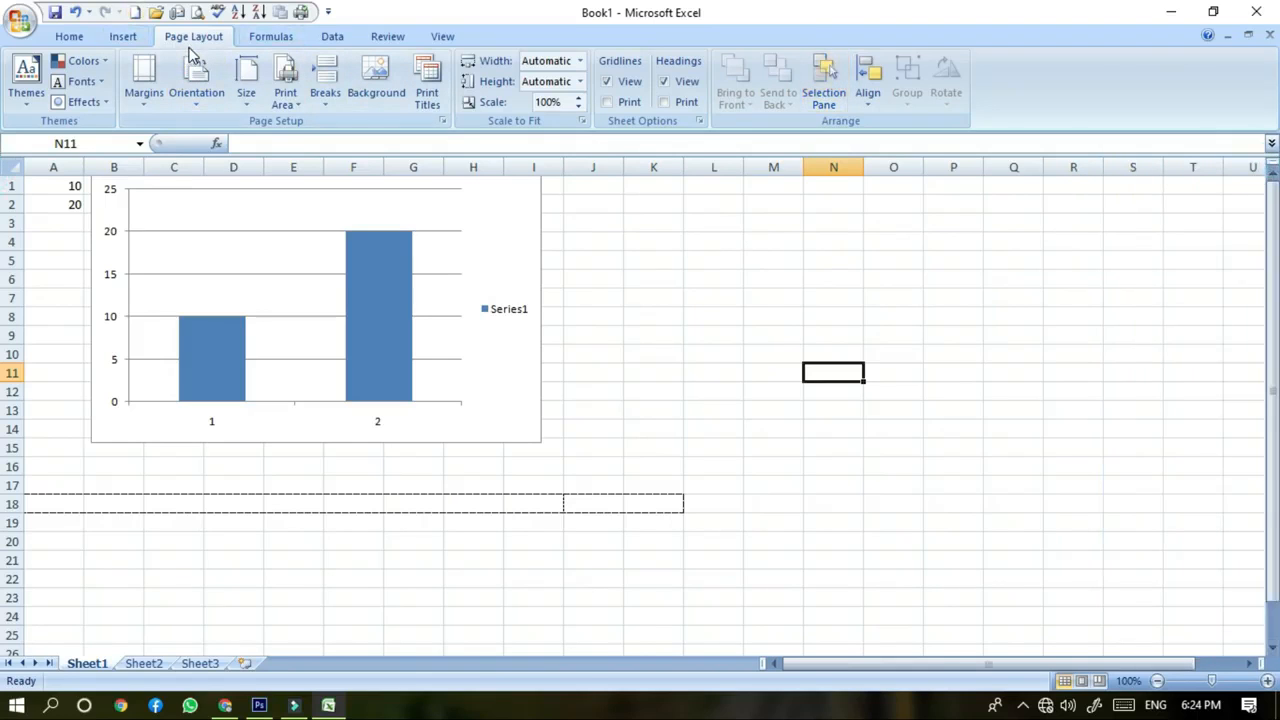
left_click(123, 37)
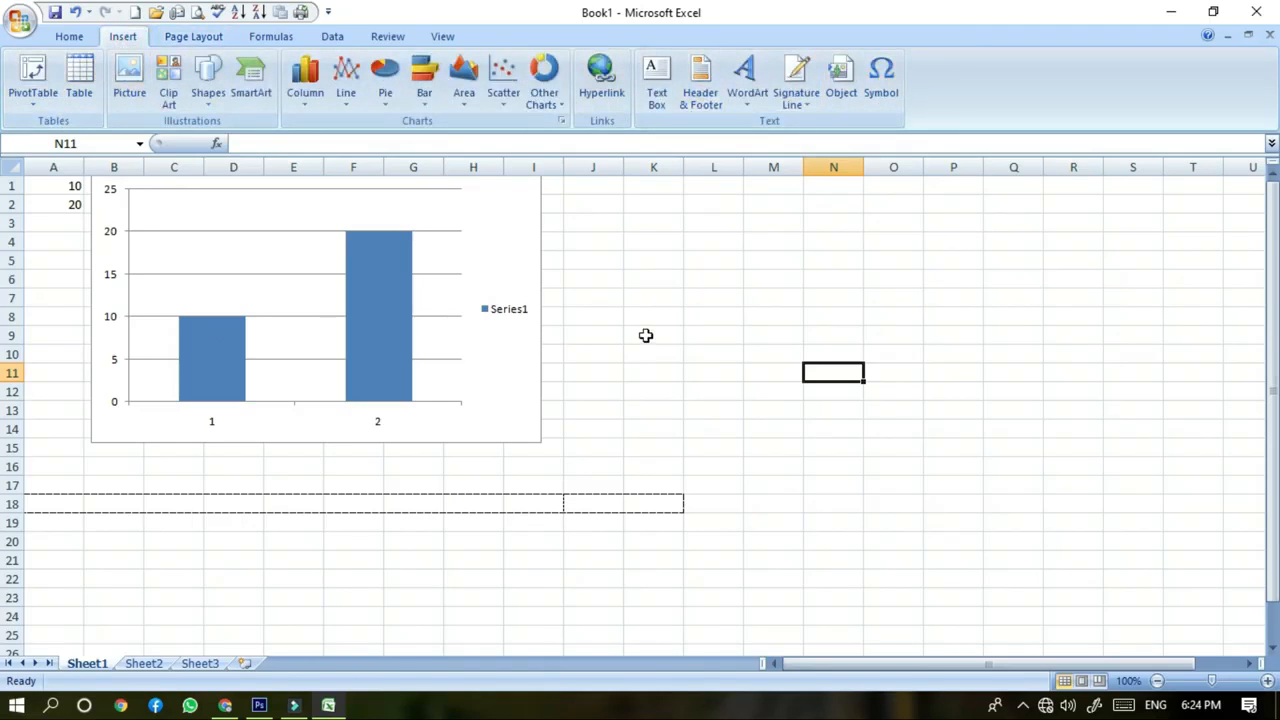
left_click(812, 340)
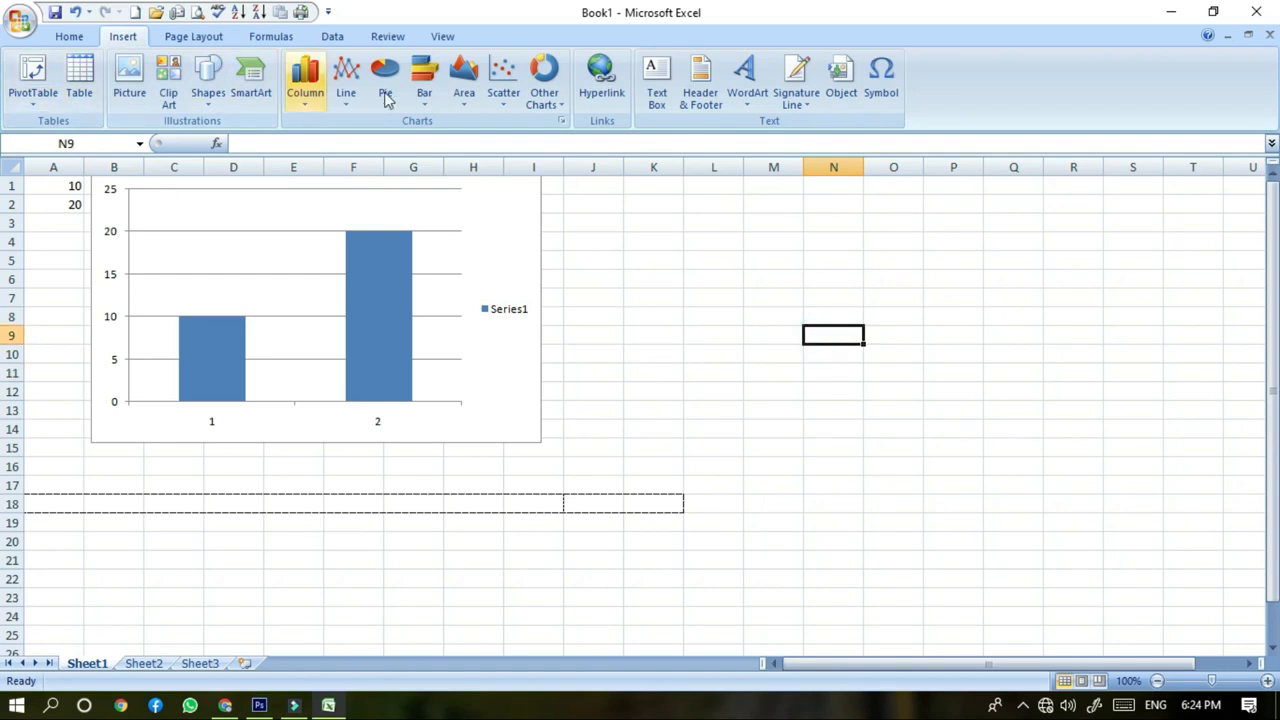
left_click(825, 352)
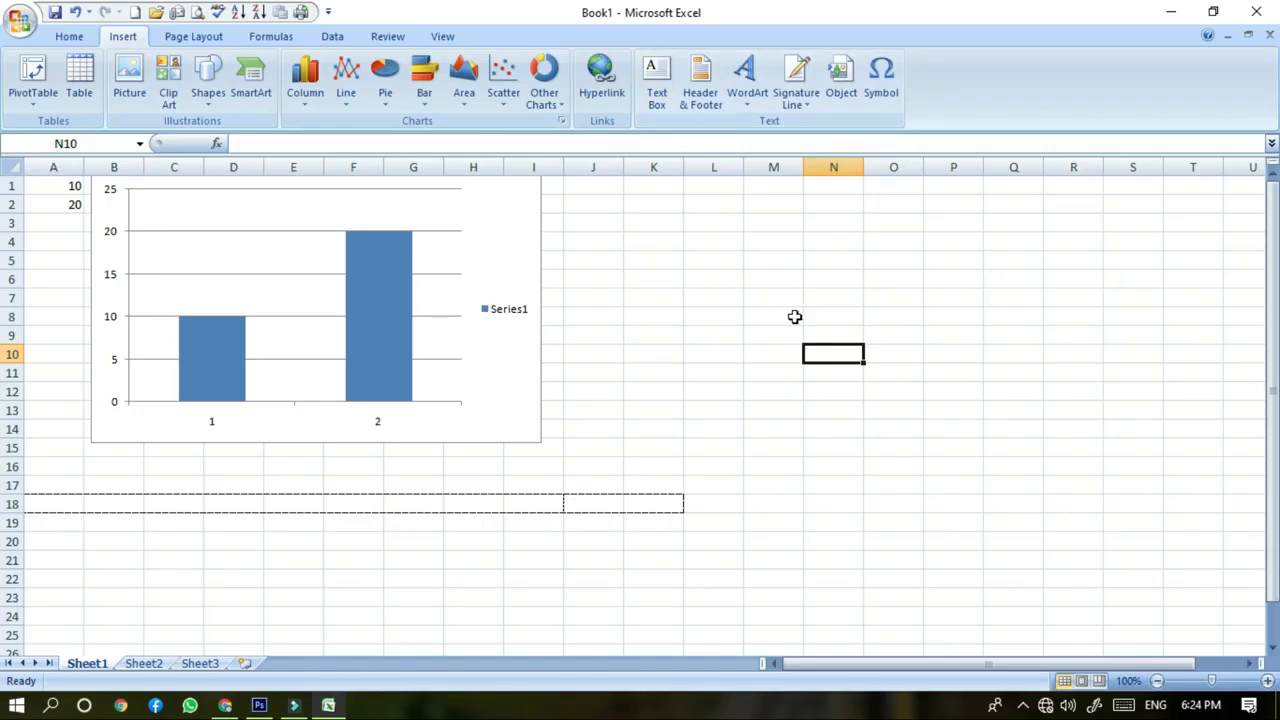
left_click(833, 330)
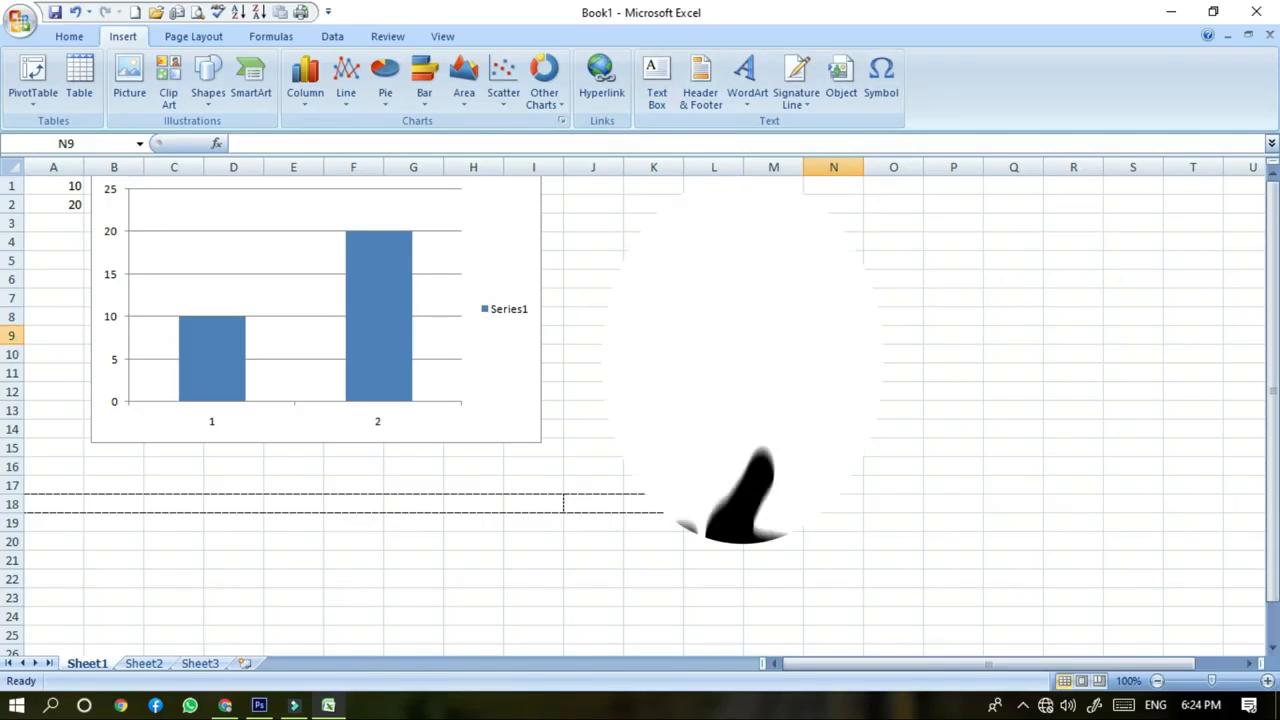
left_click(833, 352)
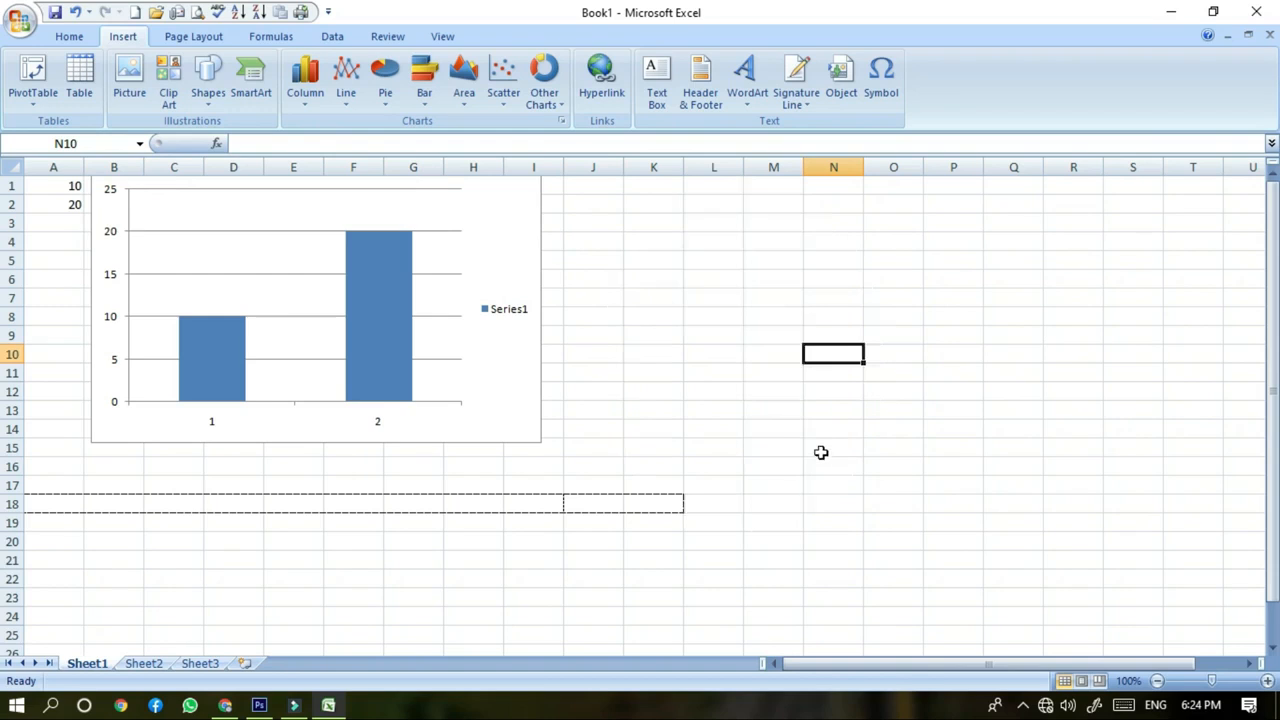
Minimize the workbook window to show the desktop
left_click(1170, 12)
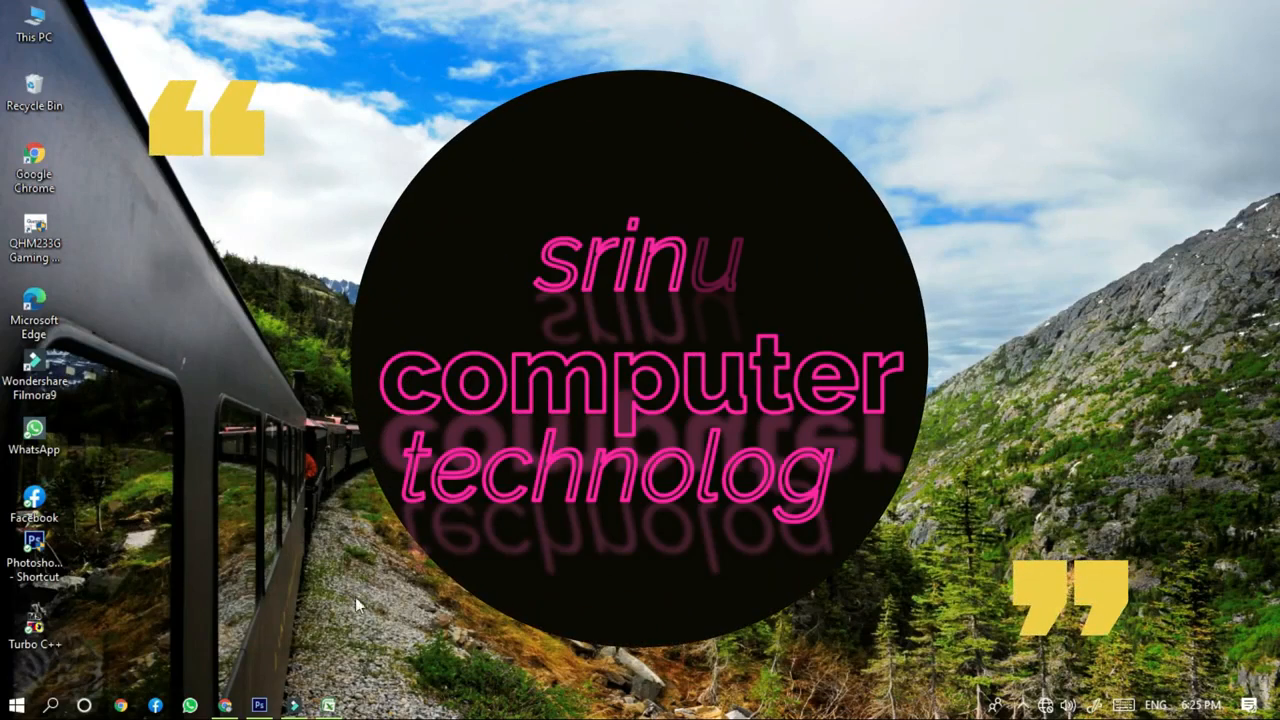
left_click(329, 706)
left_click(329, 706)
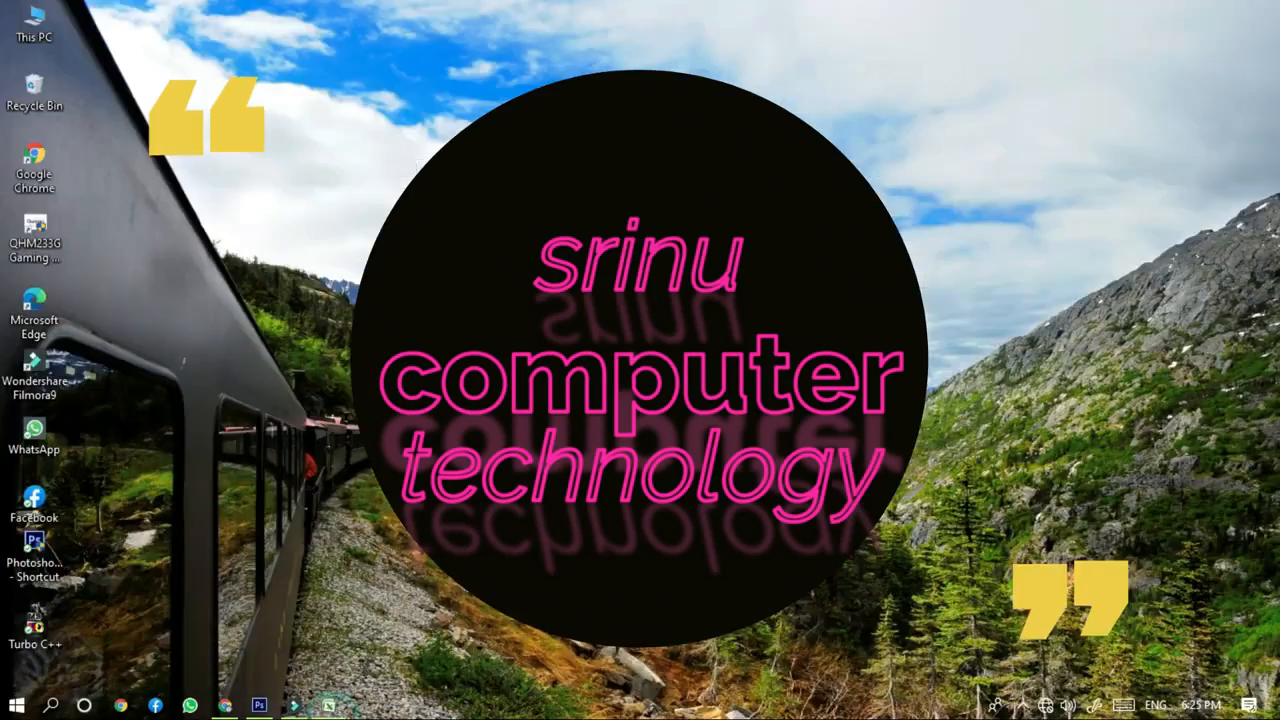